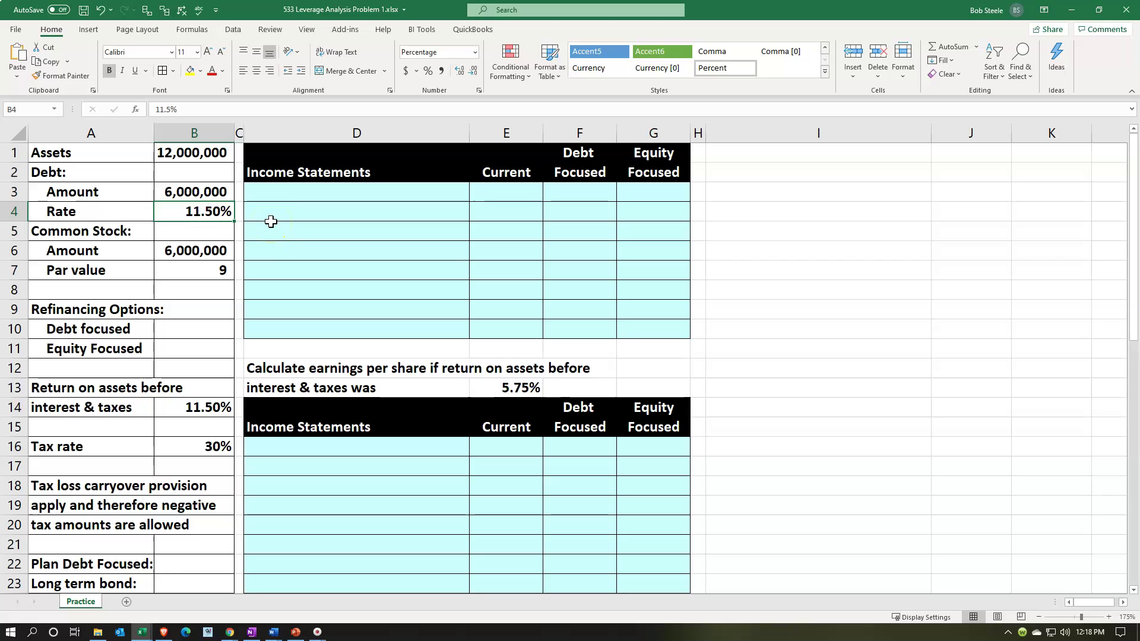
Step: Review the given data in column B: par value, refinancing options, return on assets, and the debt-focused plan's bond and stock buyback terms
left_click(221, 272)
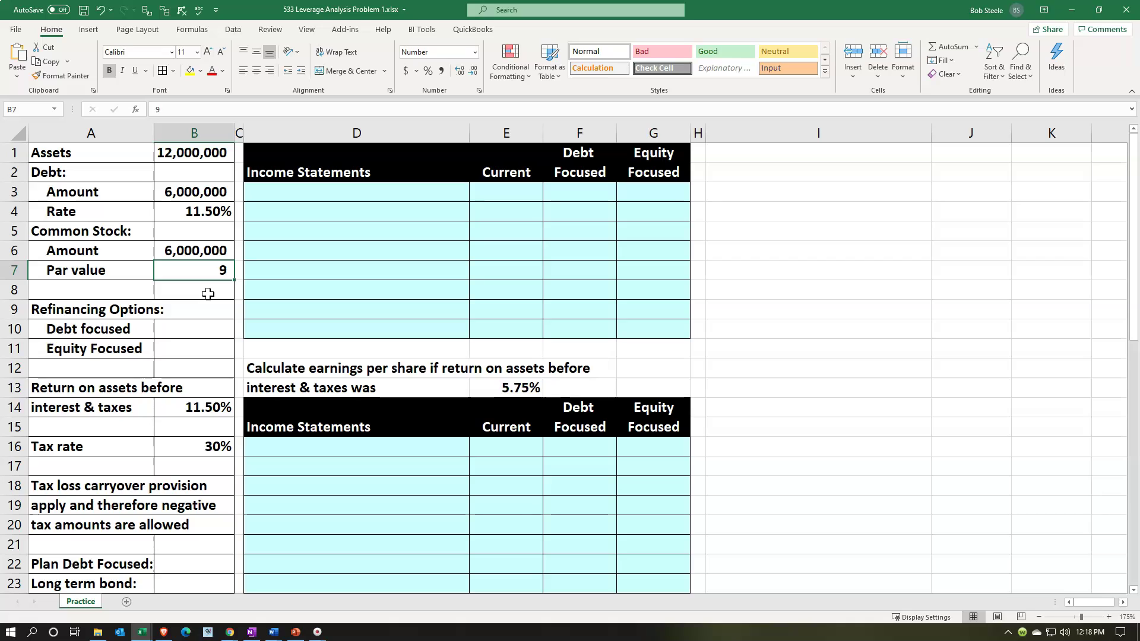
left_click(202, 331)
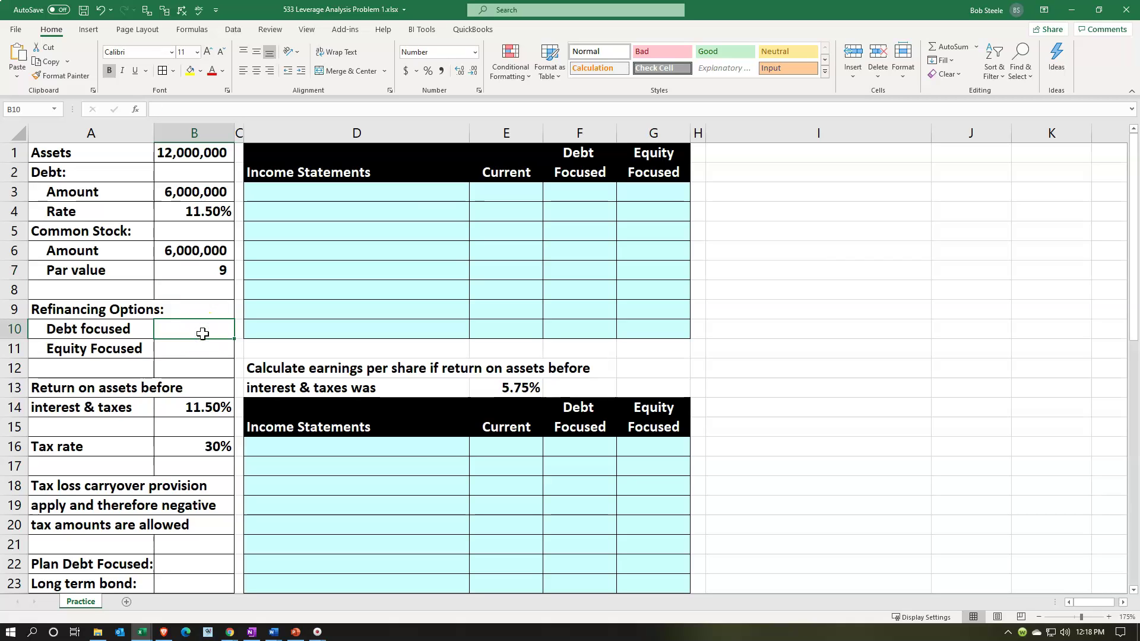
left_click(196, 350)
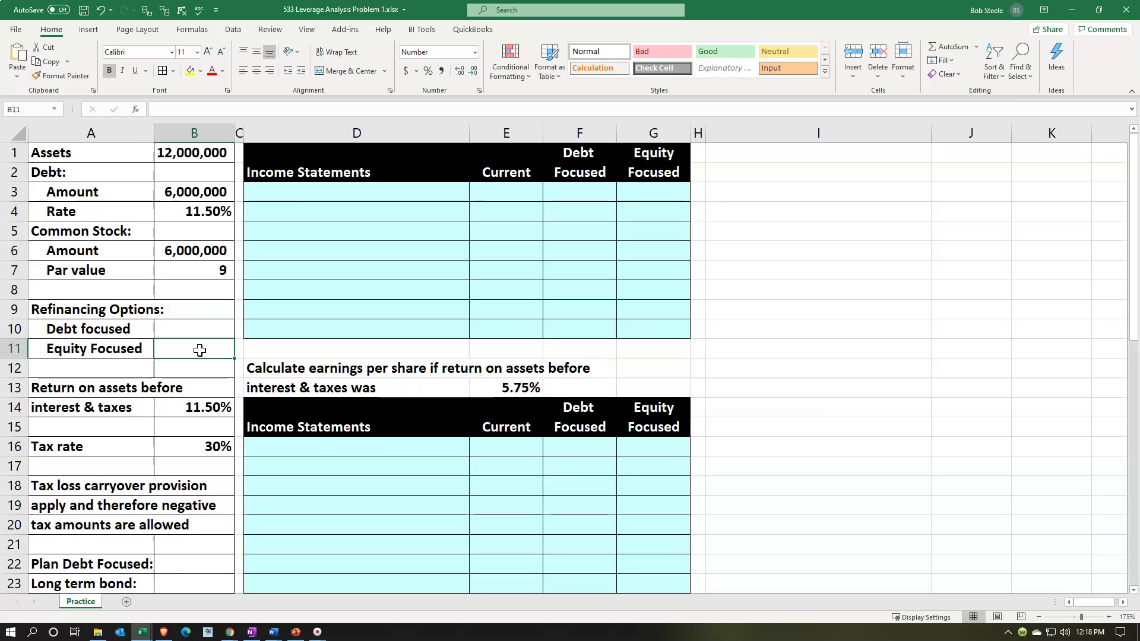
left_click(208, 404)
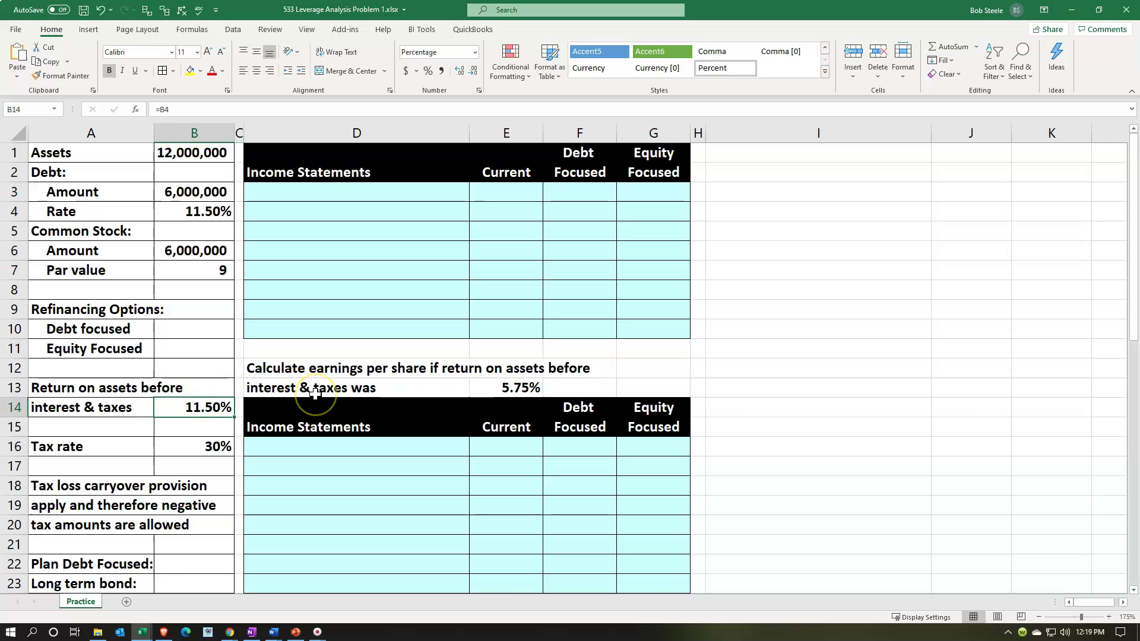
scroll(319, 393, "down", 1)
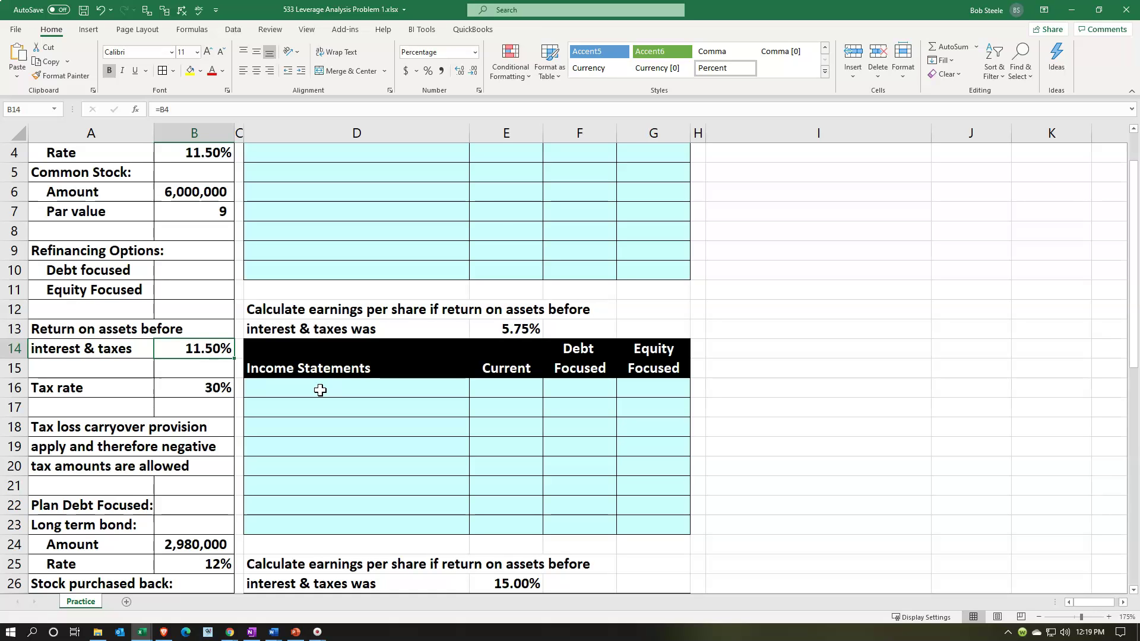
scroll(320, 392, "down", 1)
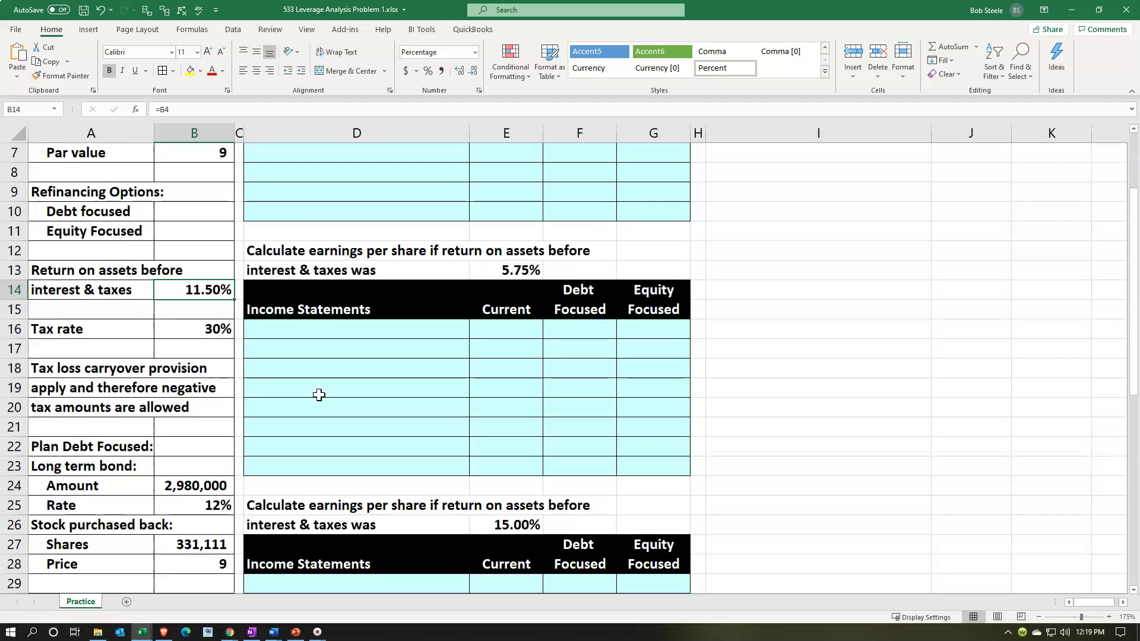
scroll(319, 395, "down", 1)
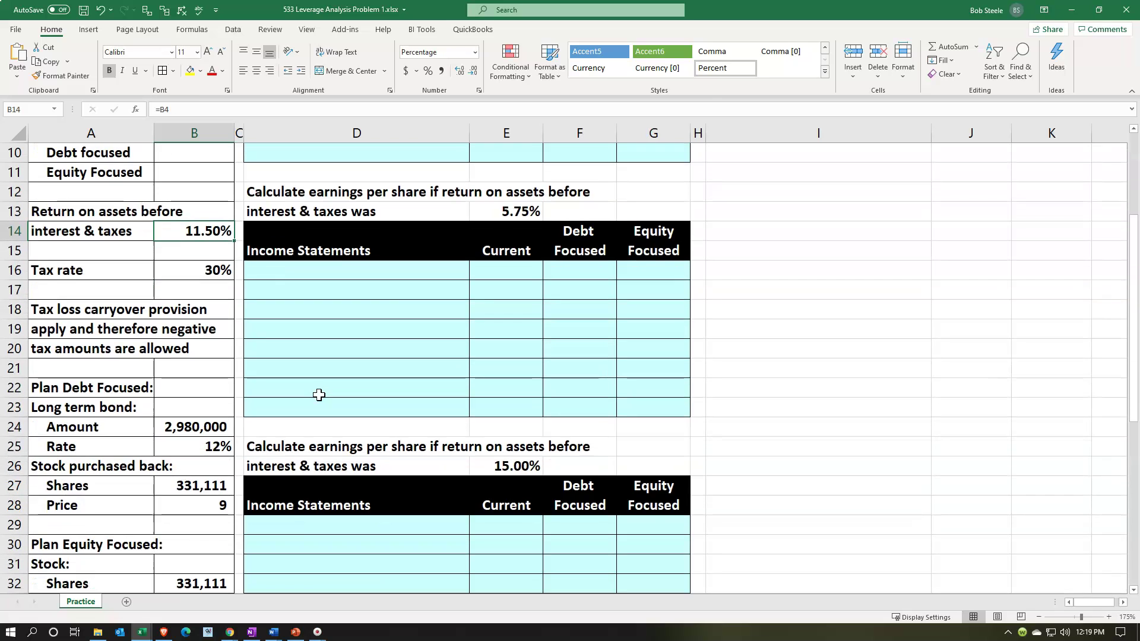
scroll(319, 395, "down", 1)
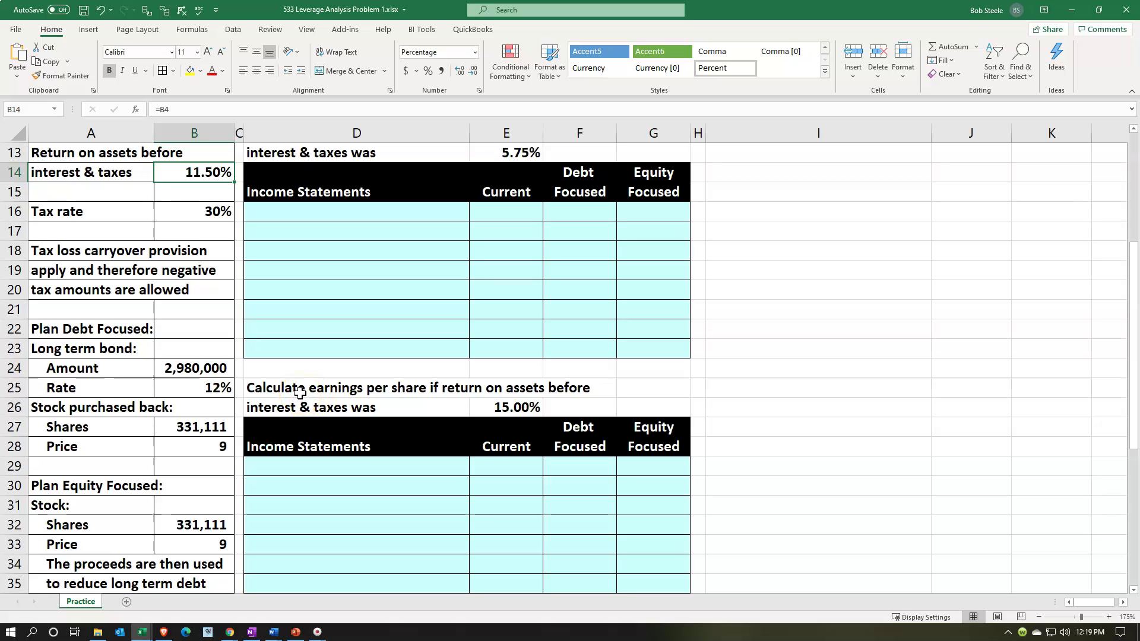
left_click(188, 385)
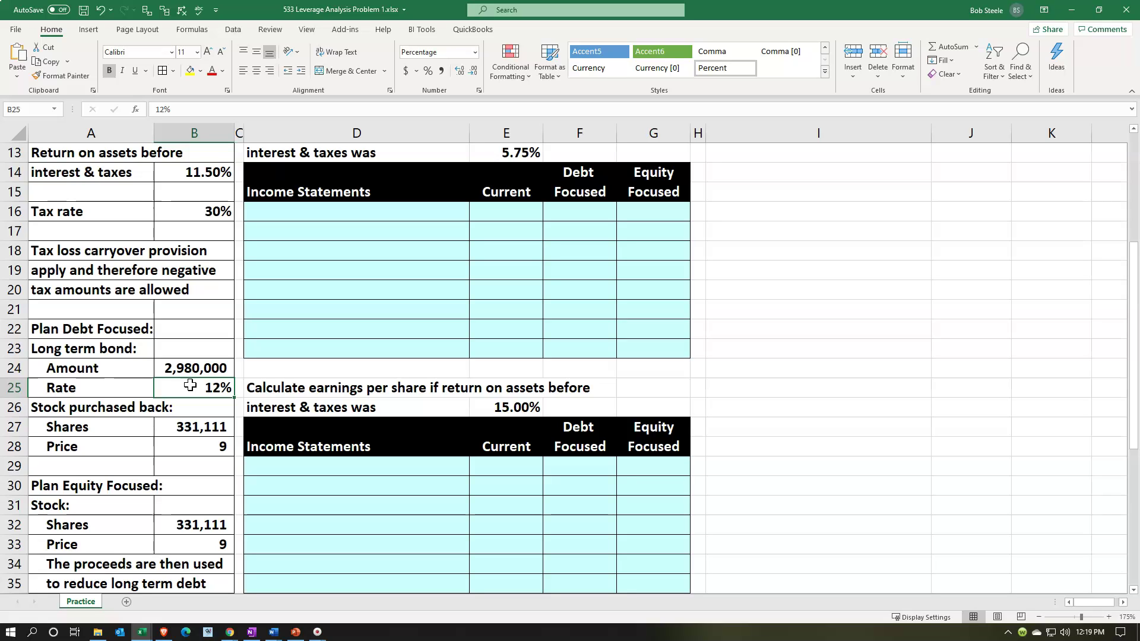
Step: Check the debt-focused plan's buyback cost in cell I28 by multiplying shares by price with =B27*B28
left_click(760, 443)
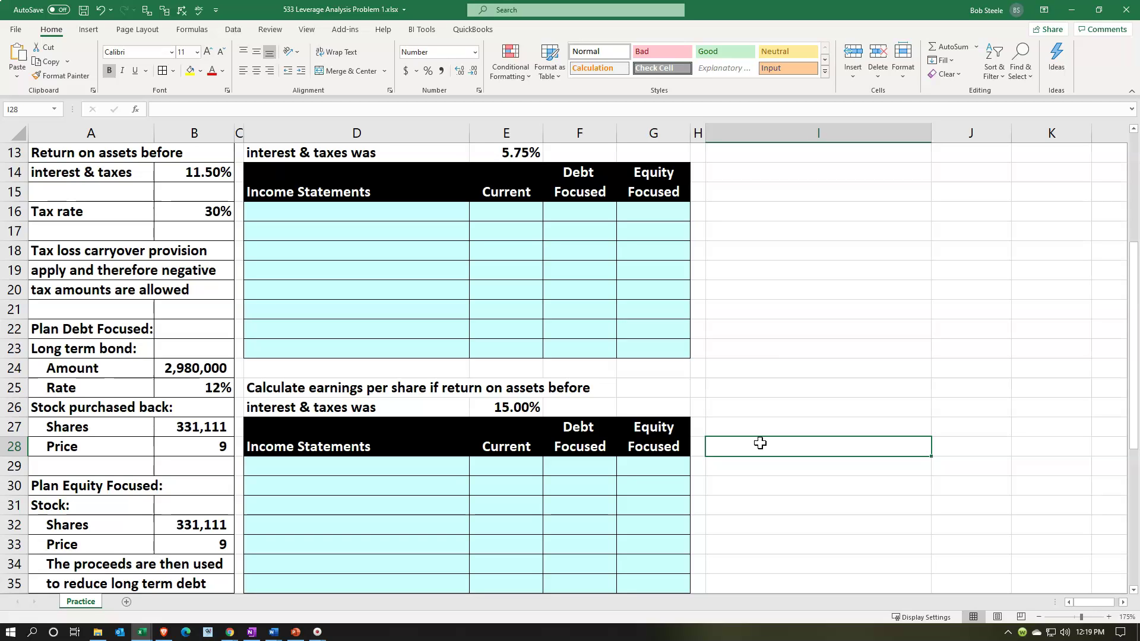
type("=")
key("Left")
key("Left")
key("Left")
key("Left")
key("Left")
key("Left")
key("Left")
key("Up")
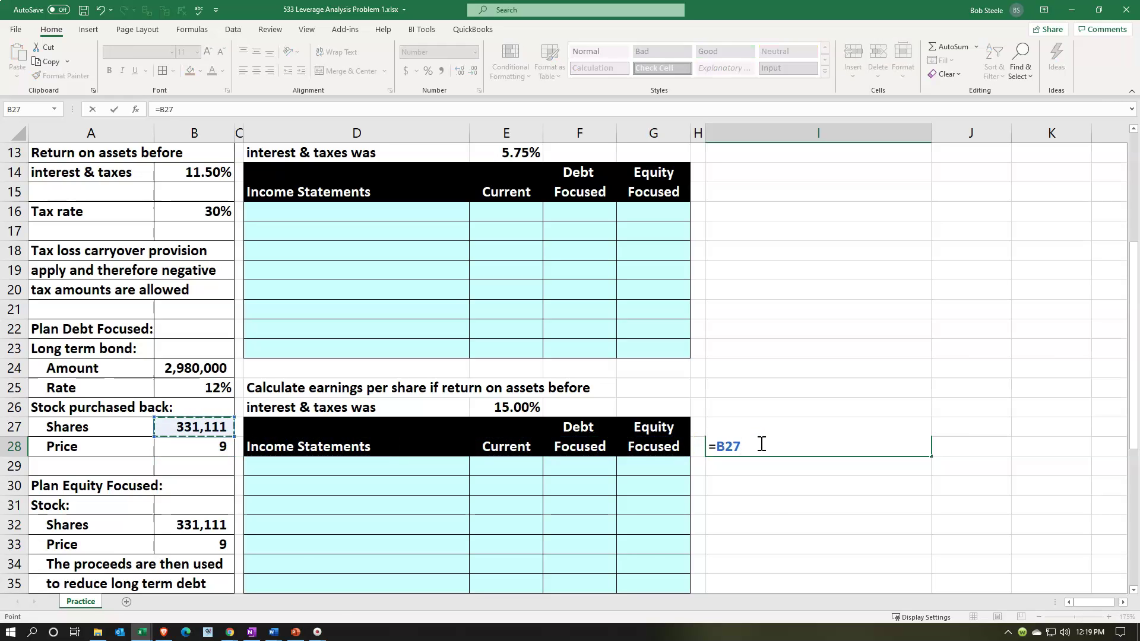
type("*")
key("Left")
key("Left")
key("Left")
key("Left")
key("Left")
key("Left")
key("Left")
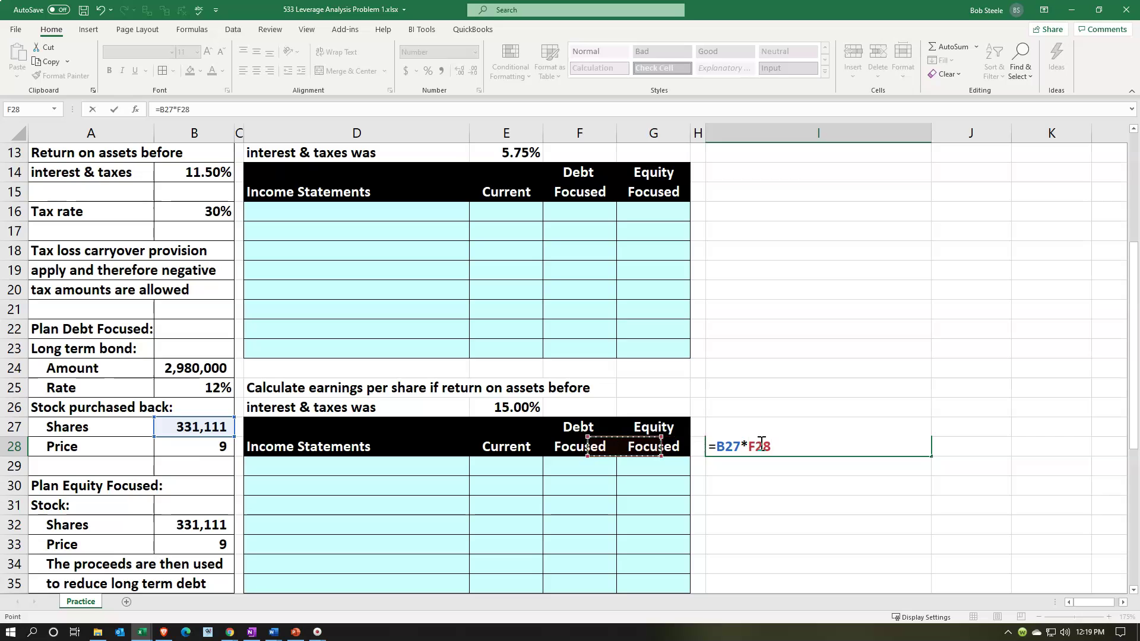
key("Return")
left_click(758, 444)
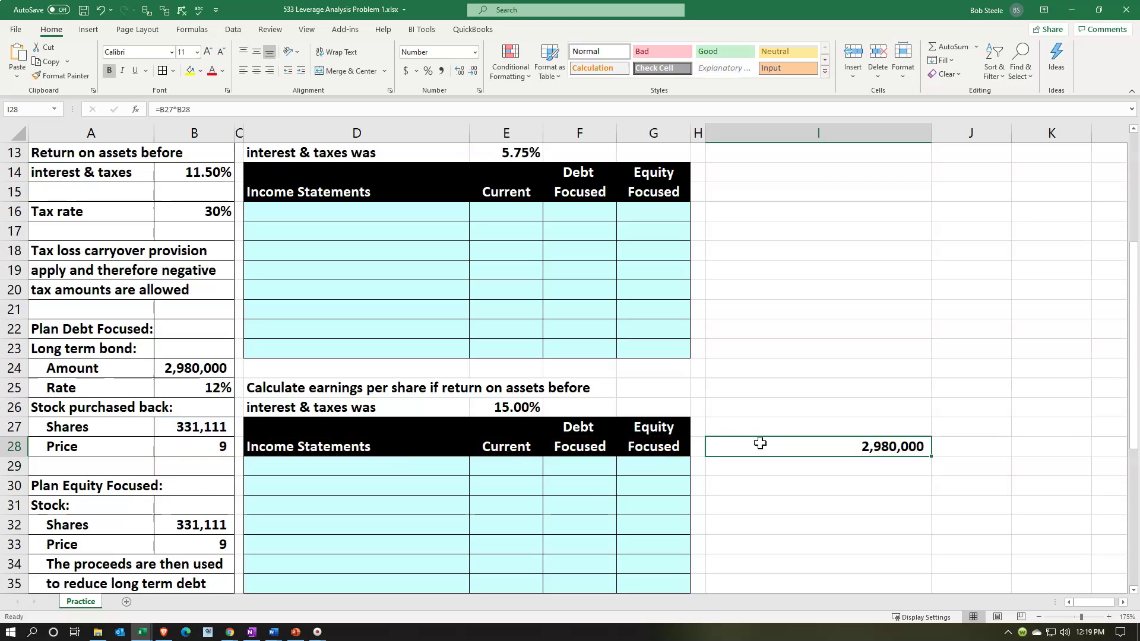
Step: Compare the check calculation with the long-term bond amount in B24 and clear cell I28
left_click(224, 368)
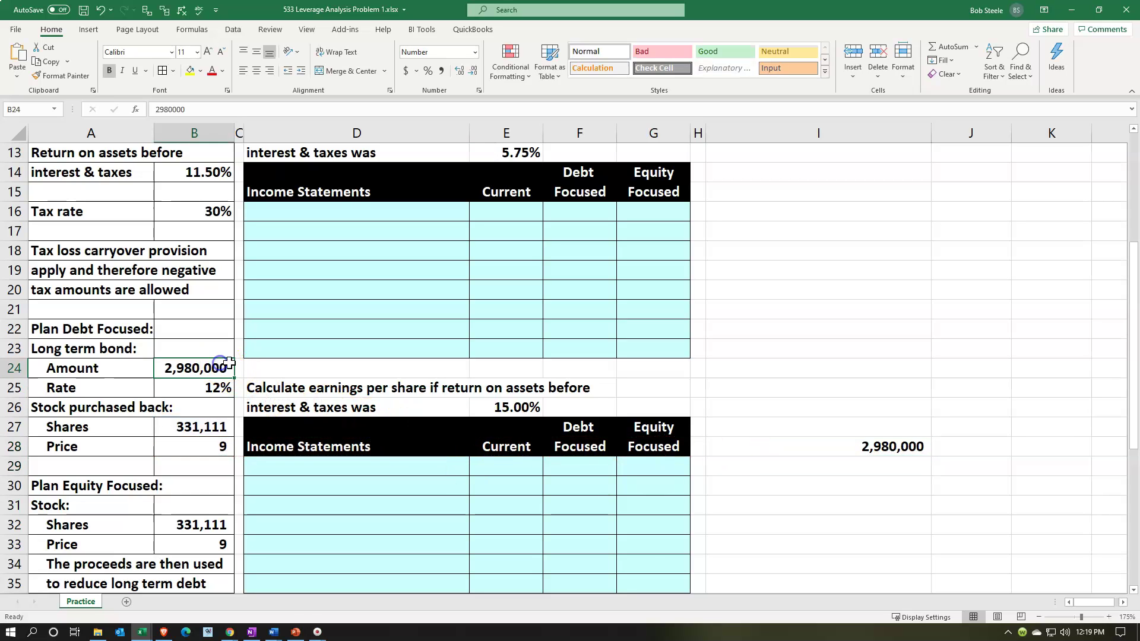
left_click(871, 442)
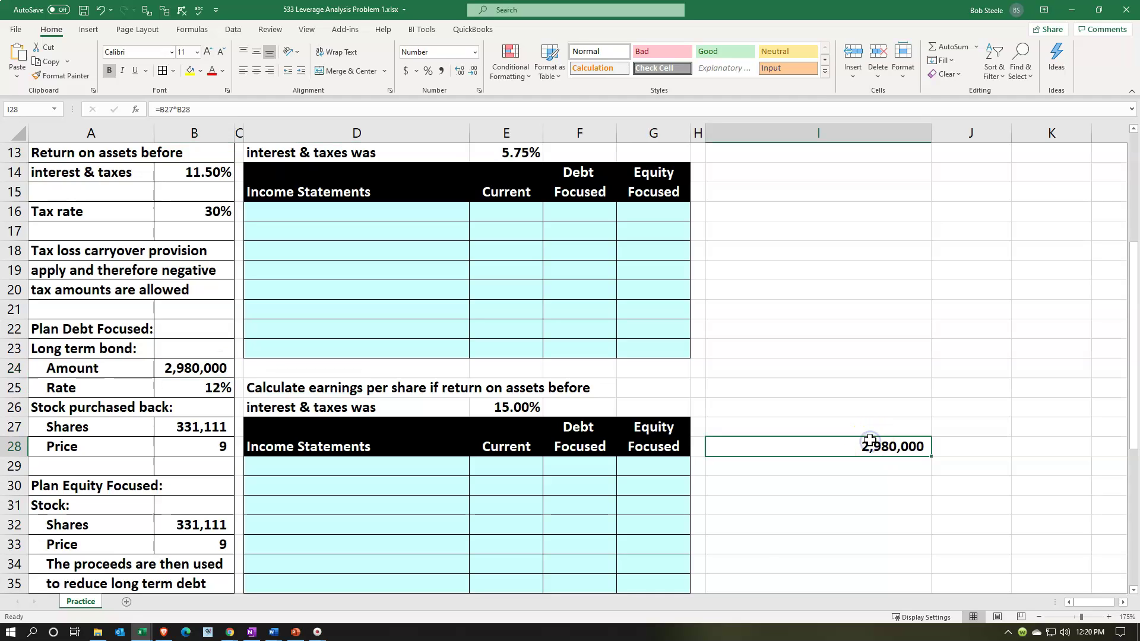
key("Delete")
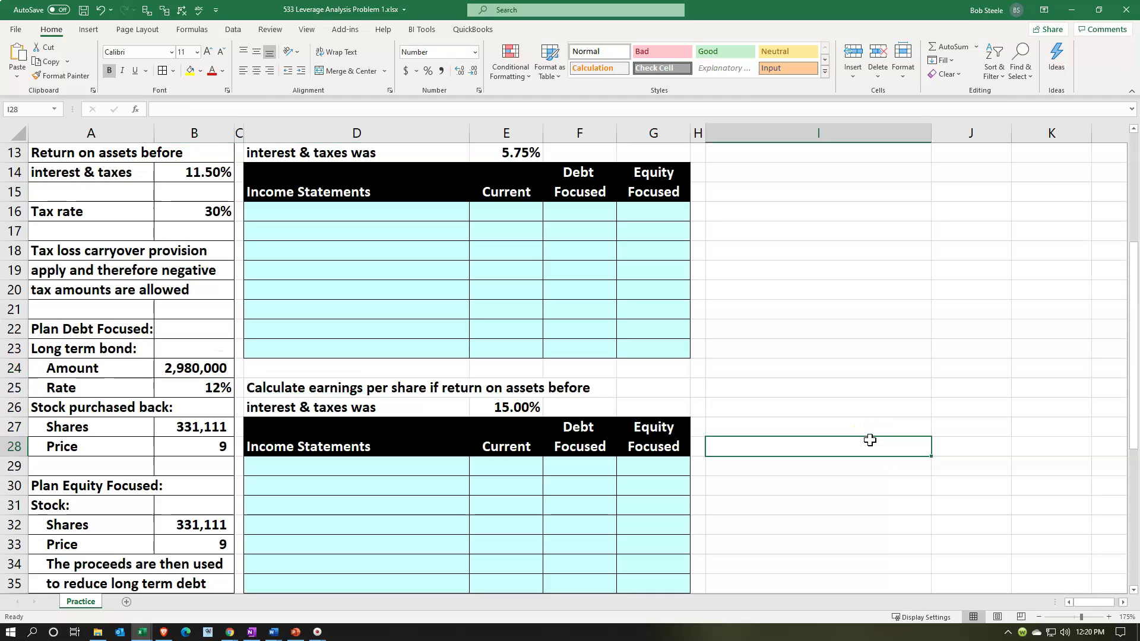
Step: Examine the buyback price in B28 against the par value, and the equity-focused plan's share count and price
left_click(230, 447)
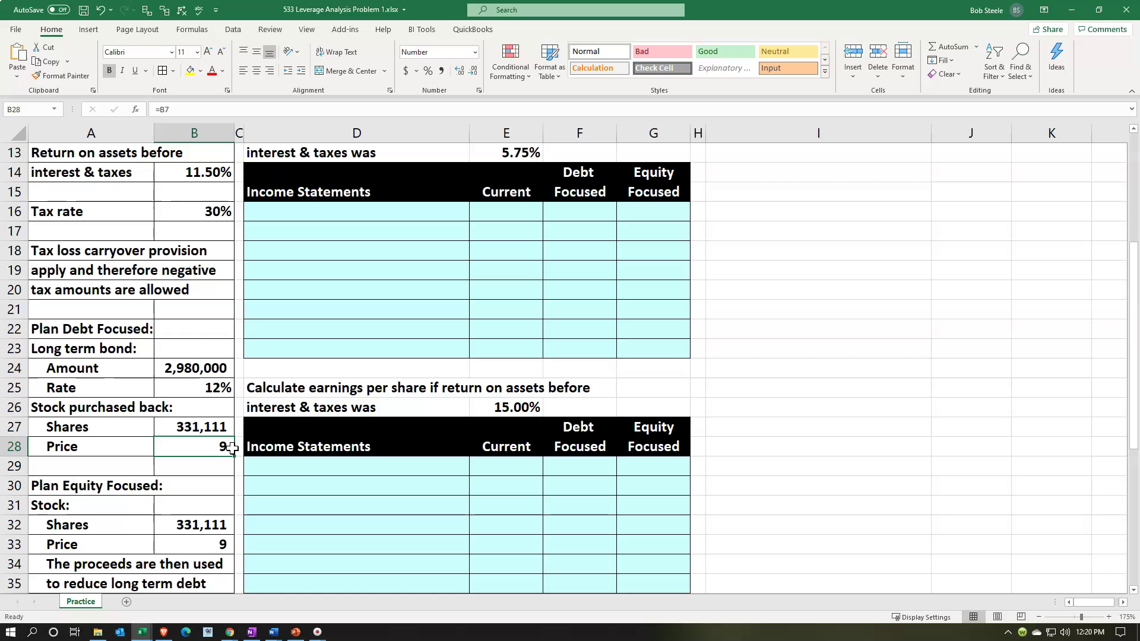
scroll(232, 448, "up", 4)
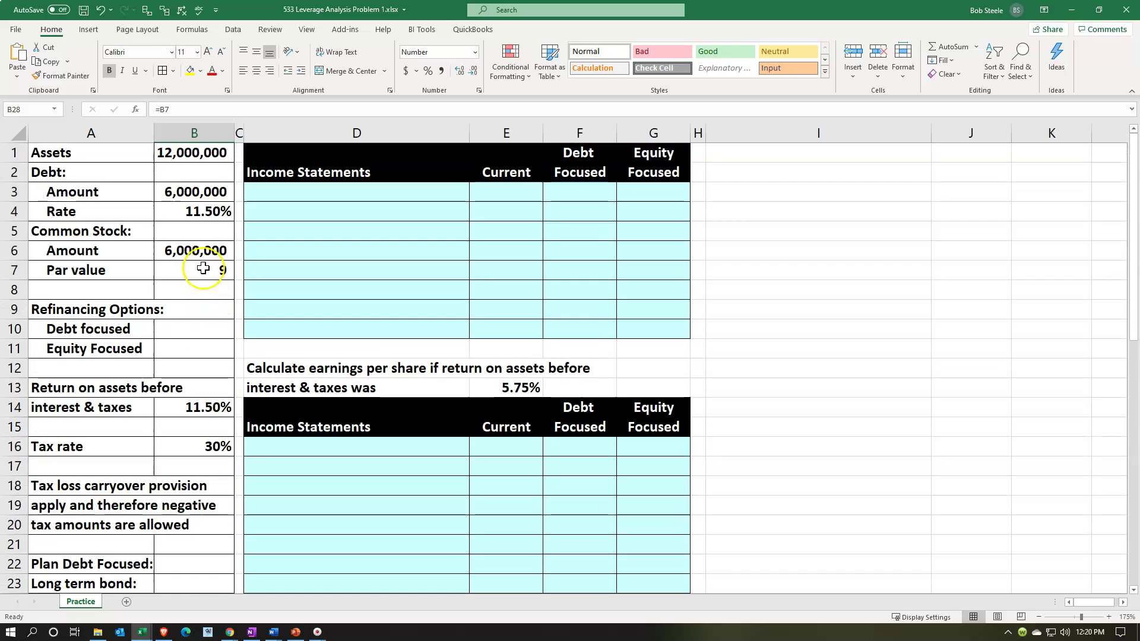
scroll(213, 269, "down", 4)
scroll(203, 267, "down", 2)
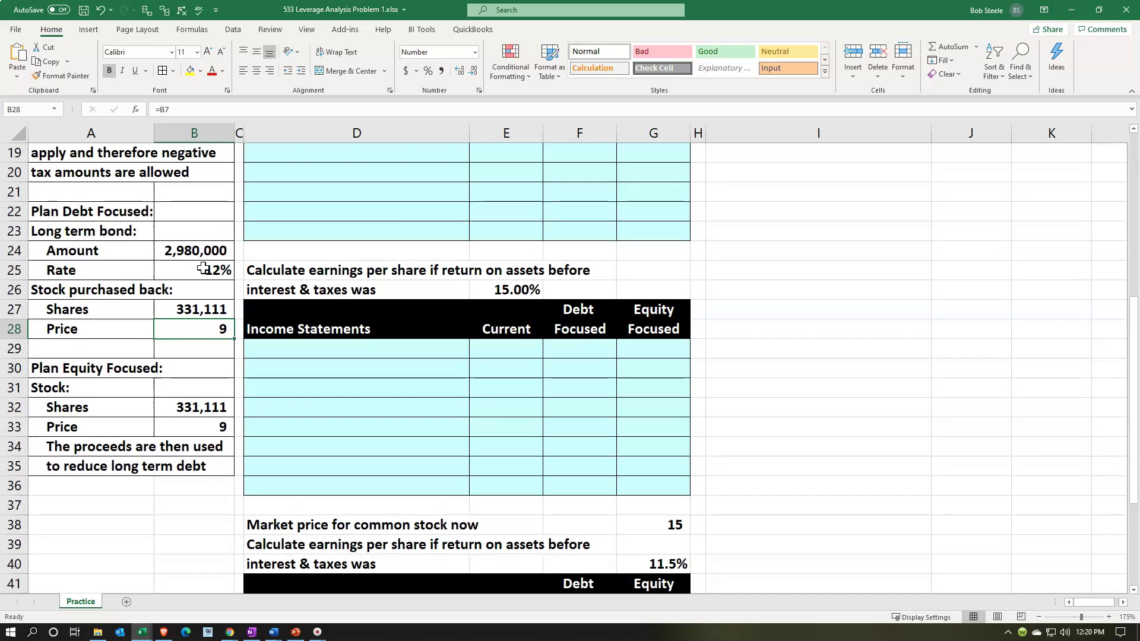
left_click(171, 408)
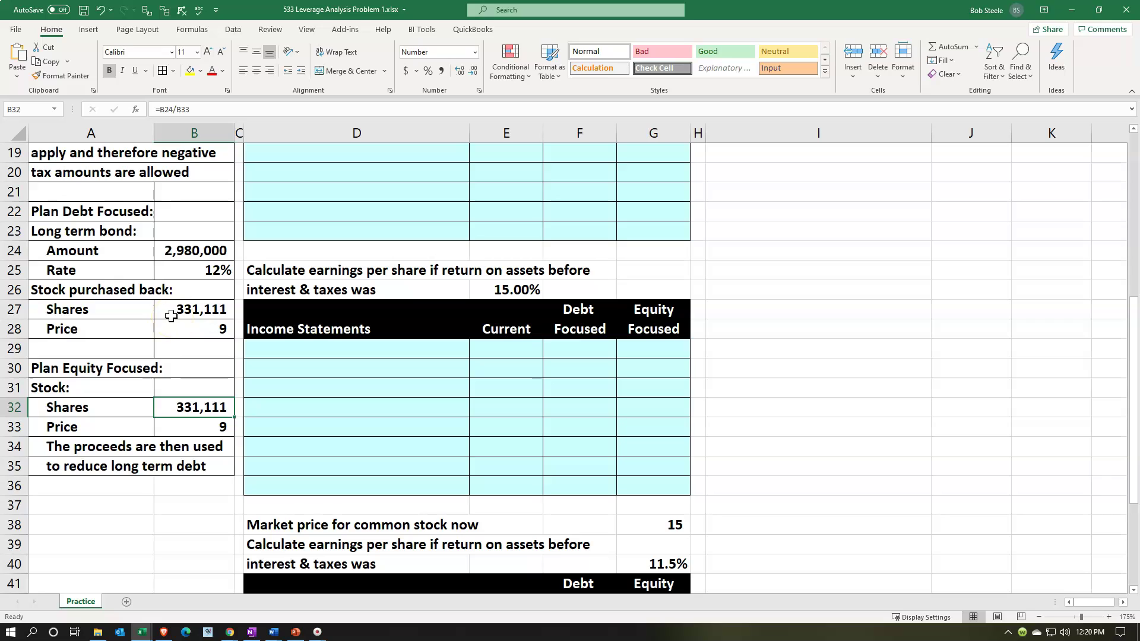
left_click(162, 426)
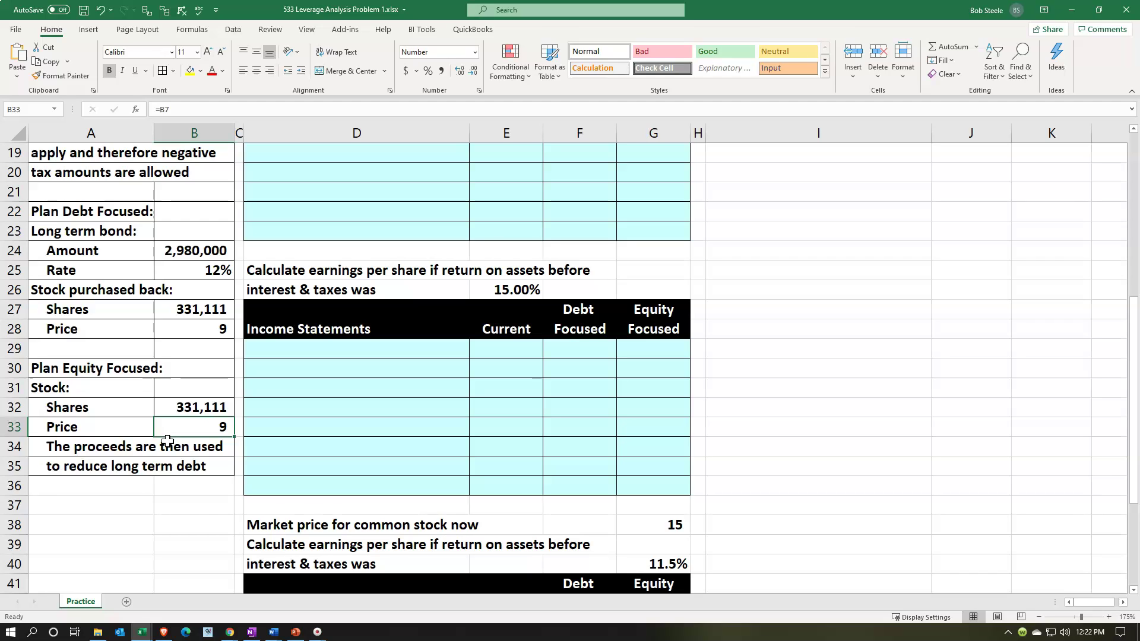
left_click(134, 332)
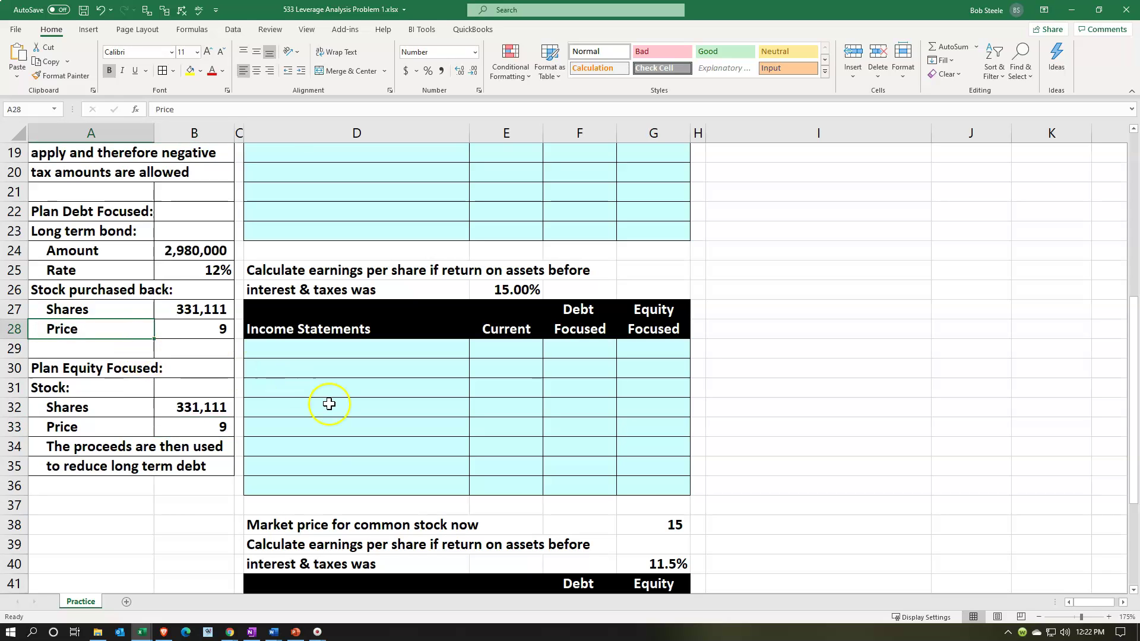
Step: Label the first row of the upper income statement table, cell D3, "Earnings before interest & taxes"
scroll(330, 403, "up", 6)
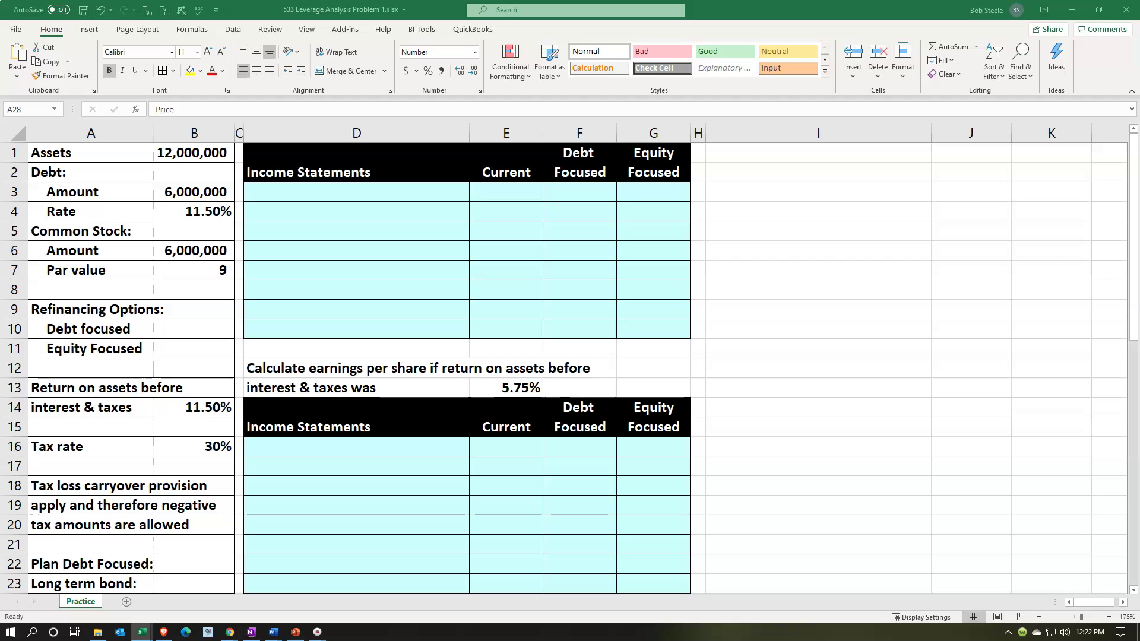
left_click(369, 196)
type("Earnings before interest & taxes")
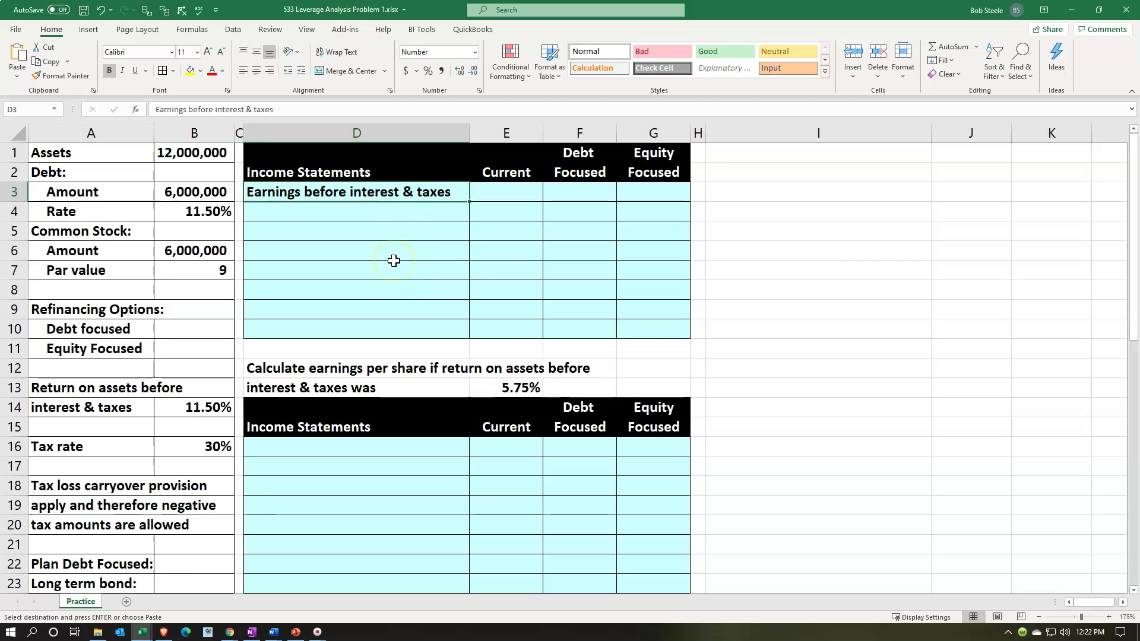
Step: Build the current earnings formula in E3 as assets times return on assets before interest and taxes, =B1*B14
key("Right")
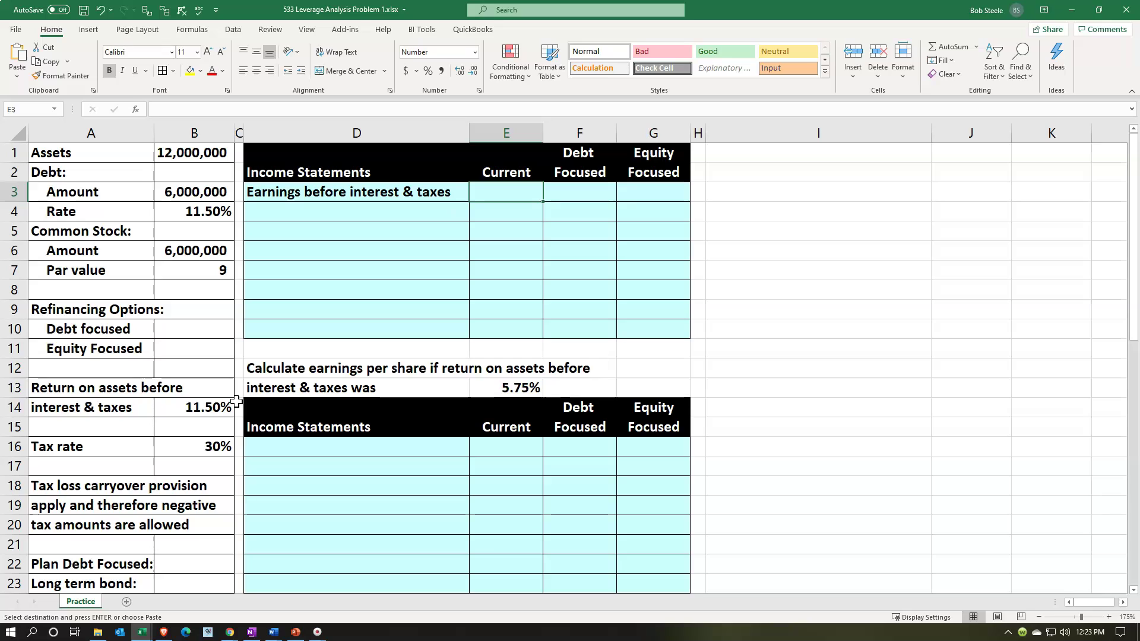
type("=")
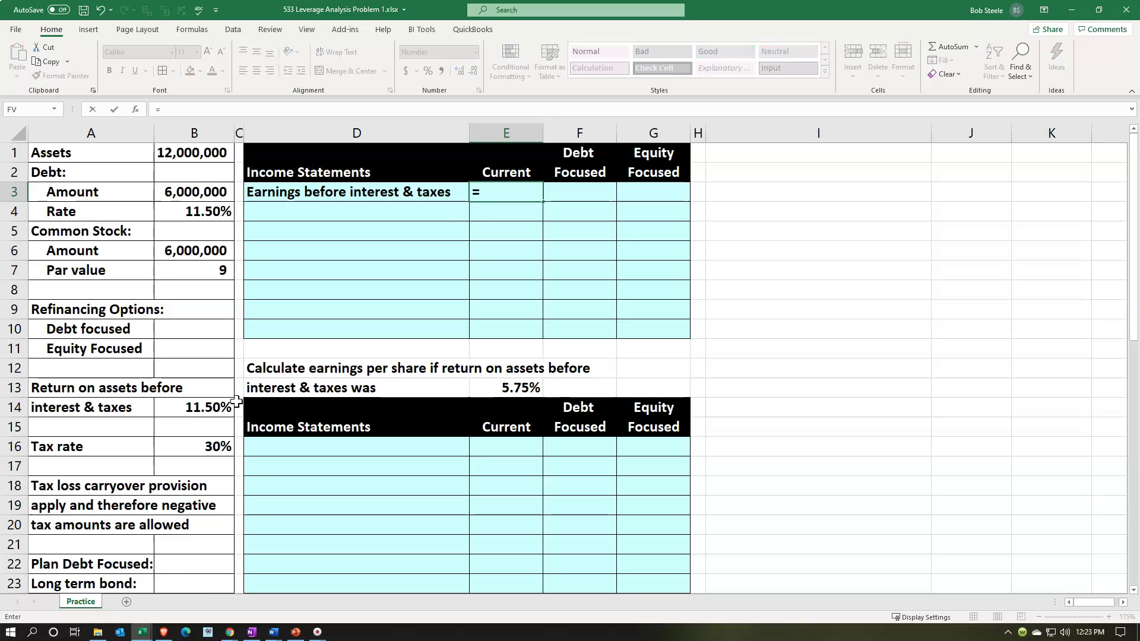
key("Left")
key("Left")
key("Left")
key("Up")
key("Up")
type("*")
key("Down")
key("Down")
key("Down")
key("Down")
key("Down")
key("Down")
key("Down")
key("Down")
key("Down")
key("Down")
key("Left")
key("Left")
key("Left")
key("Down")
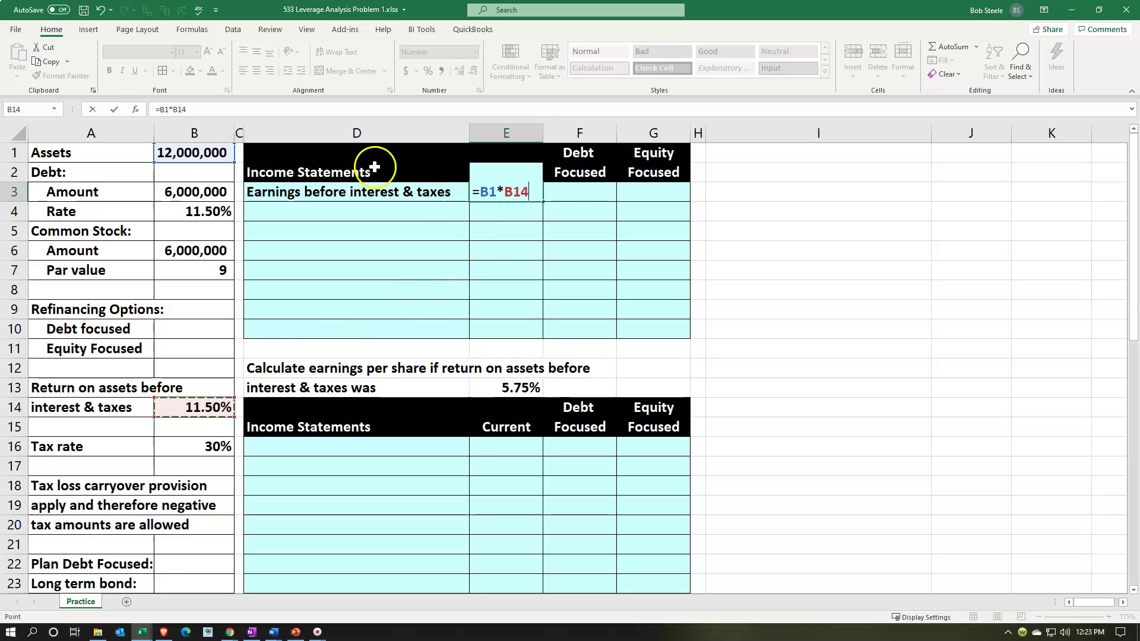
Step: Make both references in the E3 formula absolute so it reads =$B$1*$B$14, and commit it
left_click(488, 192)
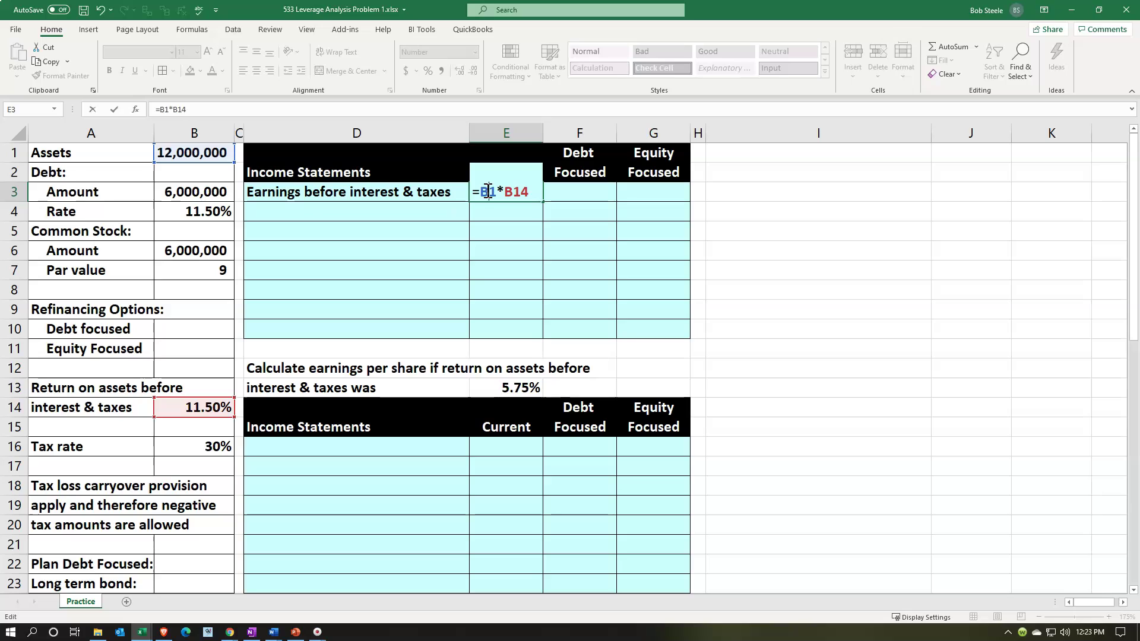
key("F4")
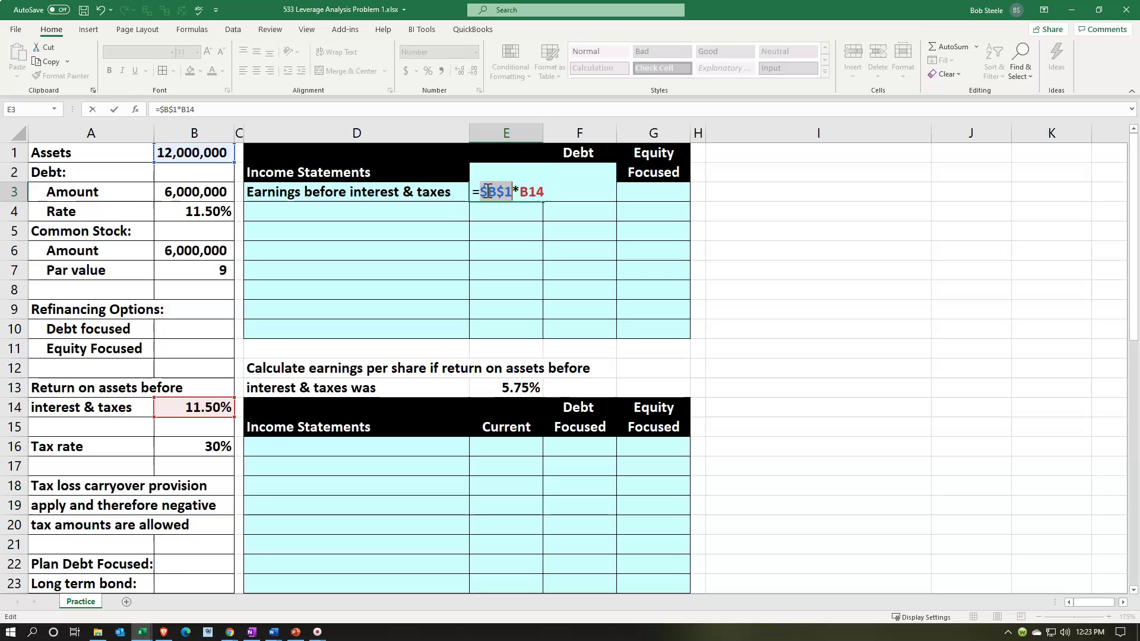
key("Right")
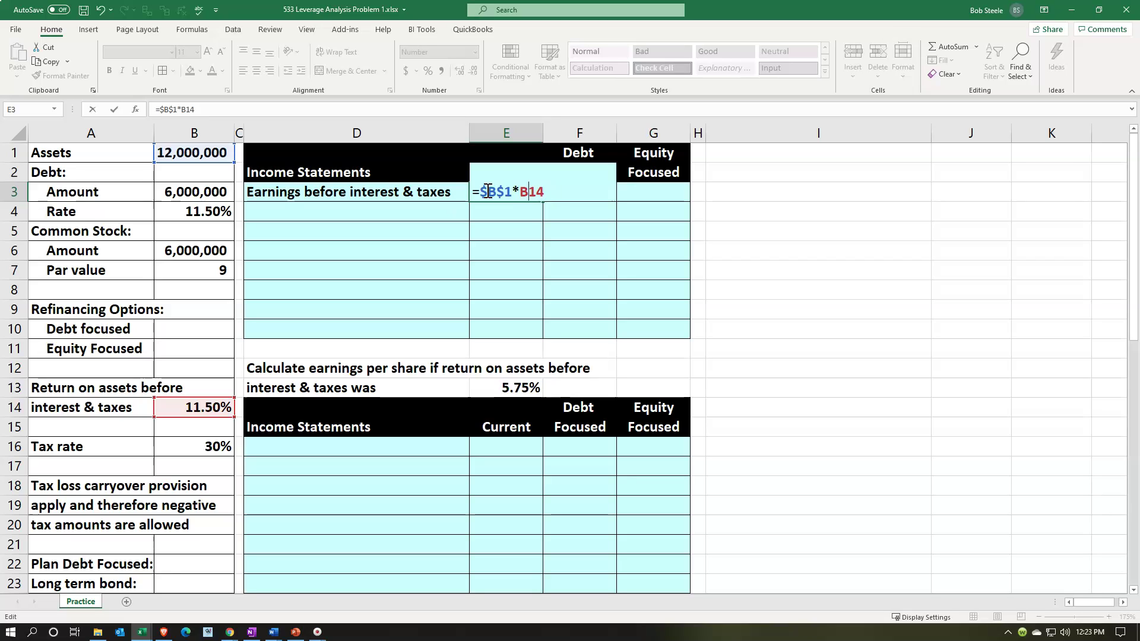
key("F4")
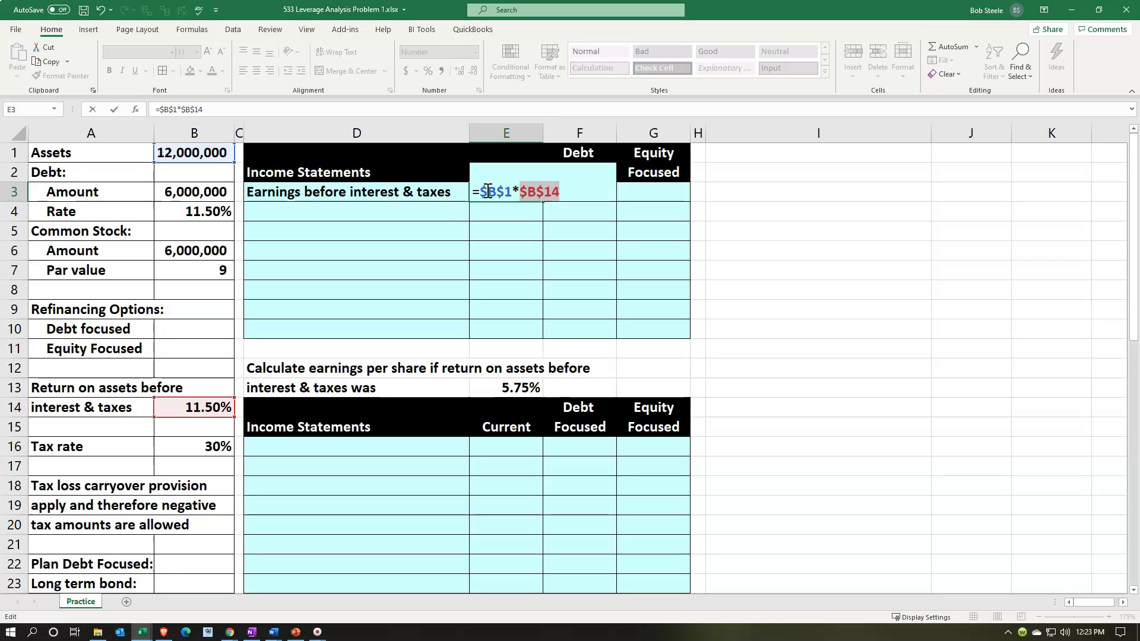
key("Right")
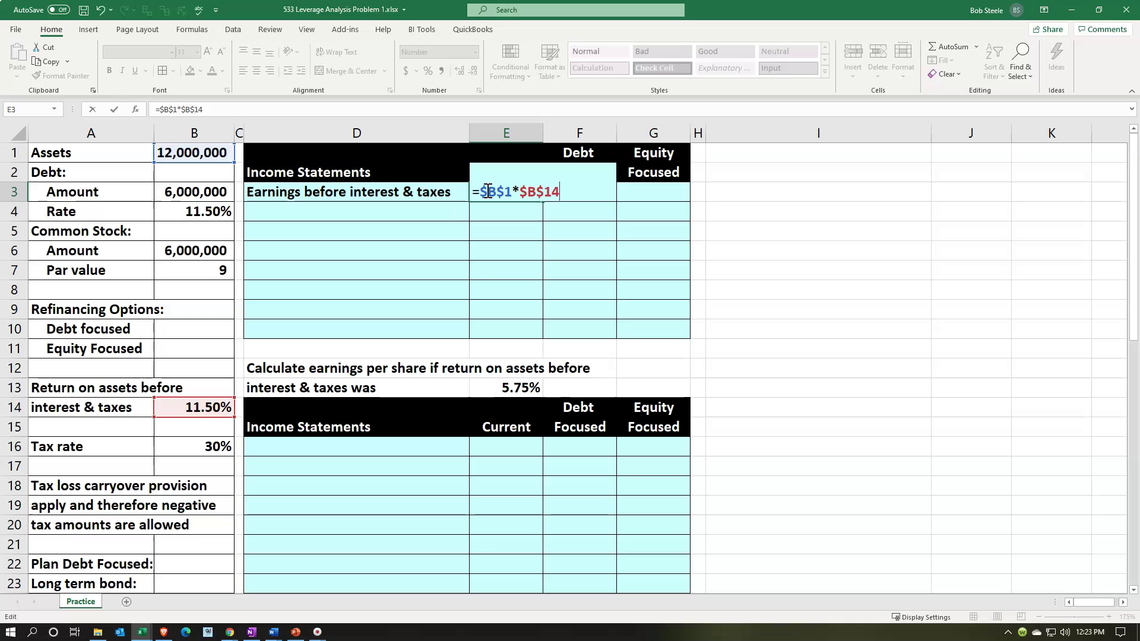
key("Return")
key("Right")
key("Up")
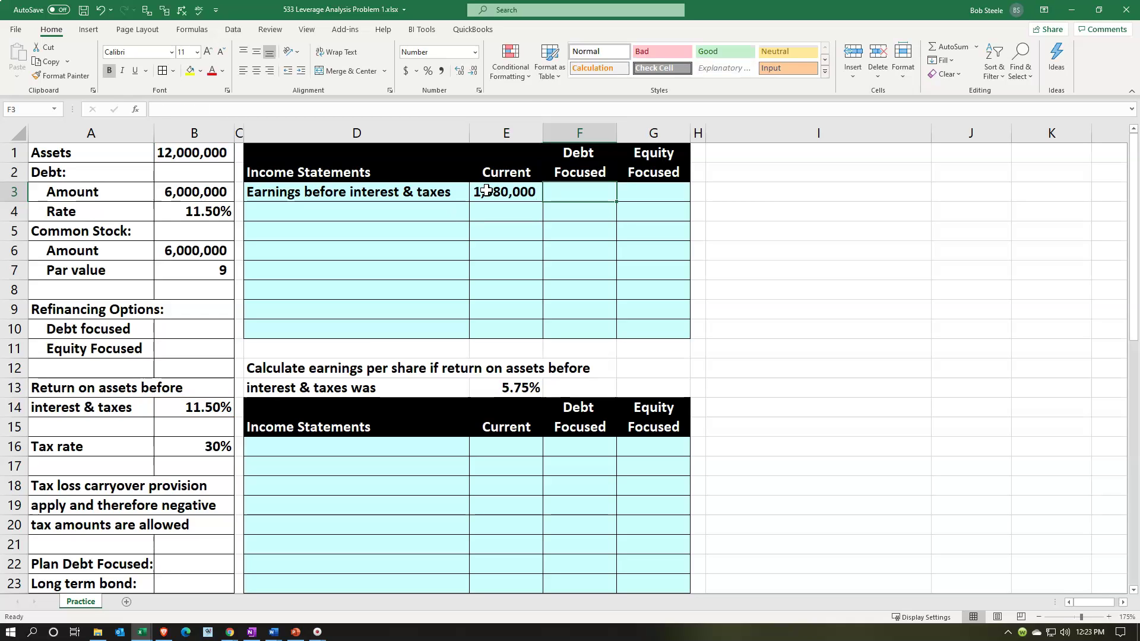
Step: Copy the current earnings formula from E3 into the debt-focused column, F3
left_click(486, 192)
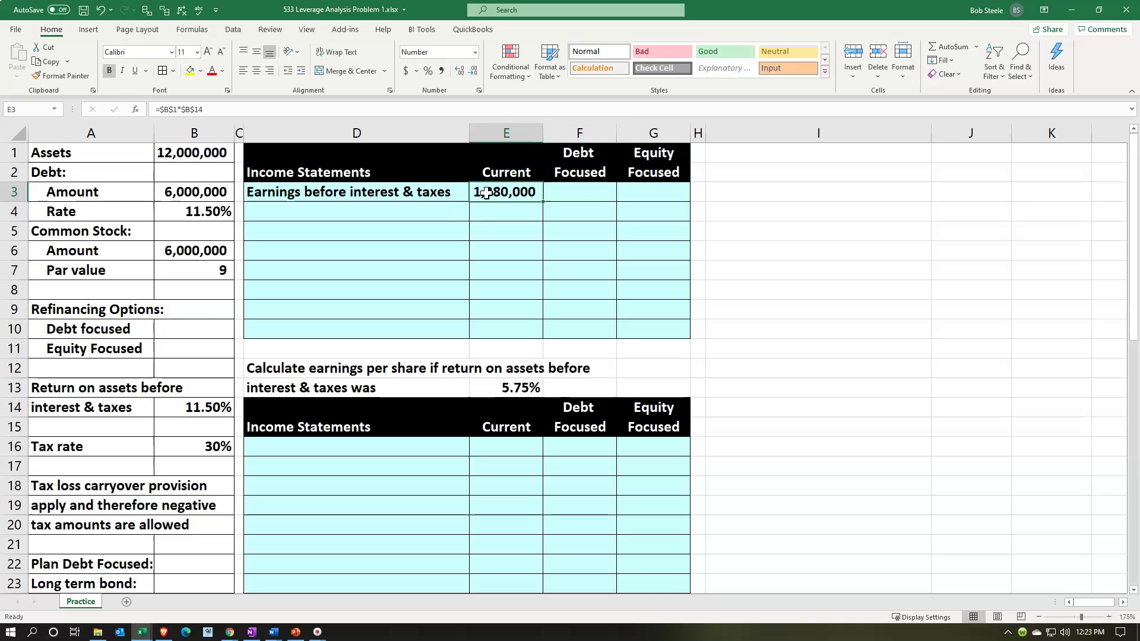
right_click(505, 193)
left_click(534, 215)
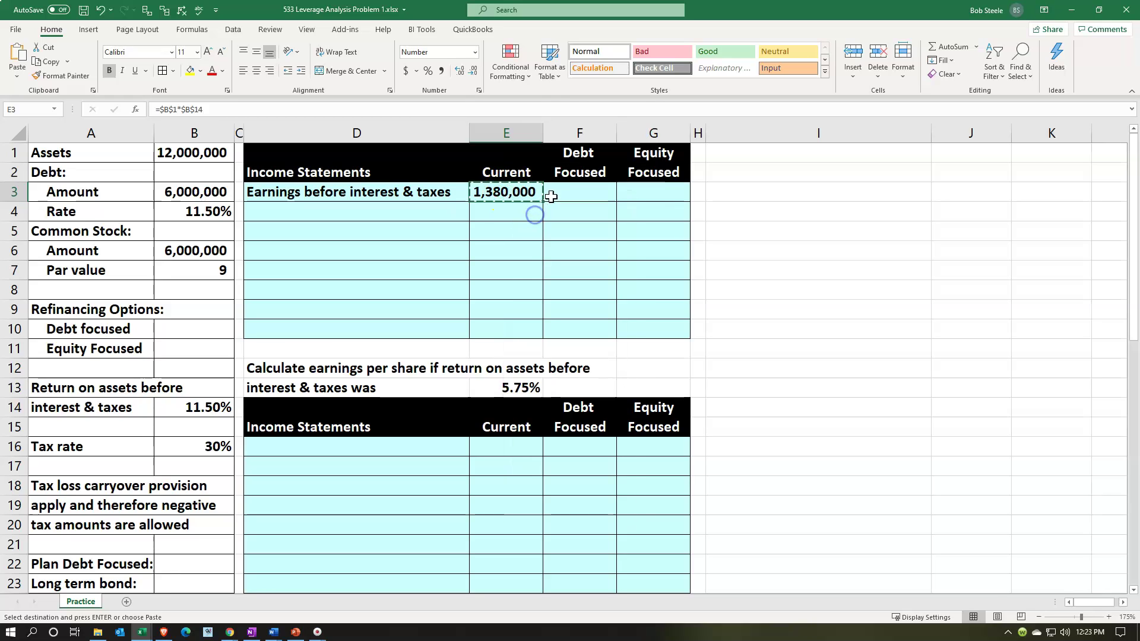
left_click(551, 196)
key("ctrl+v")
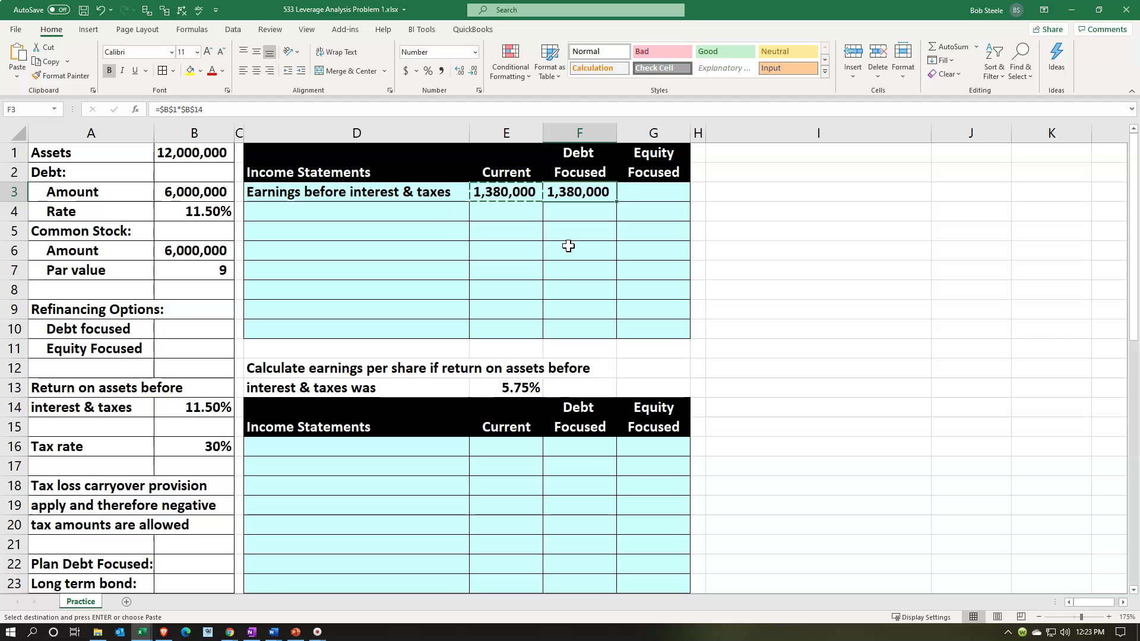
Step: Link earnings before interest & taxes across the plans with =E3 in F3 and =F3 in G3
type("=")
key("Left")
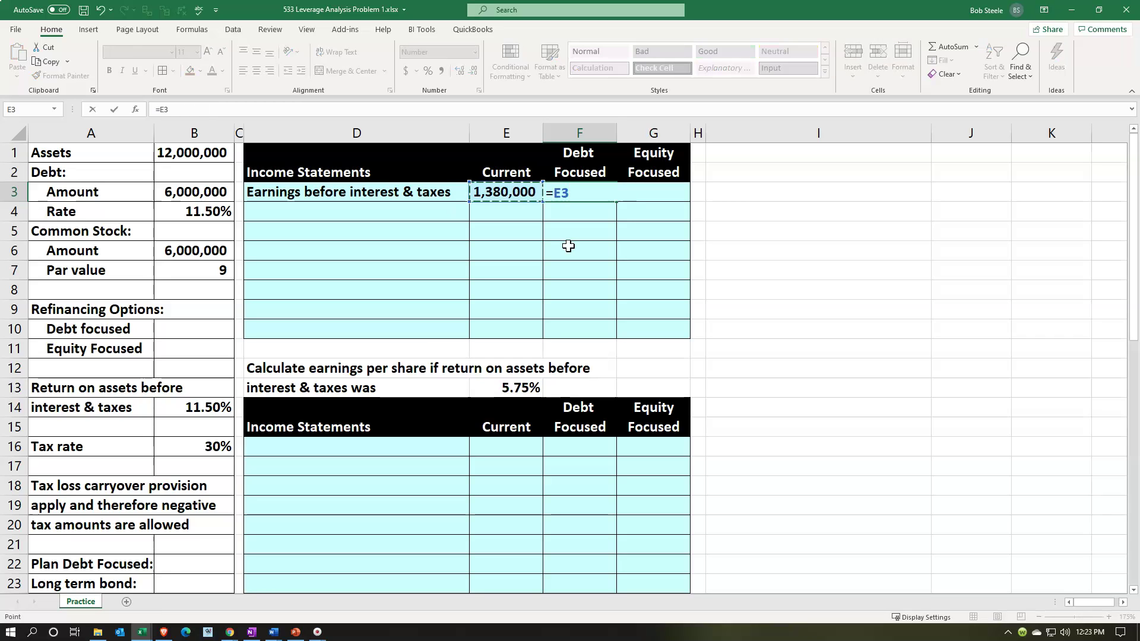
key("Tab")
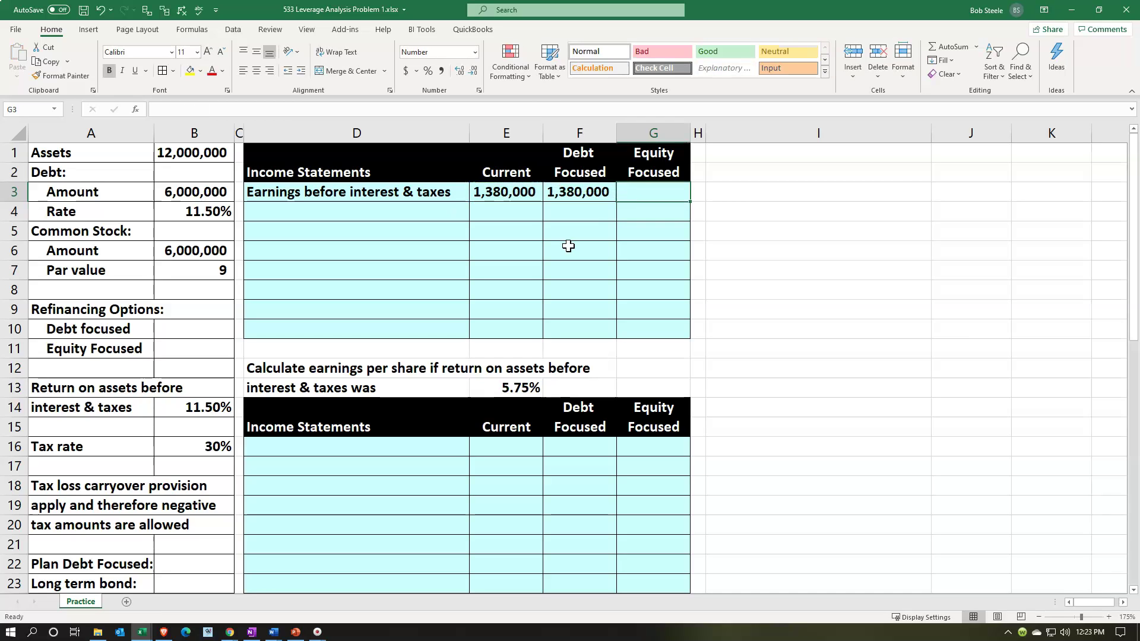
type("=")
key("Left")
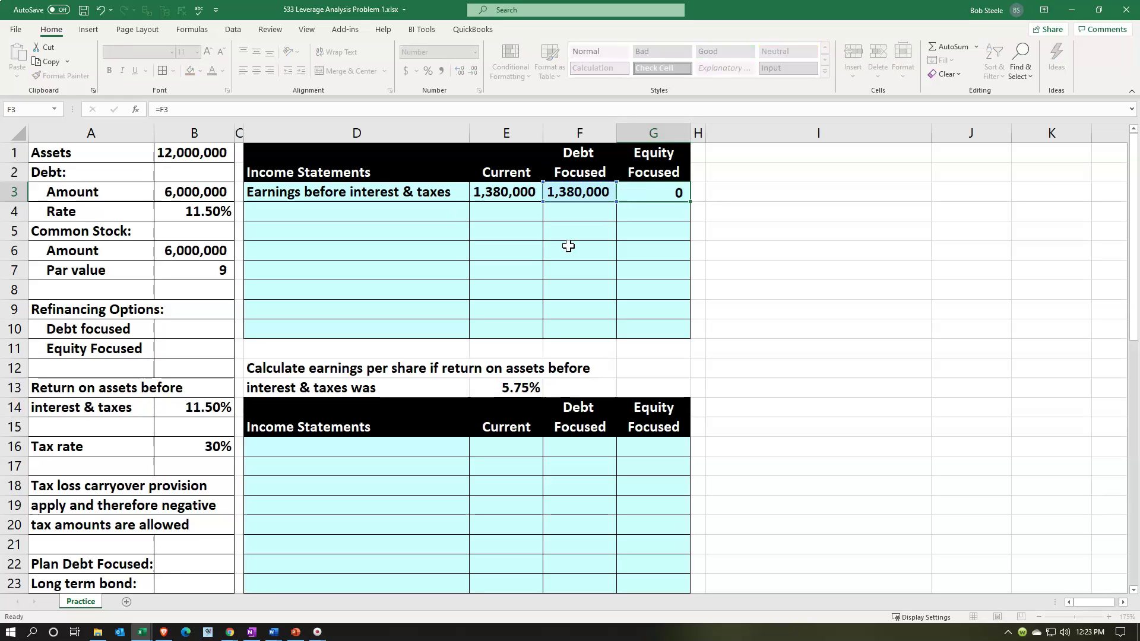
key("Return")
left_click(500, 193)
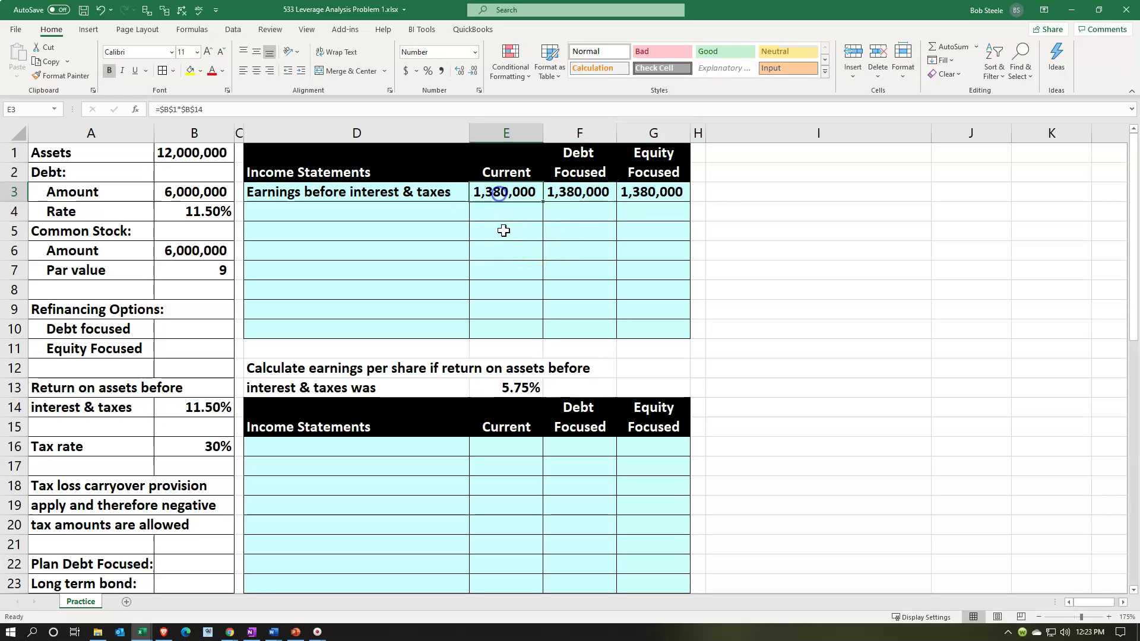
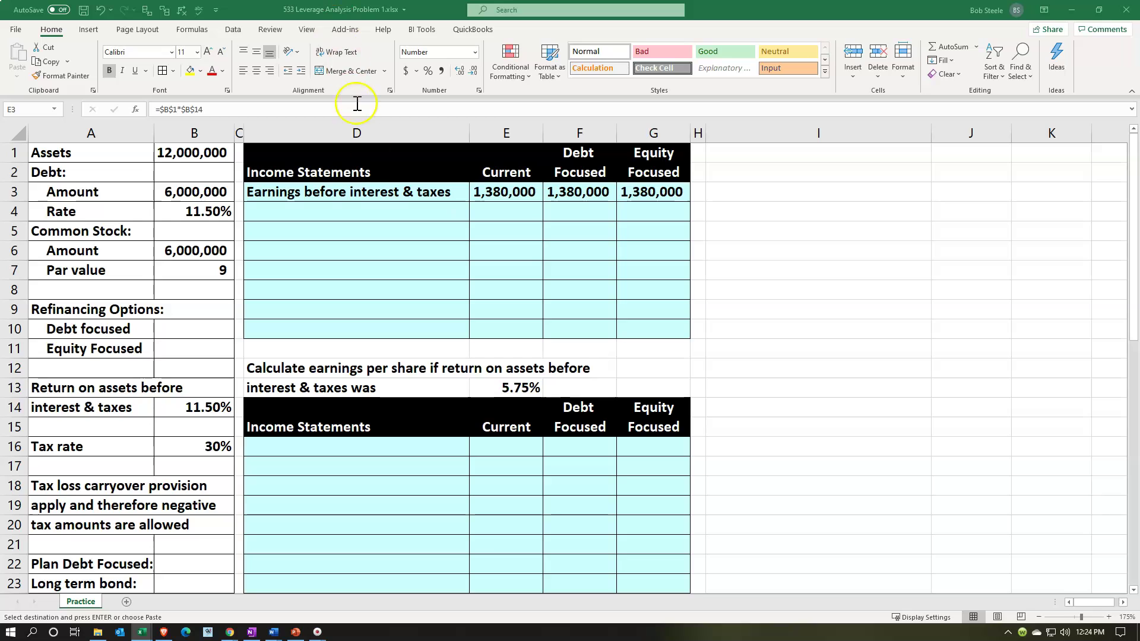
Step: Label D4 "Interest" and calculate the current interest in E4 as debt amount times rate, =B3*B4
left_click(332, 212)
type("Interest")
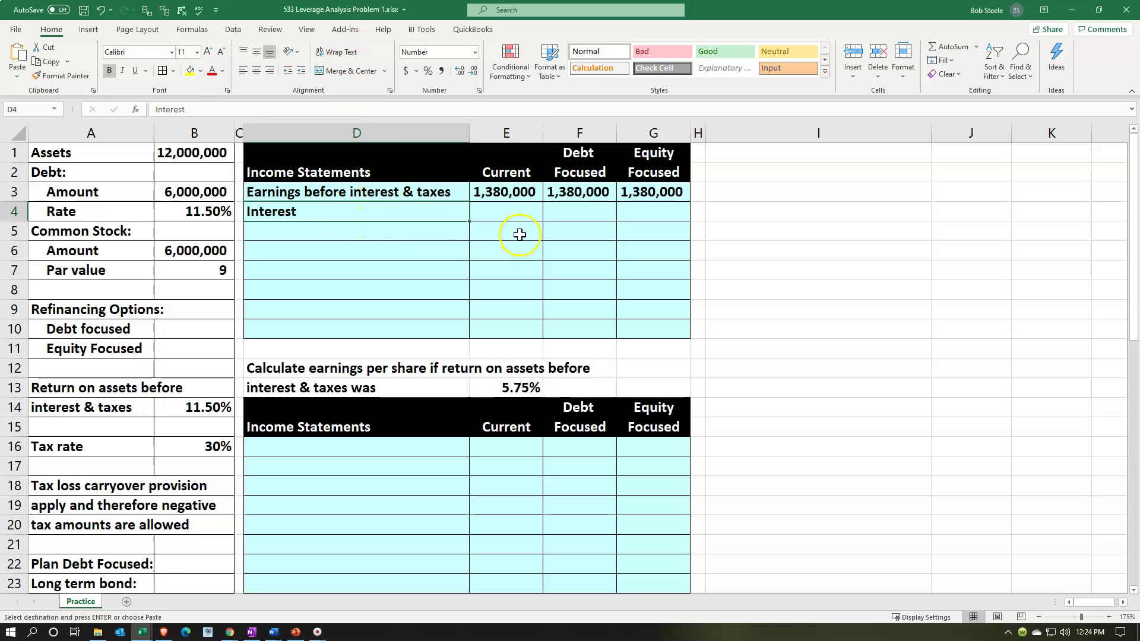
left_click(512, 214)
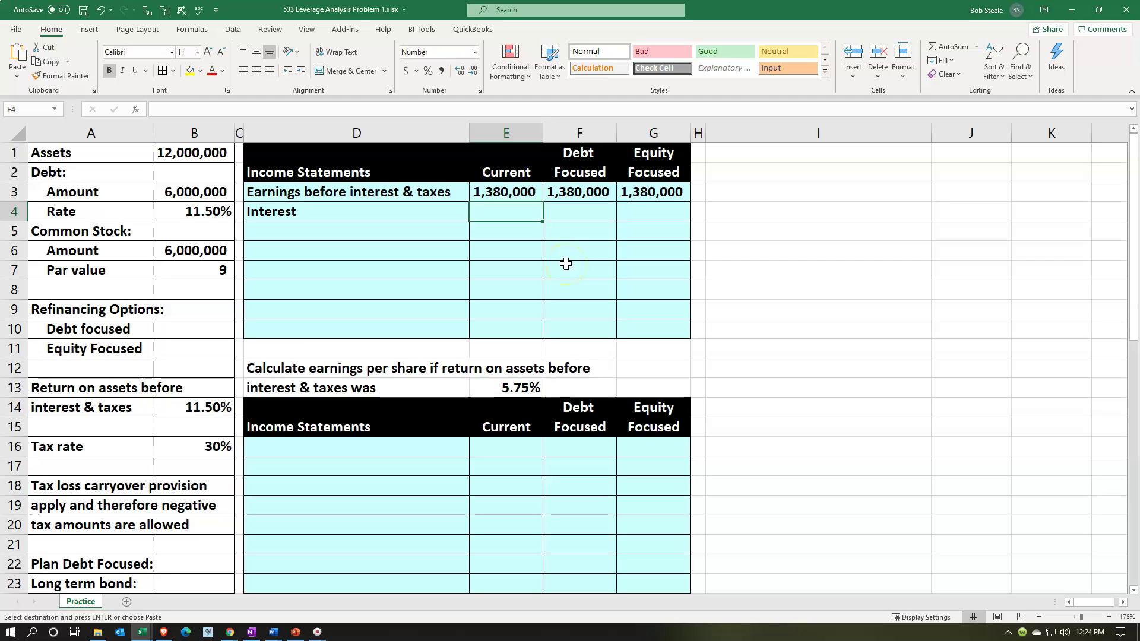
type("=")
key("Left")
key("Left")
key("Left")
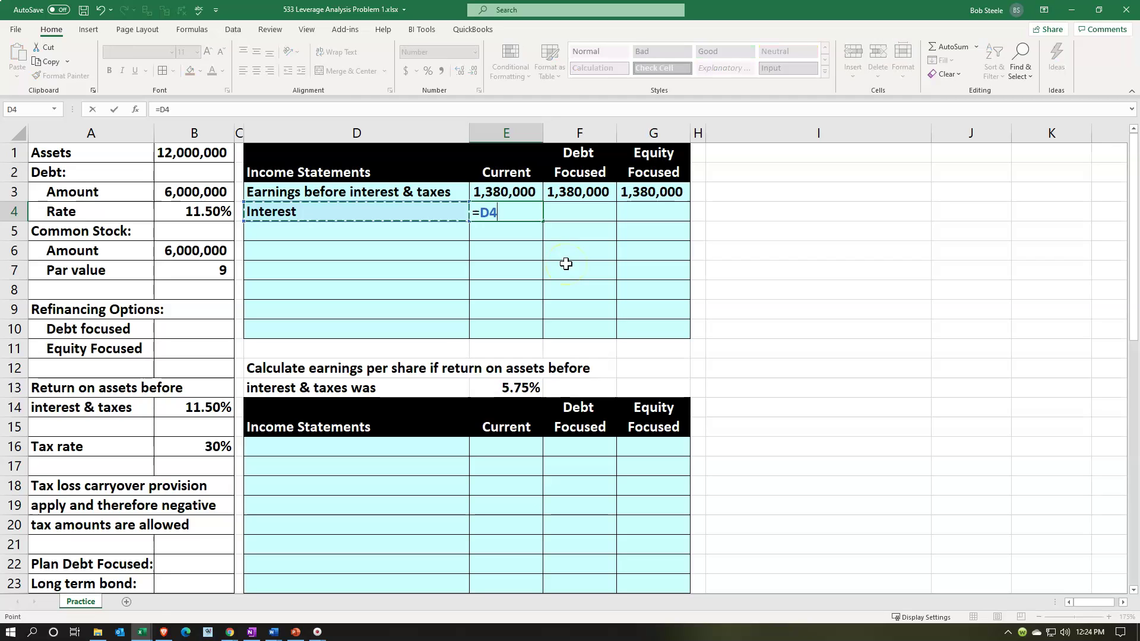
key("Up")
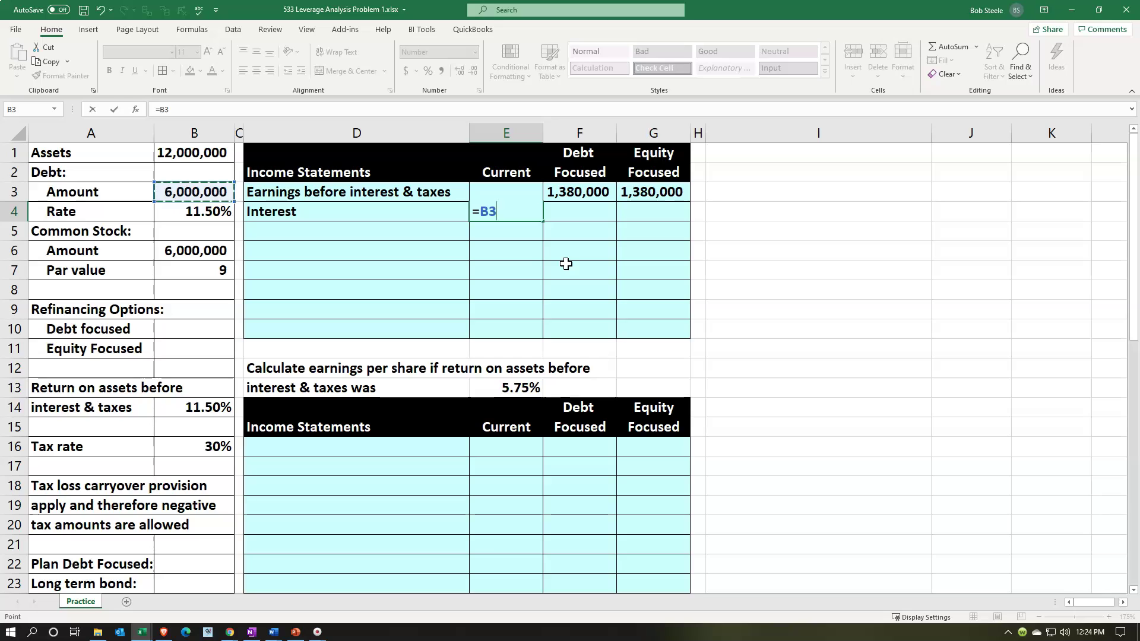
type("*")
key("Left")
key("Left")
key("Left")
key("Return")
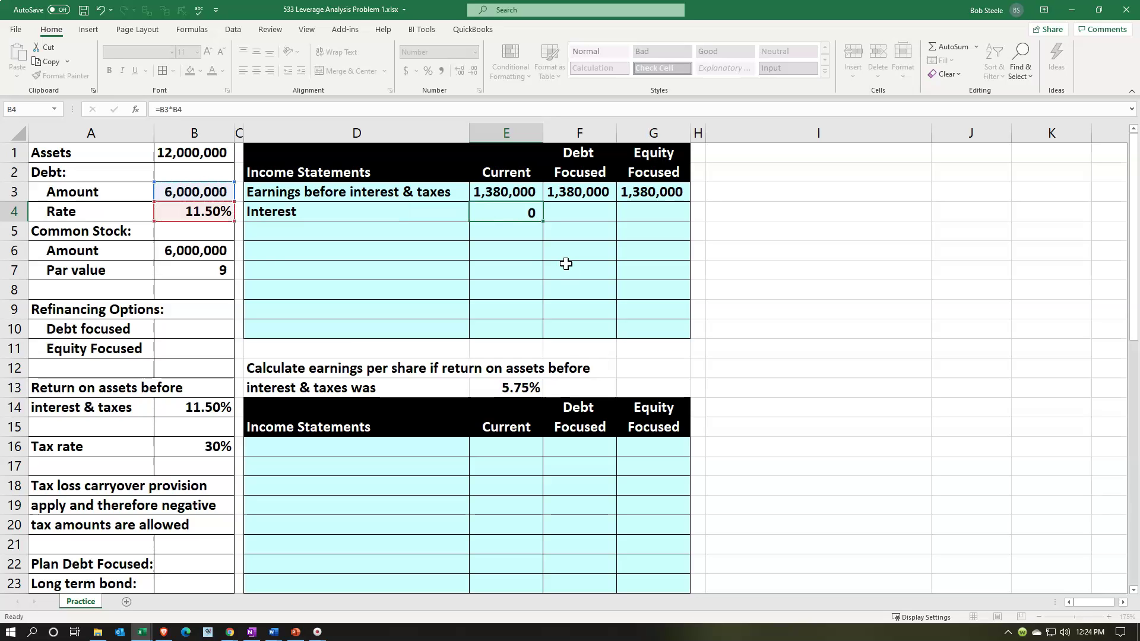
Step: Underline the current interest amount in E4 and label D5 "Earning before taxes"
key("Up")
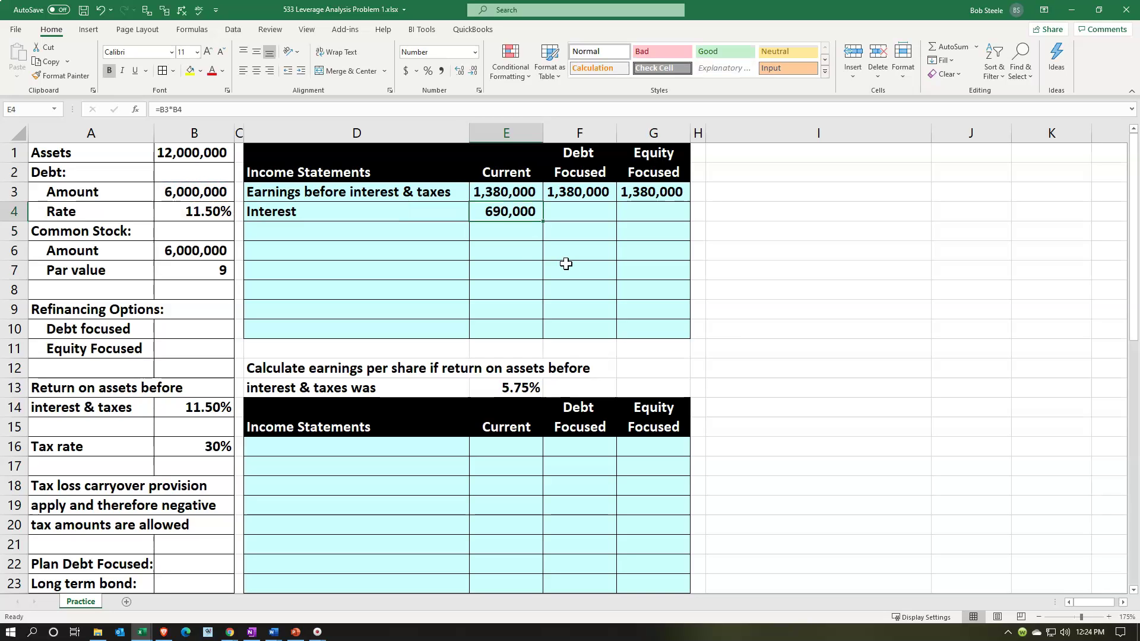
left_click(135, 70)
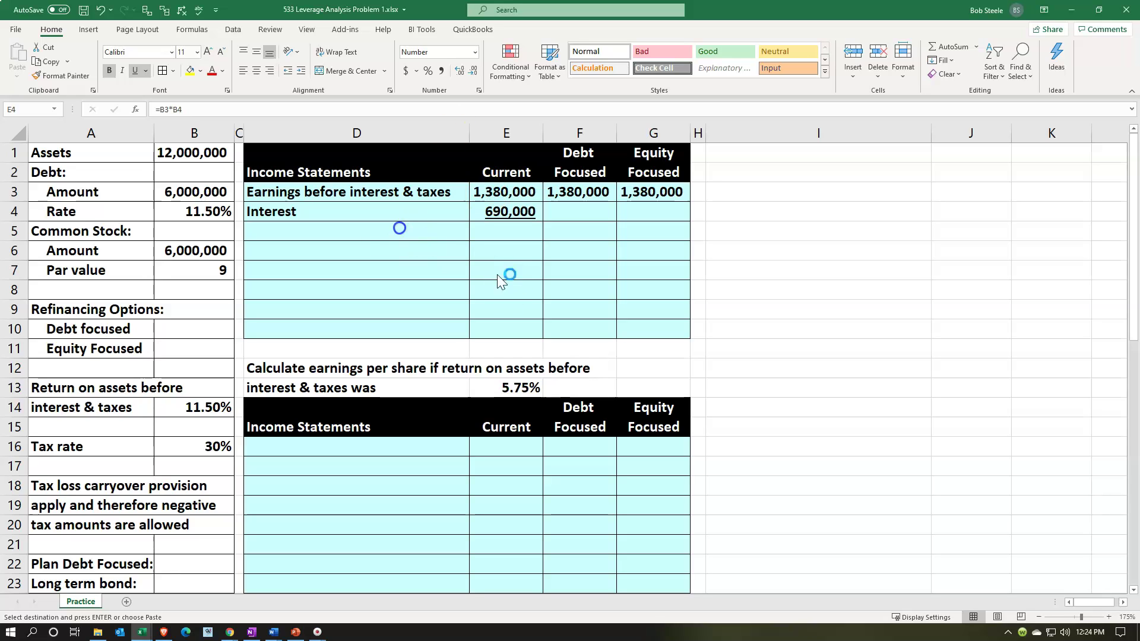
left_click(368, 230)
type("Earning before taxes")
Step: Calculate current earnings before taxes in E5 as earnings less interest, =E3-E4
left_click(499, 237)
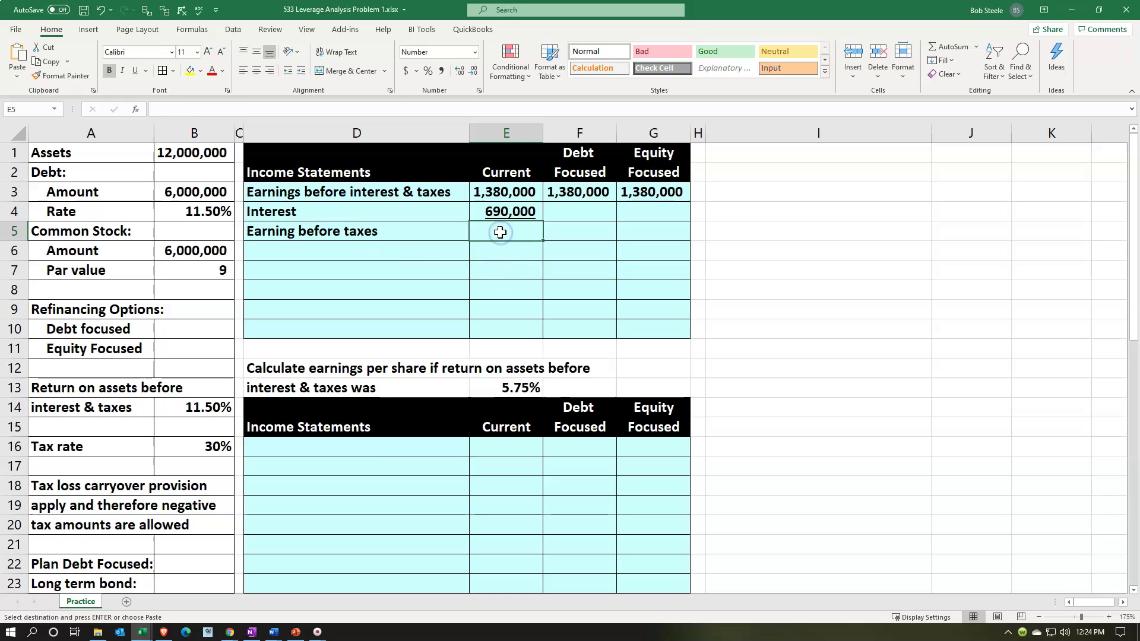
type("=")
key("Up")
key("Up")
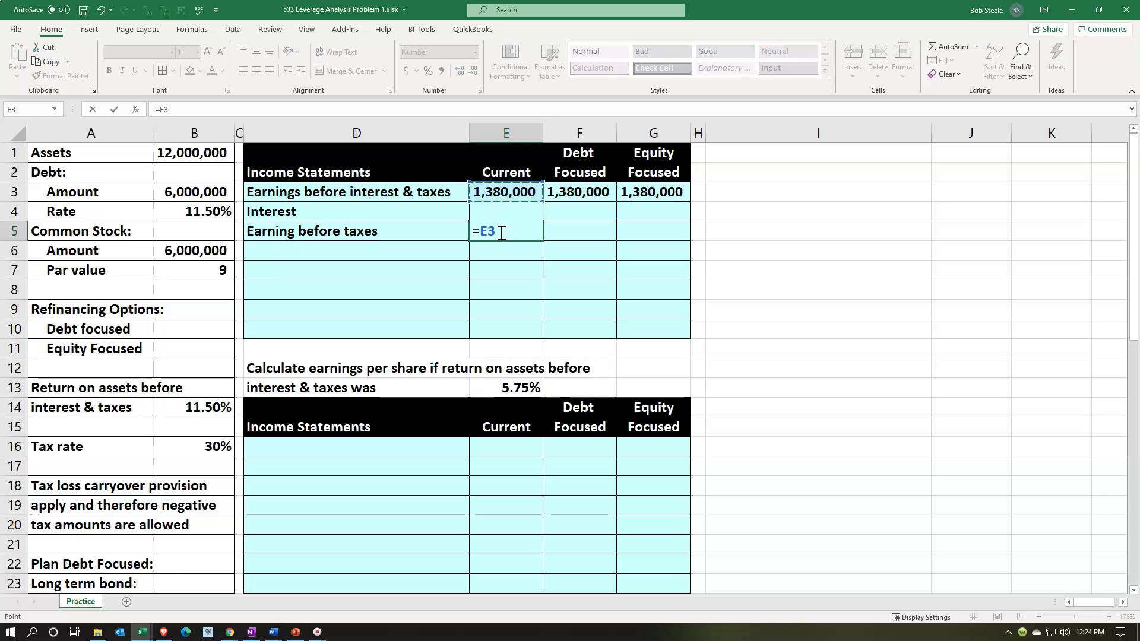
type("-")
key("Up")
key("Return")
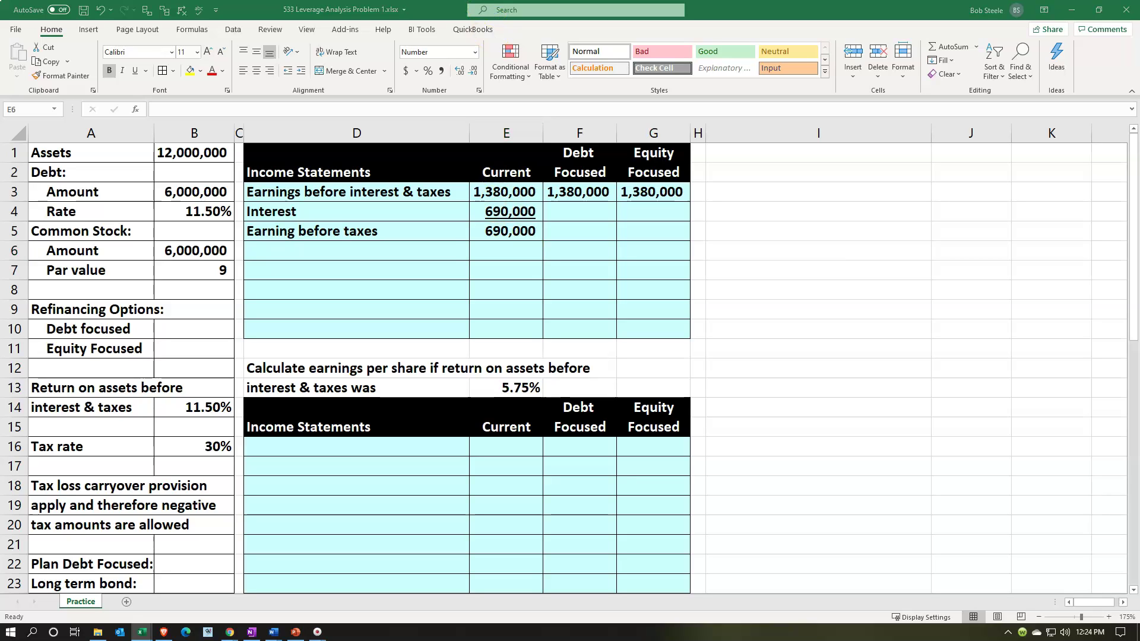
Step: Label D6 "Taxes" and calculate the current taxes in E6 as earnings before taxes times the tax rate, =E5*B16
left_click(340, 248)
type("Taxes")
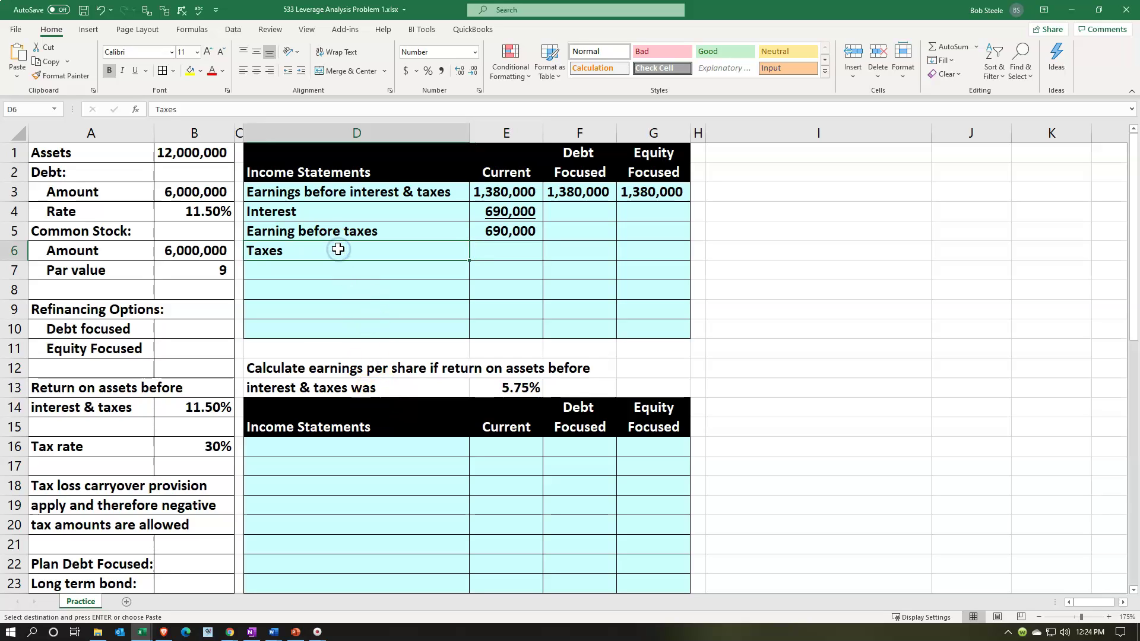
key("Right")
type("=")
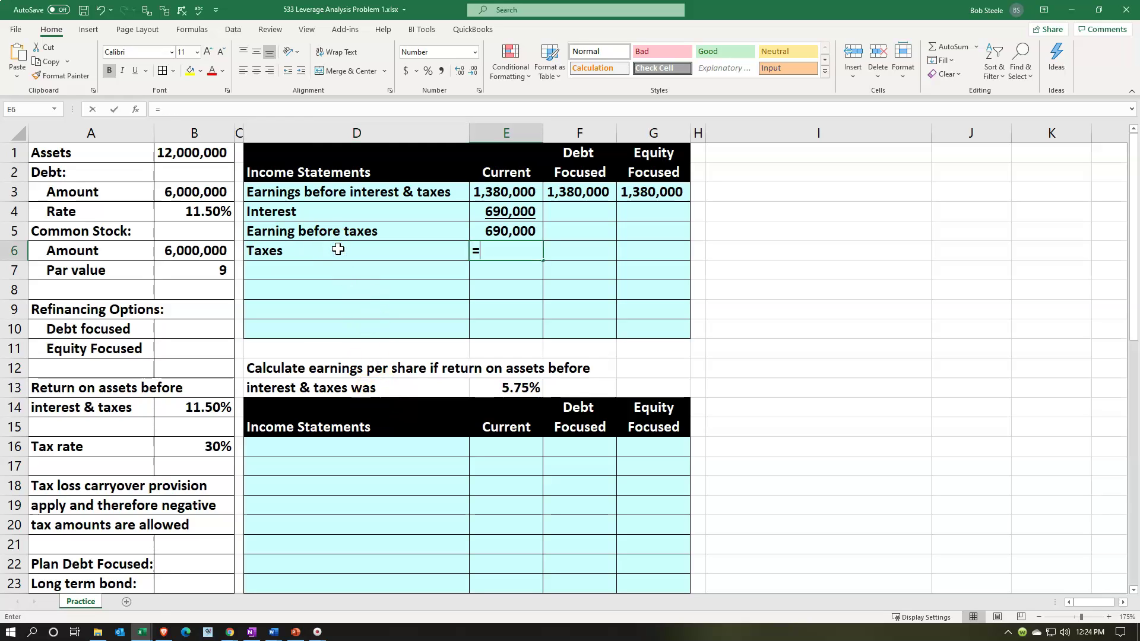
key("Up")
type("*")
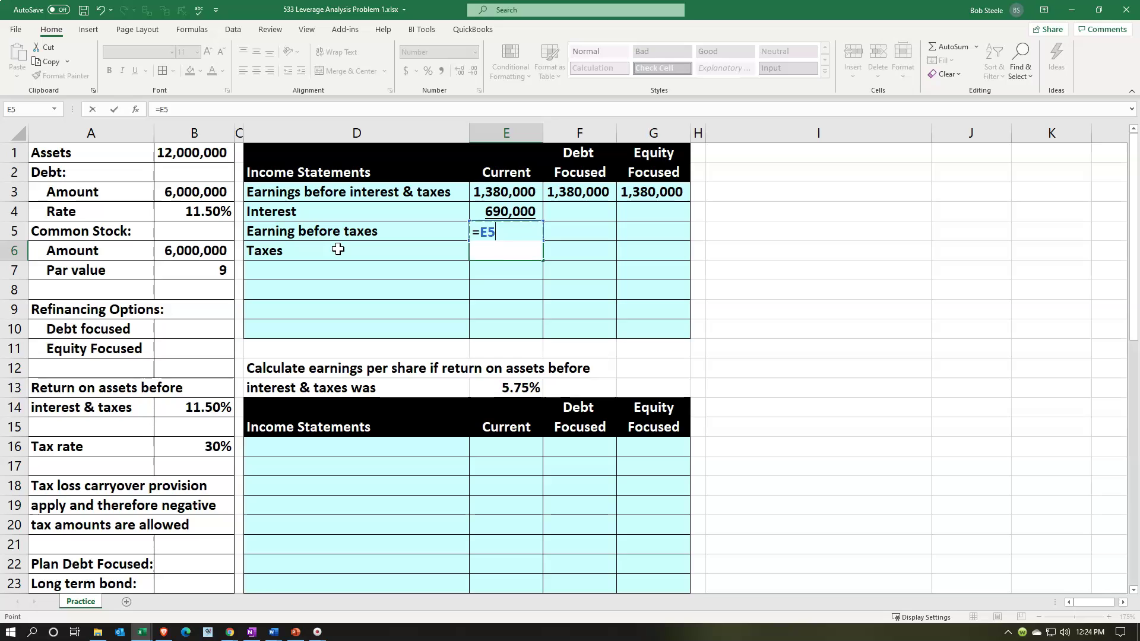
key("Down")
key("Down")
key("Down")
key("Down")
key("Down")
key("Down")
key("Down")
key("Down")
key("Left")
key("Left")
key("Left")
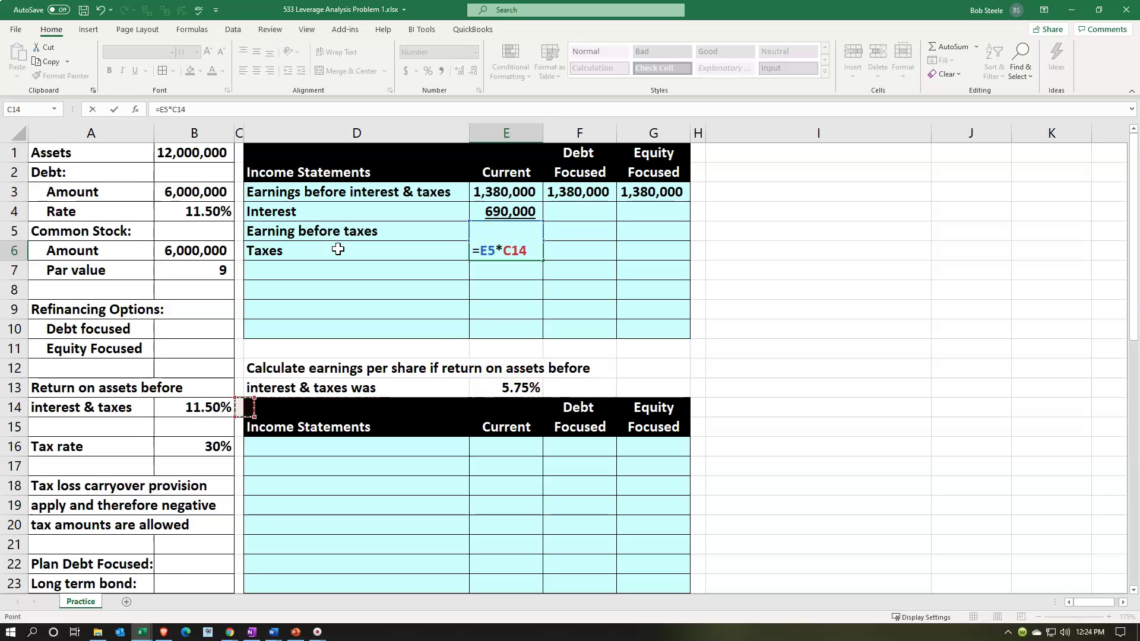
key("Down")
key("Down")
key("Return")
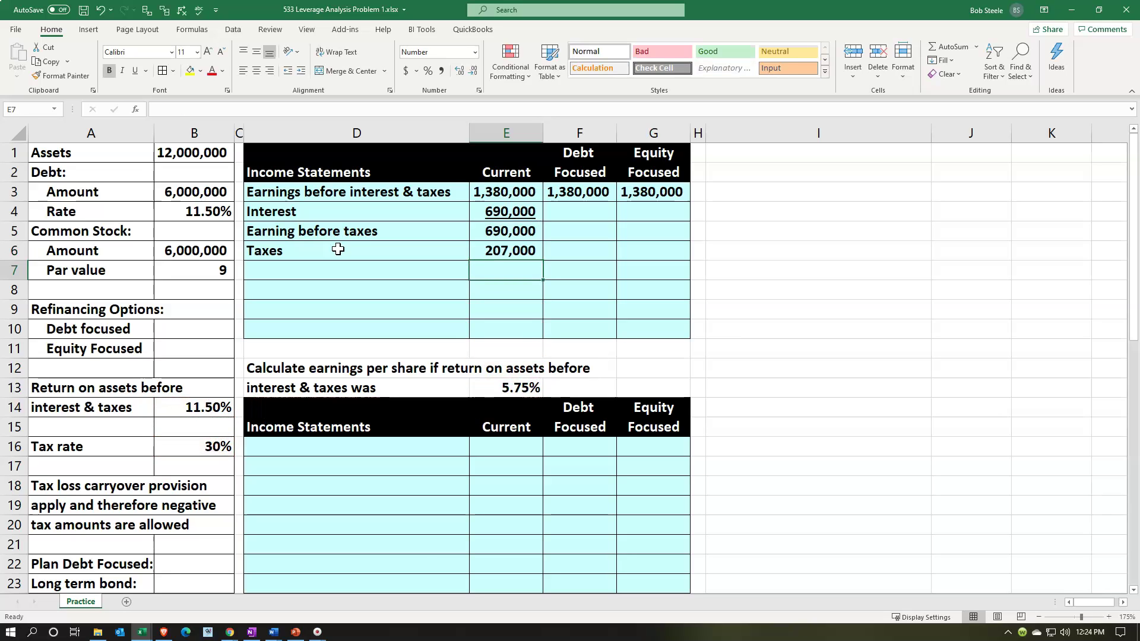
Step: Underline the current taxes amount in E6 and label D7 "Earnings after taxes"
left_click(539, 248)
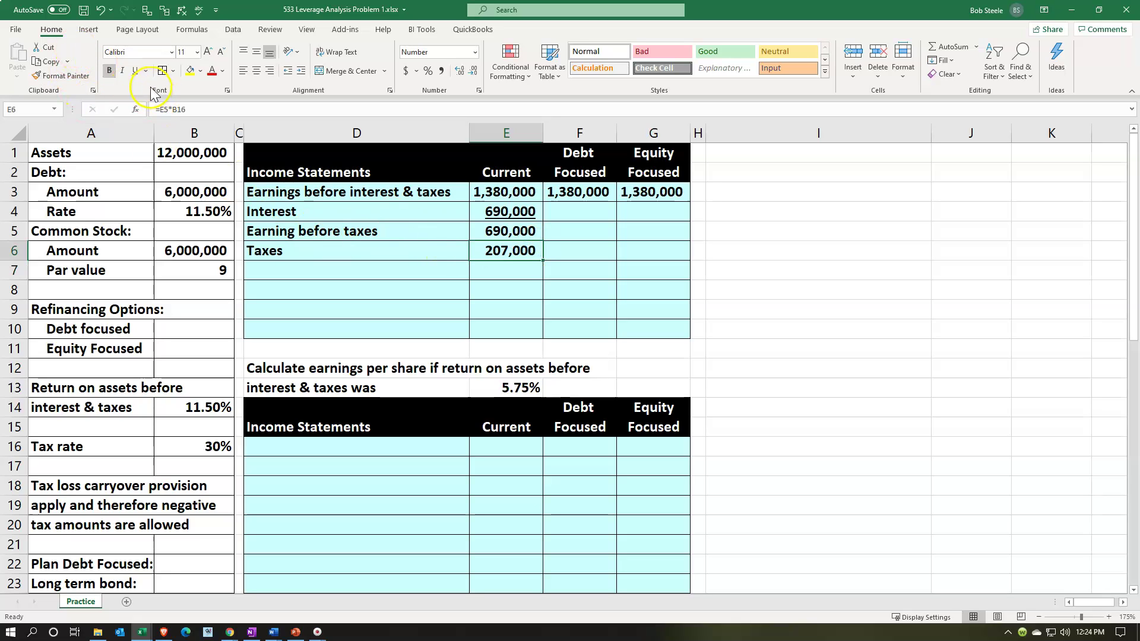
left_click(135, 71)
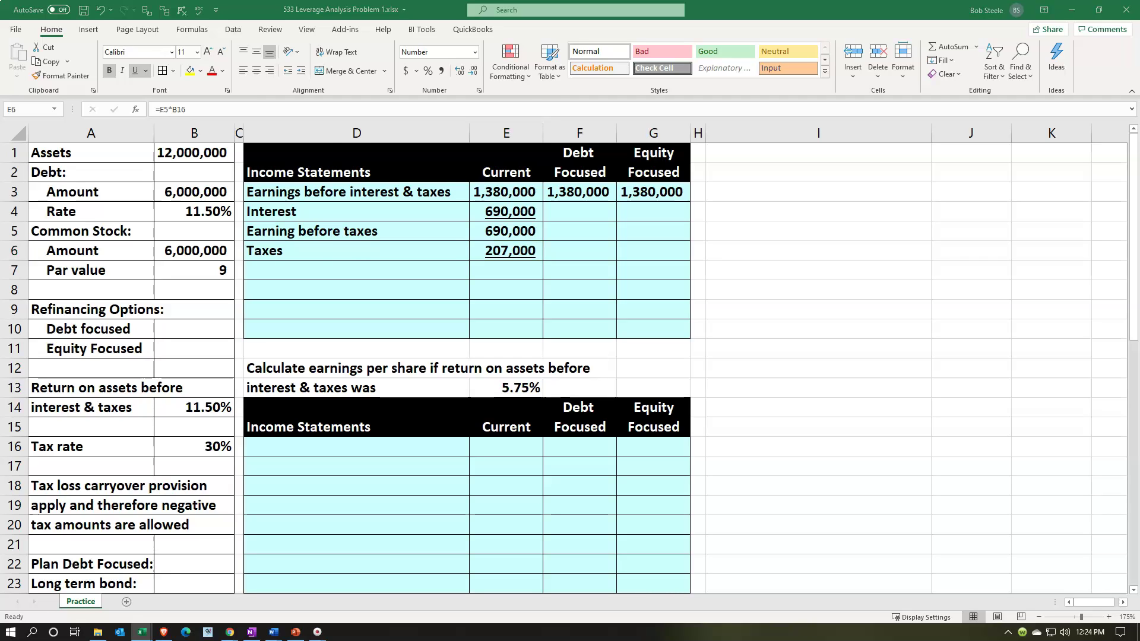
left_click(323, 263)
type("Earnings after taxes")
Step: Calculate current earnings after taxes in E7 as earnings before taxes less taxes, =E5-E6
key("Tab")
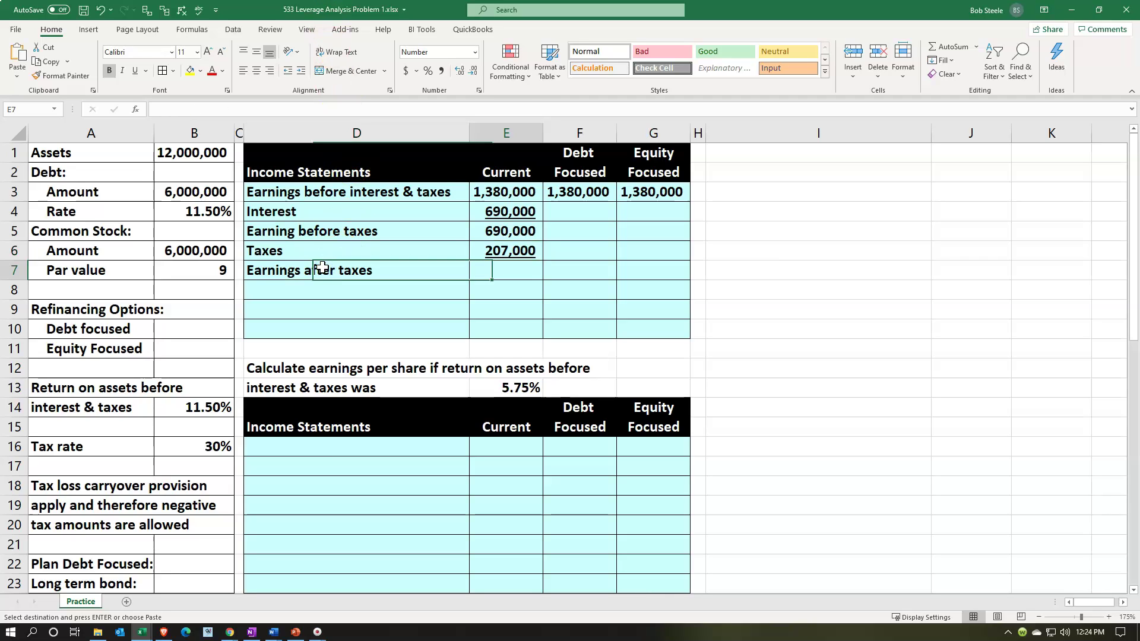
type("=")
key("Up")
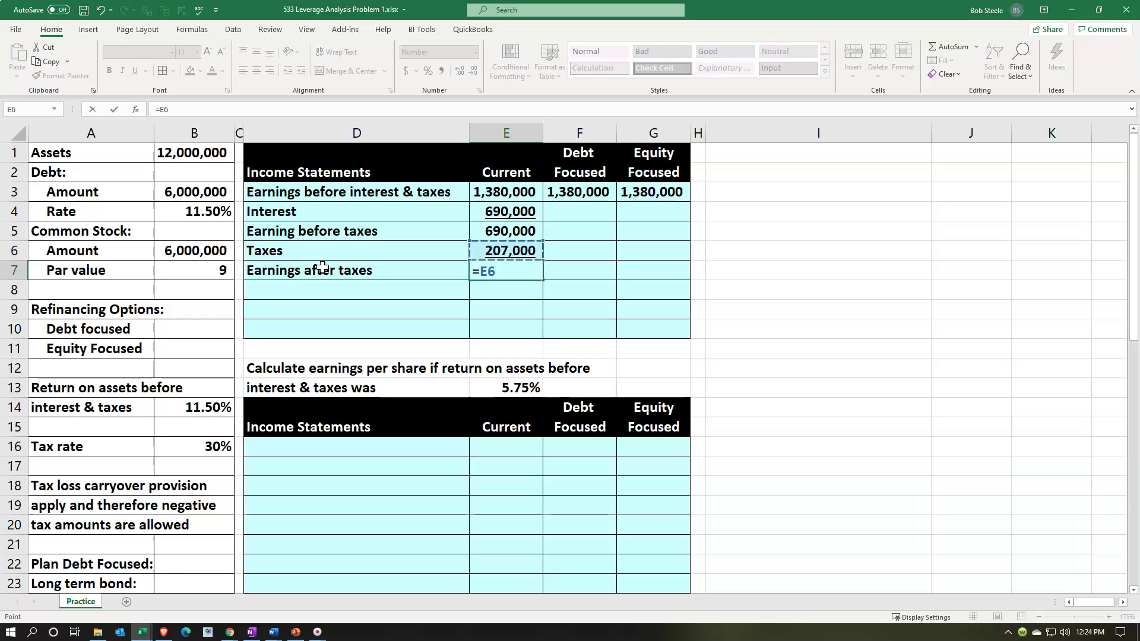
key("Up")
type("-")
key("Up")
key("Return")
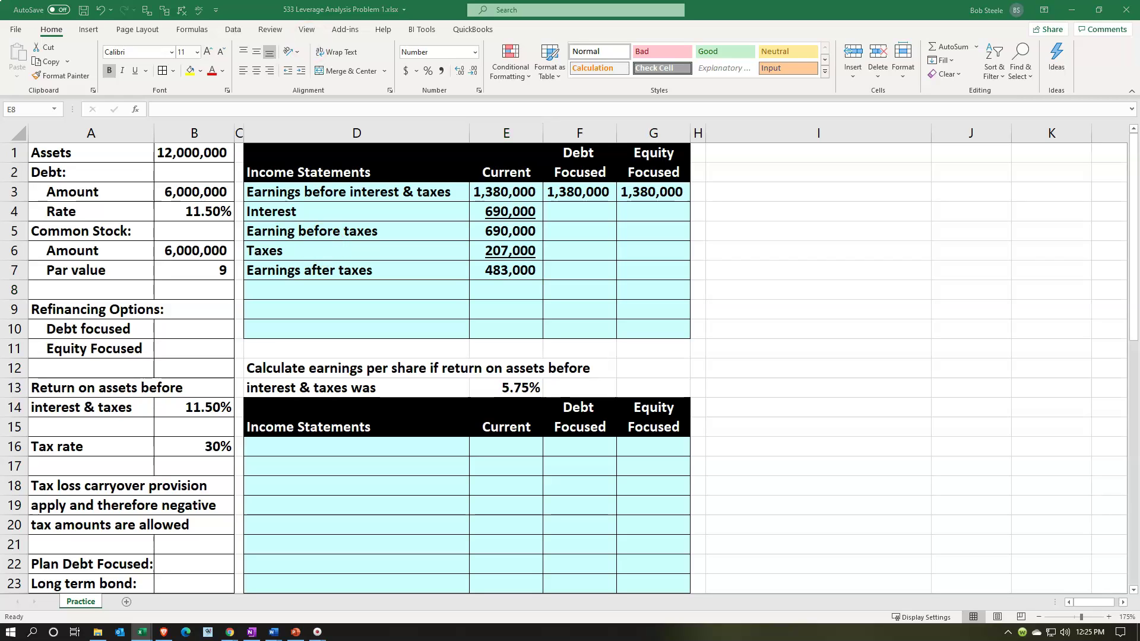
Step: Paste the label "Common shares" into D9, leaving row 8 of the upper table blank
key("ctrl+c")
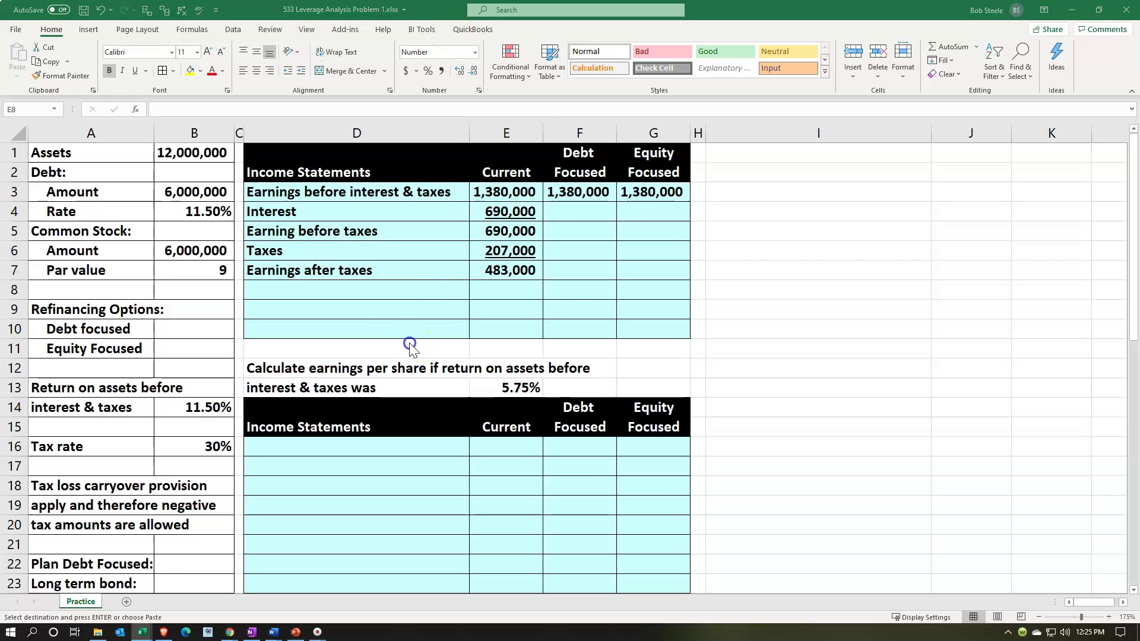
left_click(374, 312)
key("ctrl+v")
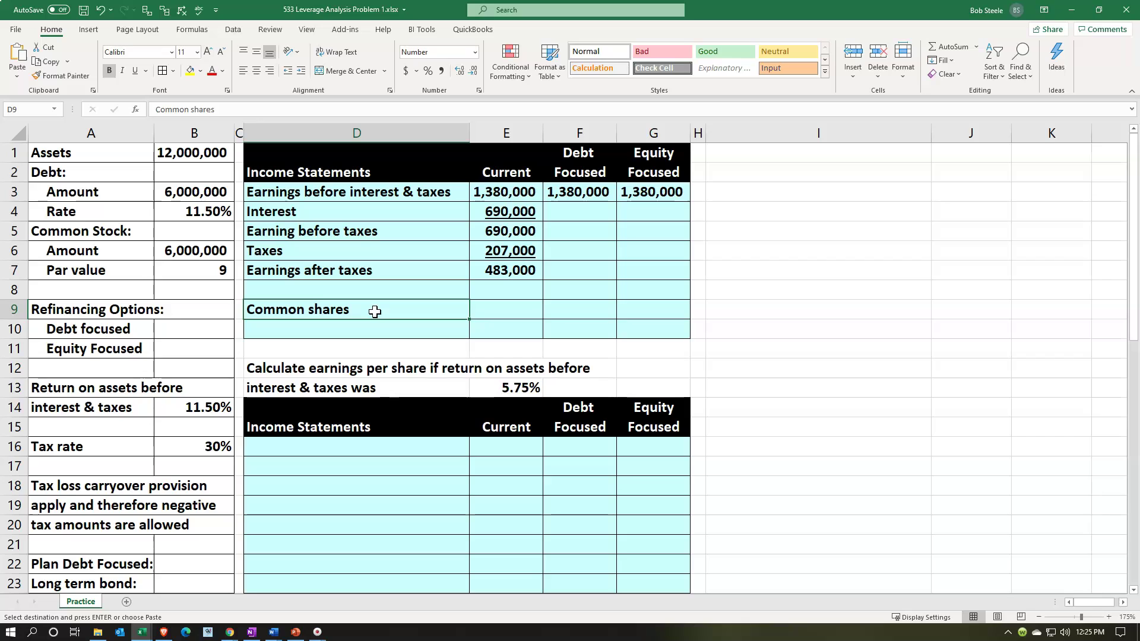
Step: Examine the common stock amount in B6 and the par value in B7
key("Left")
key("Left")
key("Up")
key("Up")
key("Up")
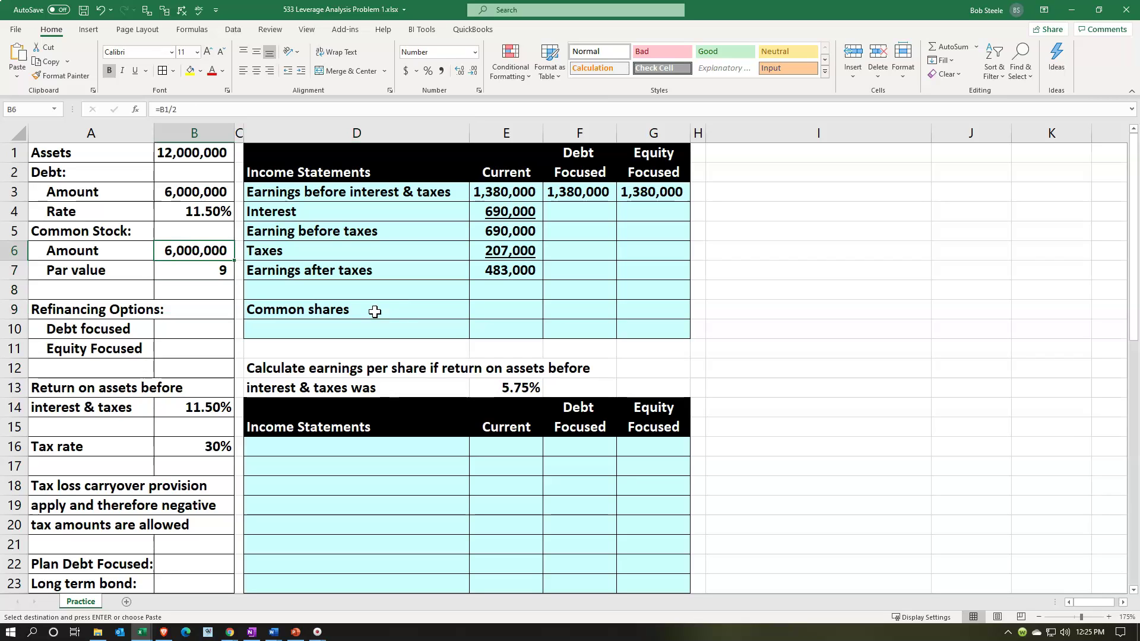
key("Down")
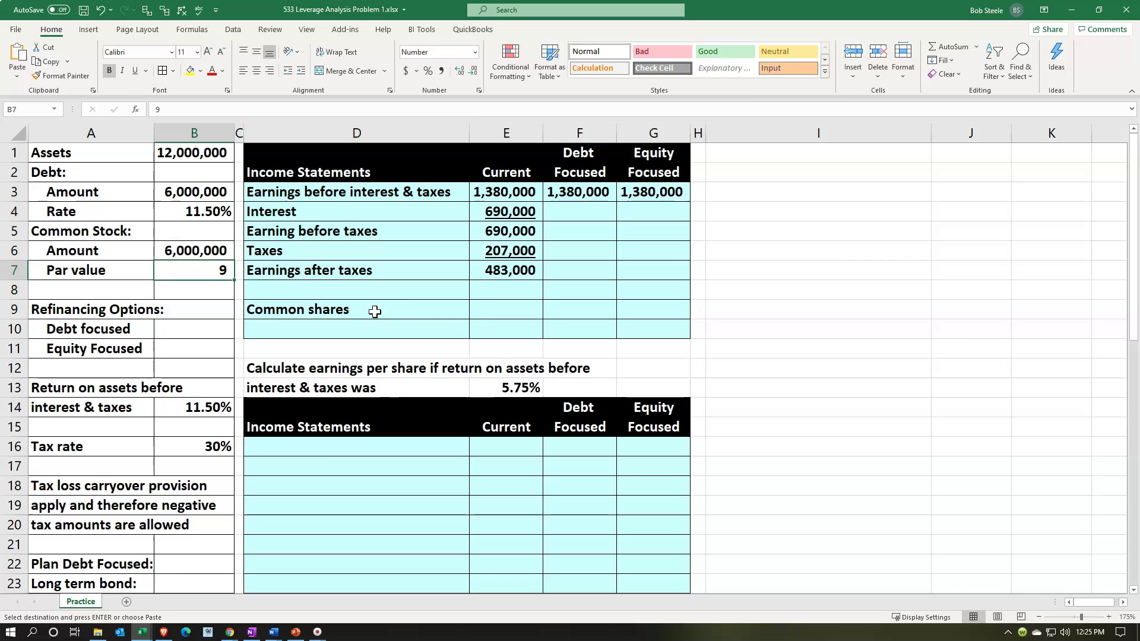
key("Right")
key("Right")
key("Right")
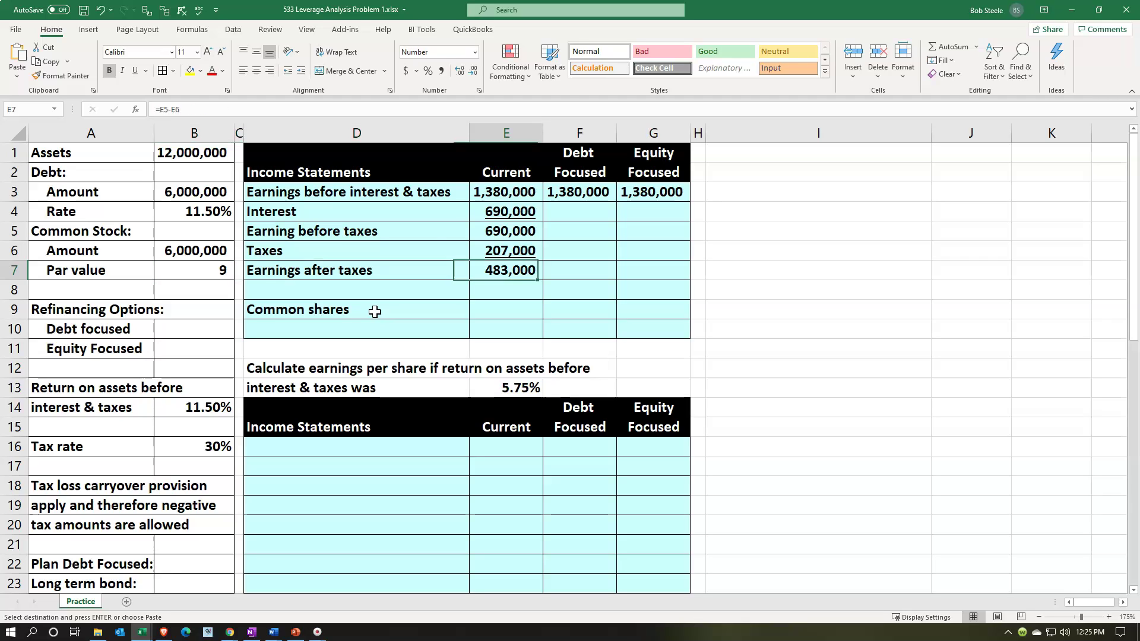
Step: Calculate the current number of common shares in E9 as the common stock amount divided by par value, =B6/B7
key("Down")
key("Down")
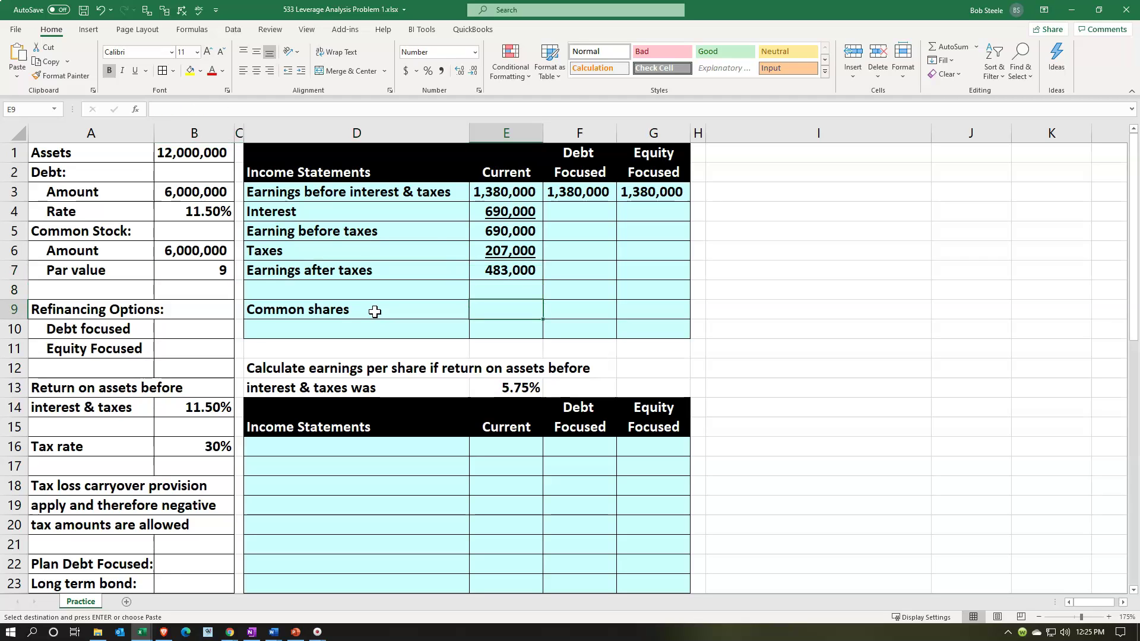
type("=")
key("Left")
key("Left")
key("Left")
key("Left")
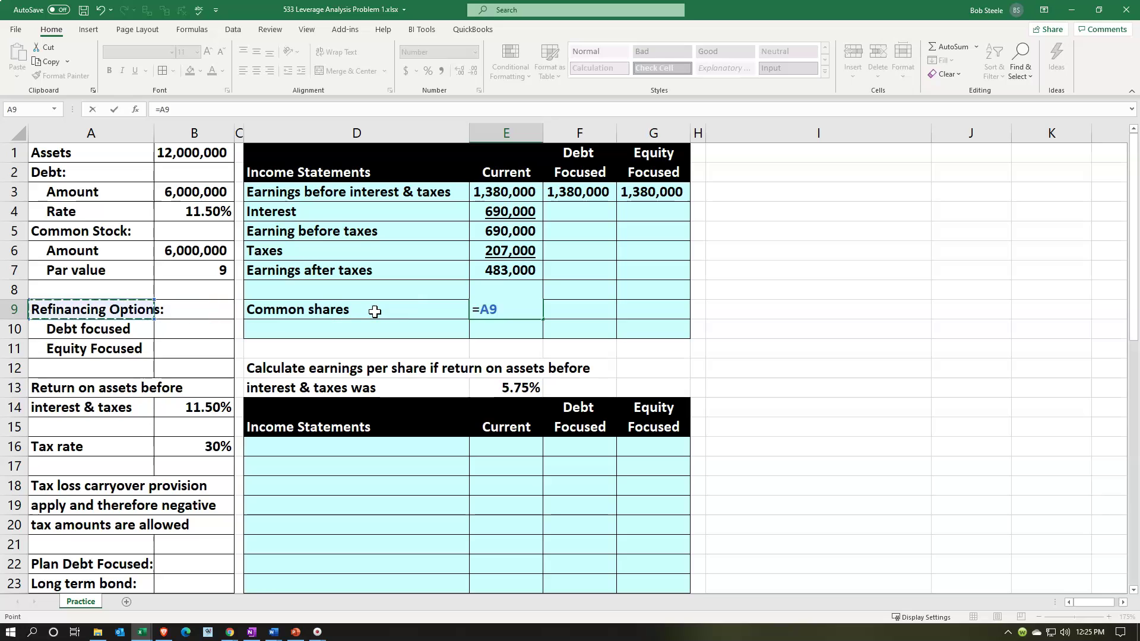
key("Up")
key("Up")
key("Up")
key("Right")
type("/")
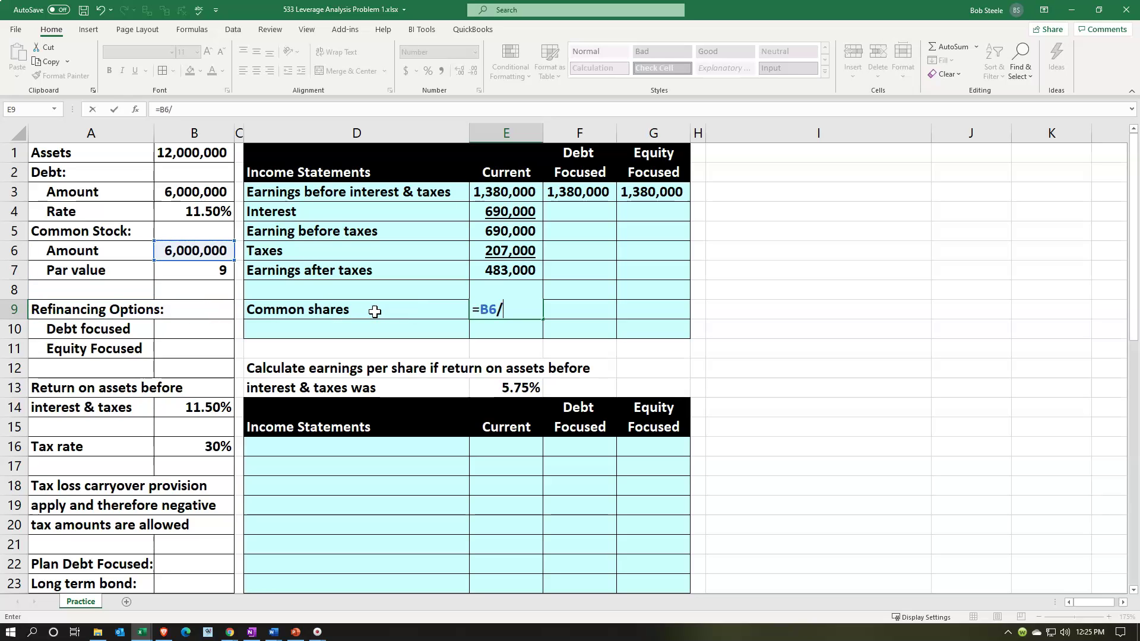
key("Left")
key("Left")
key("Left")
key("Up")
key("Up")
key("Return")
key("Up")
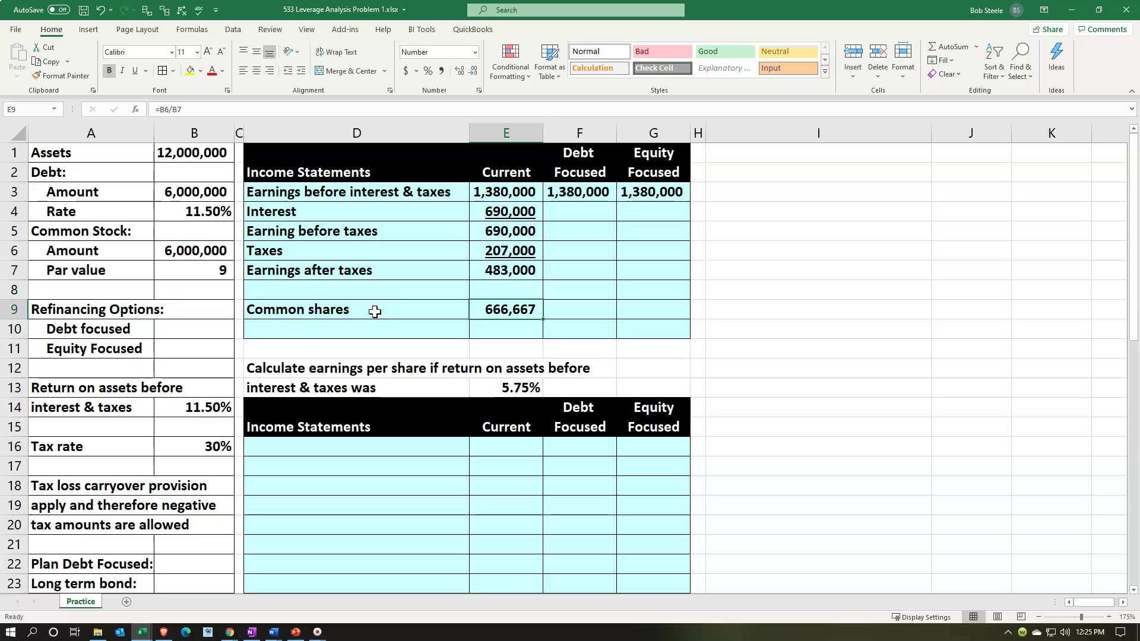
left_click(460, 72)
left_click(473, 73)
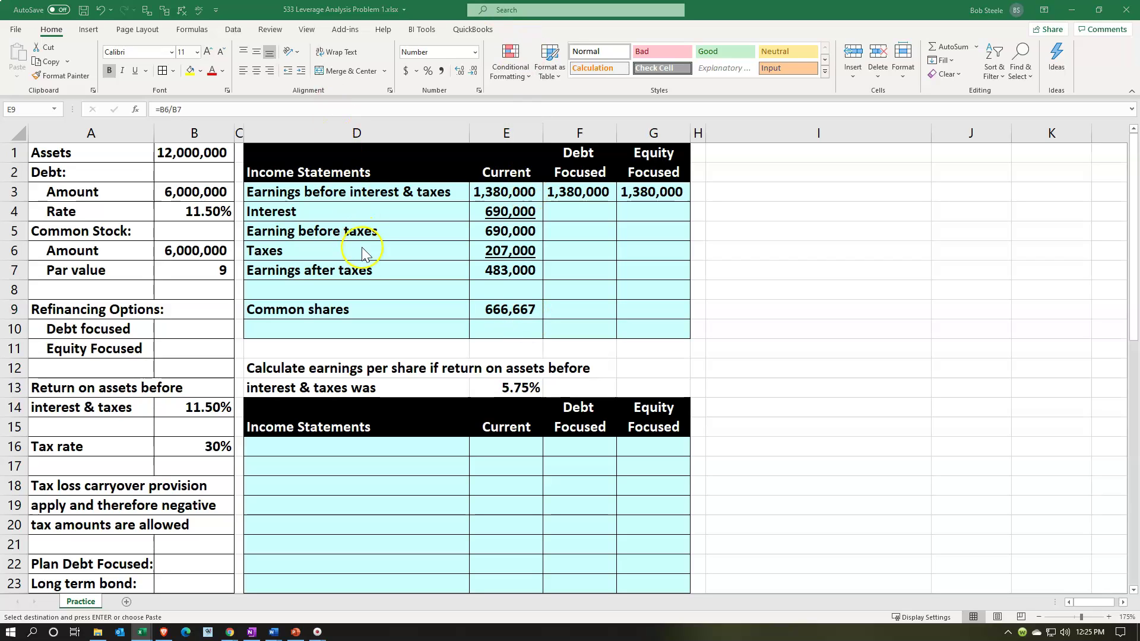
Step: Paste the label "Earnings per share (EPS)" into D10 below the common shares row
left_click(363, 326)
key("ctrl+v")
key("Right")
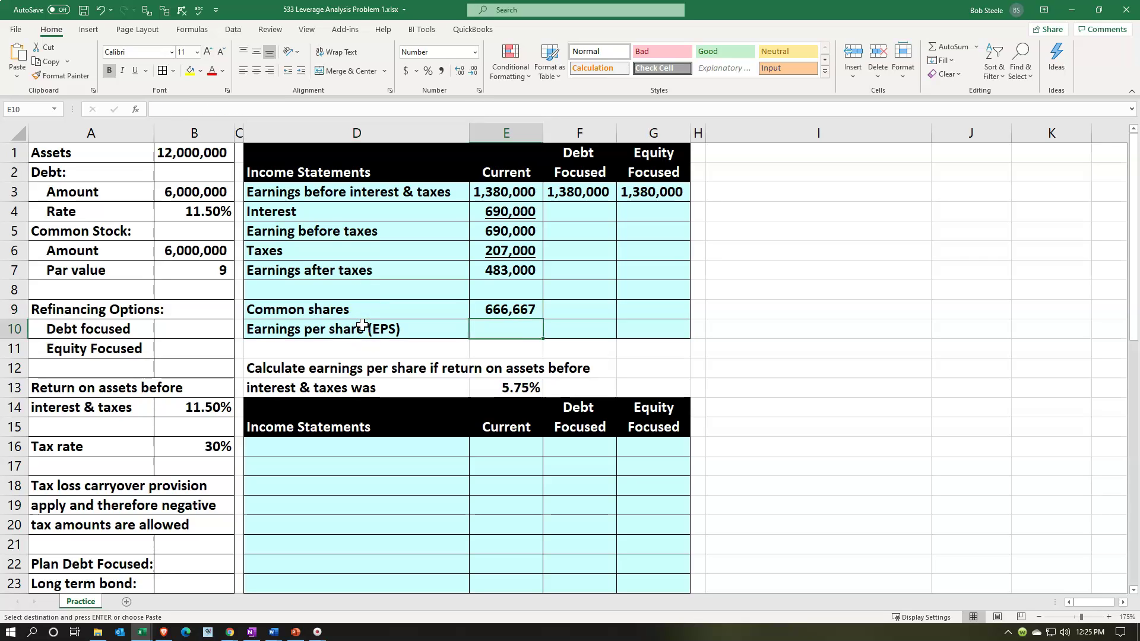
key("Up")
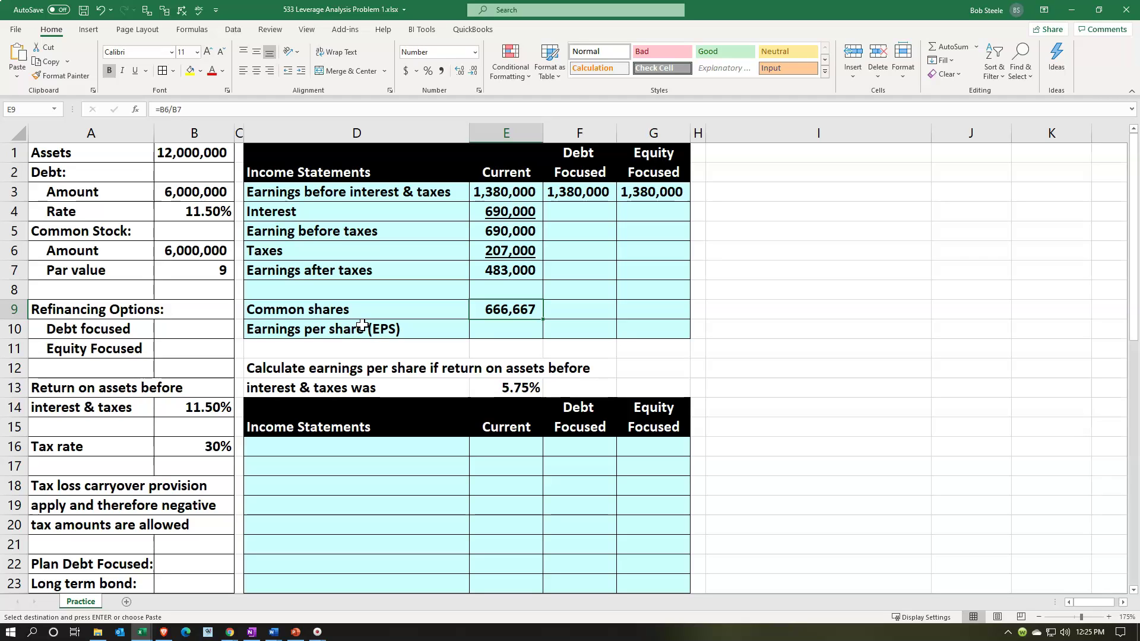
Step: Calculate current earnings per share in E10 as earnings after taxes divided by common shares, =E7/E9
left_click(496, 330)
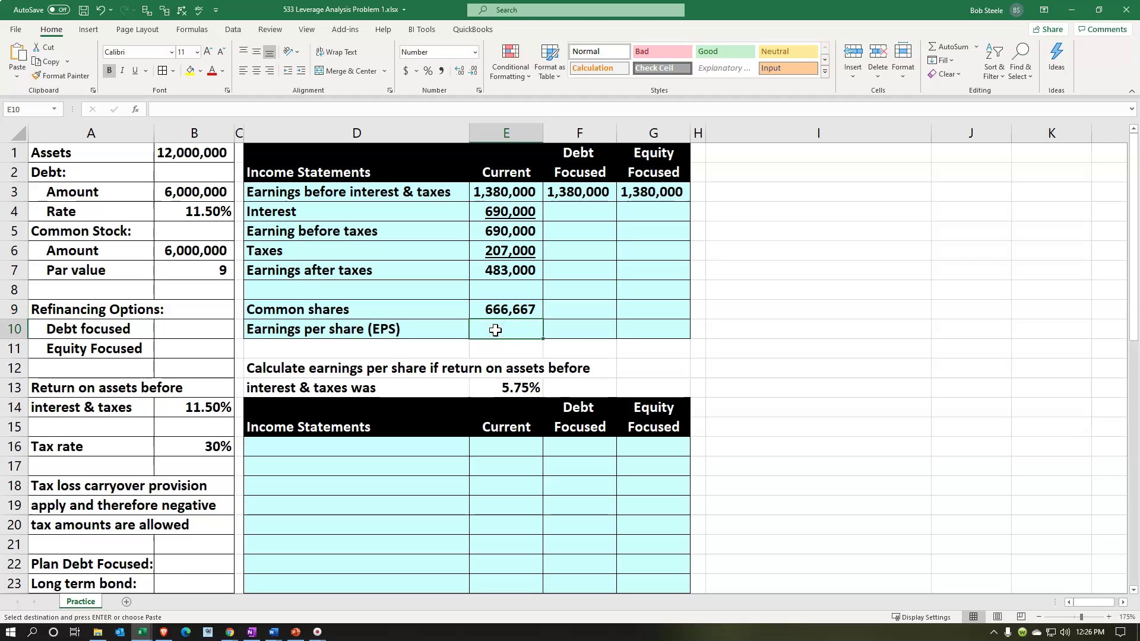
type("=")
key("Up")
key("Up")
key("Up")
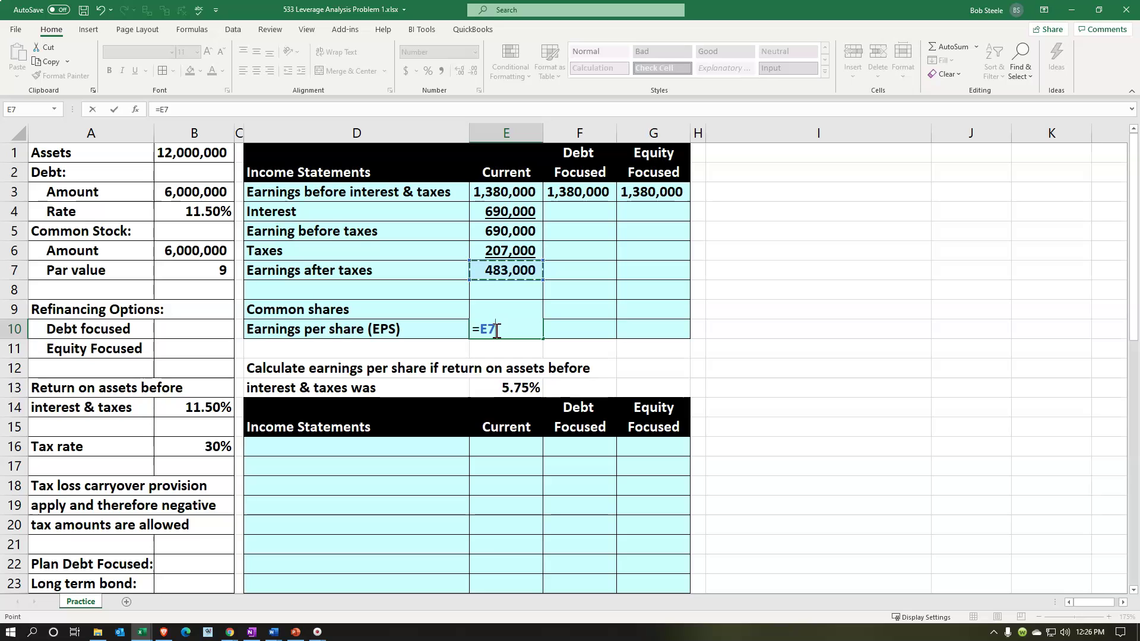
type("/")
key("Up")
key("ctrl+Return")
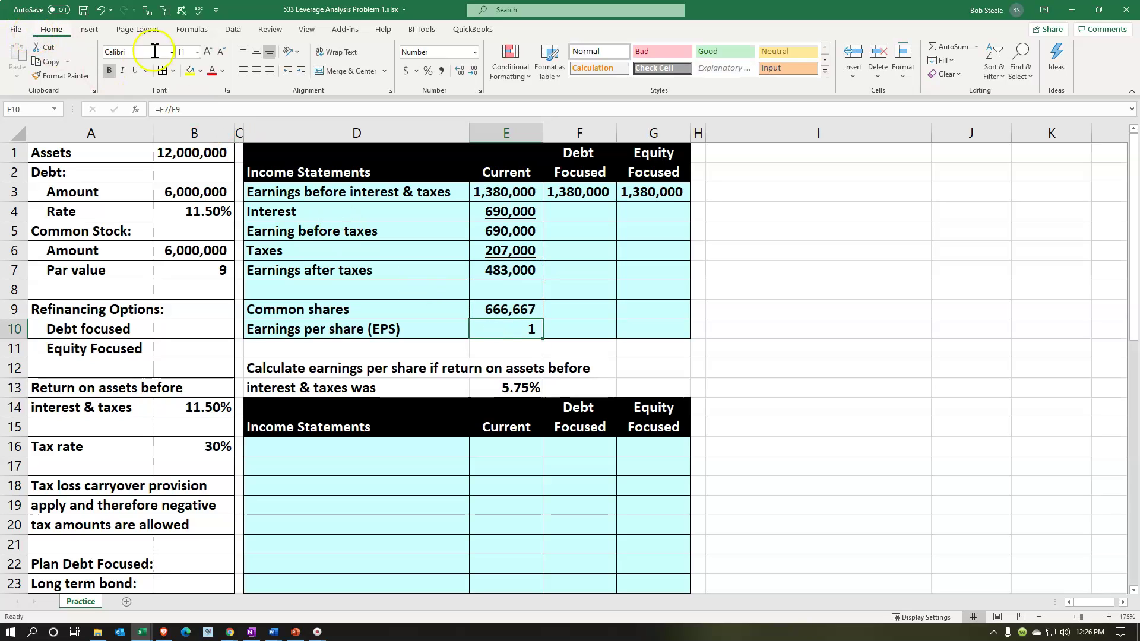
Step: Format the earnings per share in E10 to two decimal places
left_click(462, 73)
left_click(461, 72)
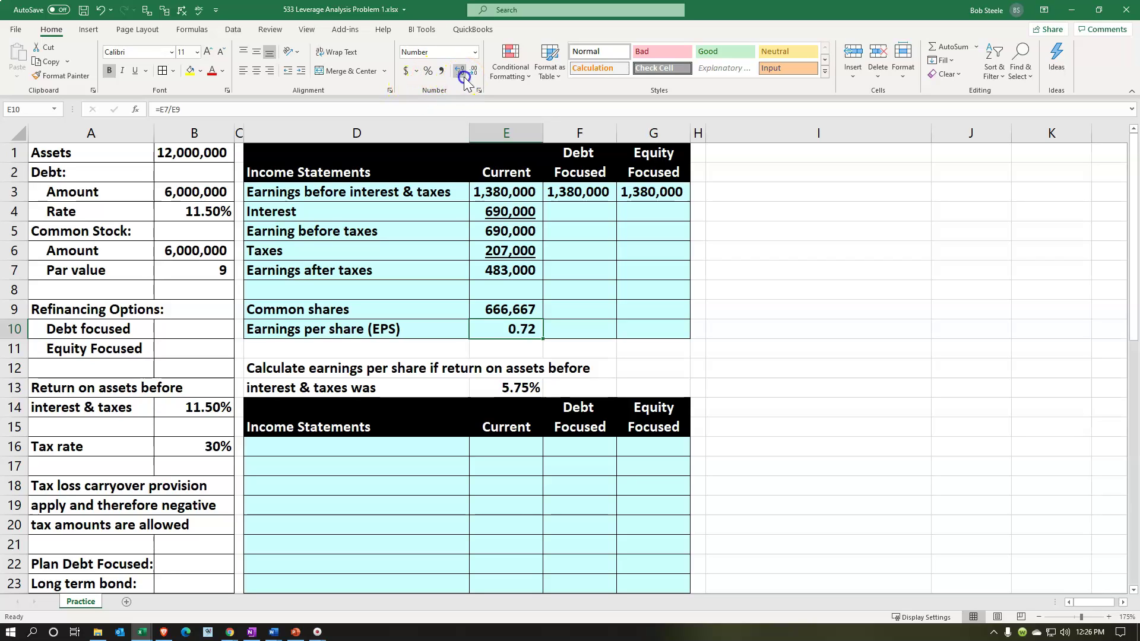
left_click(461, 73)
left_click(463, 74)
left_click(473, 74)
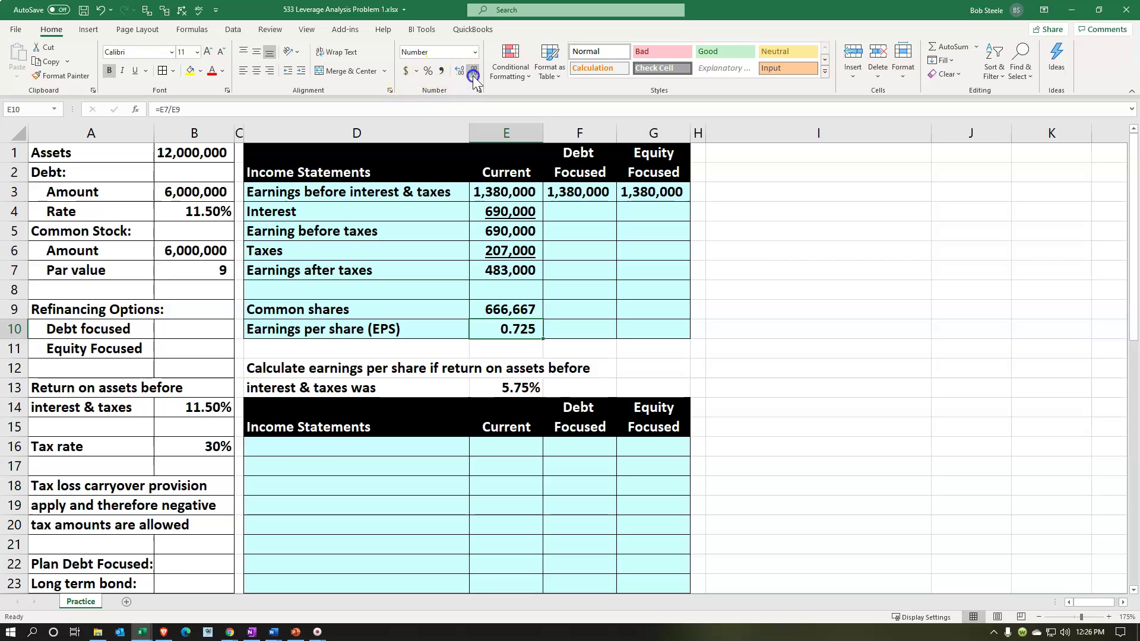
left_click(473, 73)
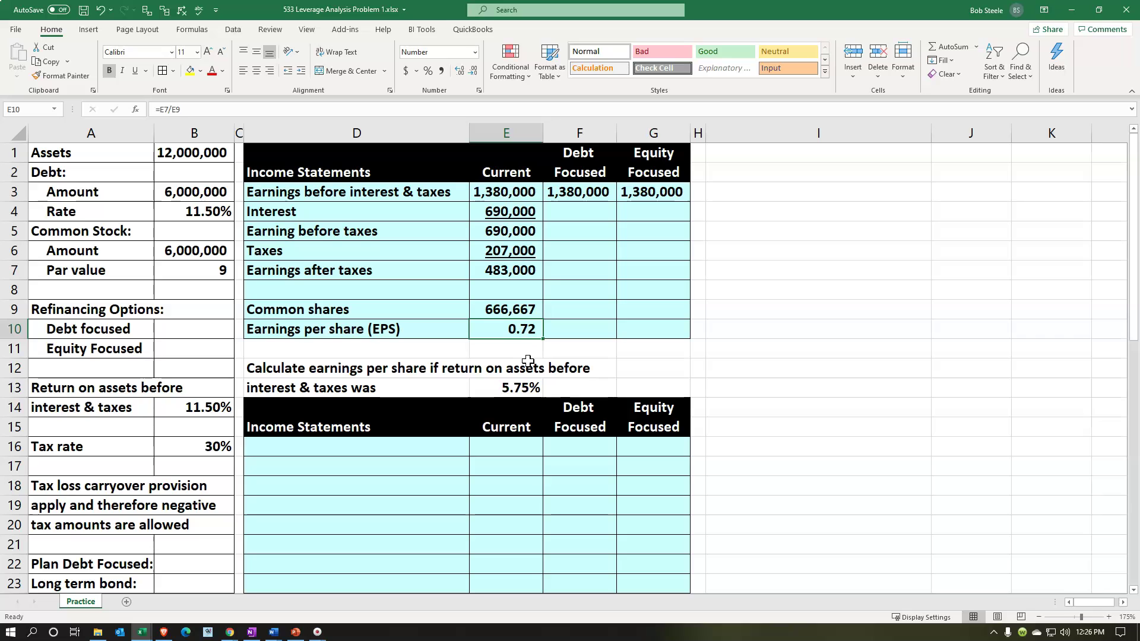
Step: Examine the return on assets in B14 and the debt-focused plan's bond rate in B25 against the current income statement
left_click(203, 408)
scroll(205, 407, "down", 2)
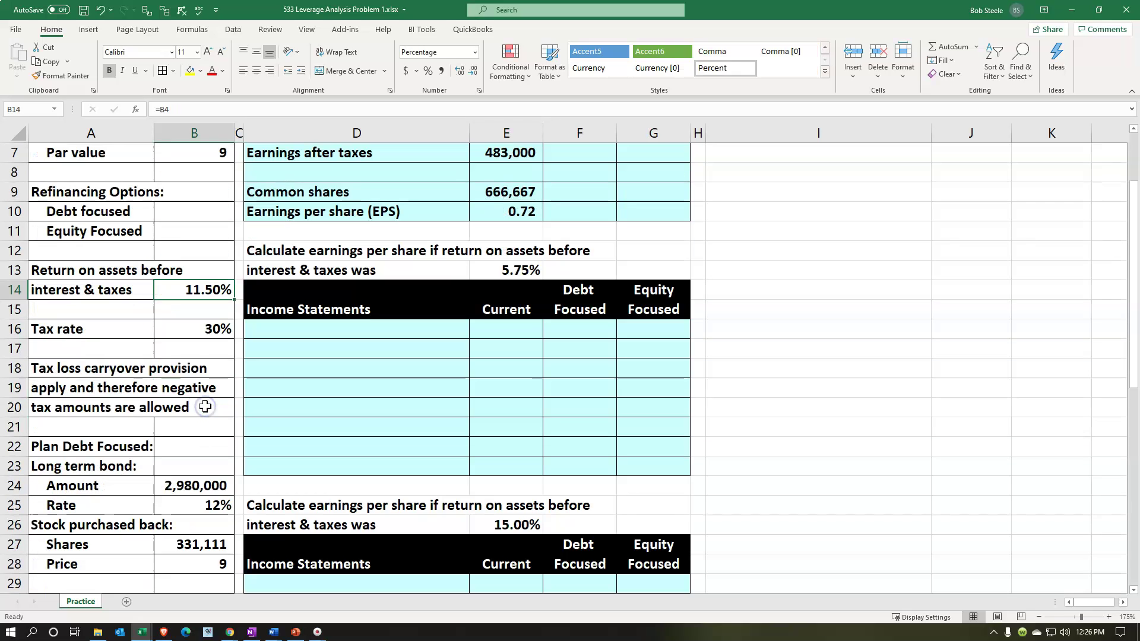
scroll(205, 407, "down", 1)
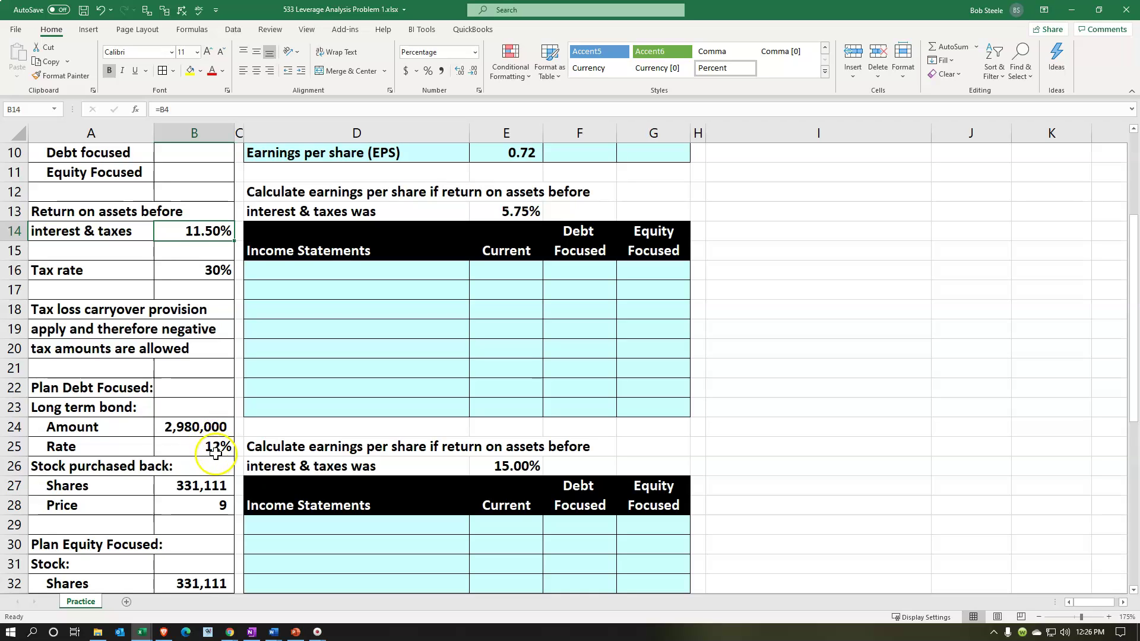
left_click(217, 450)
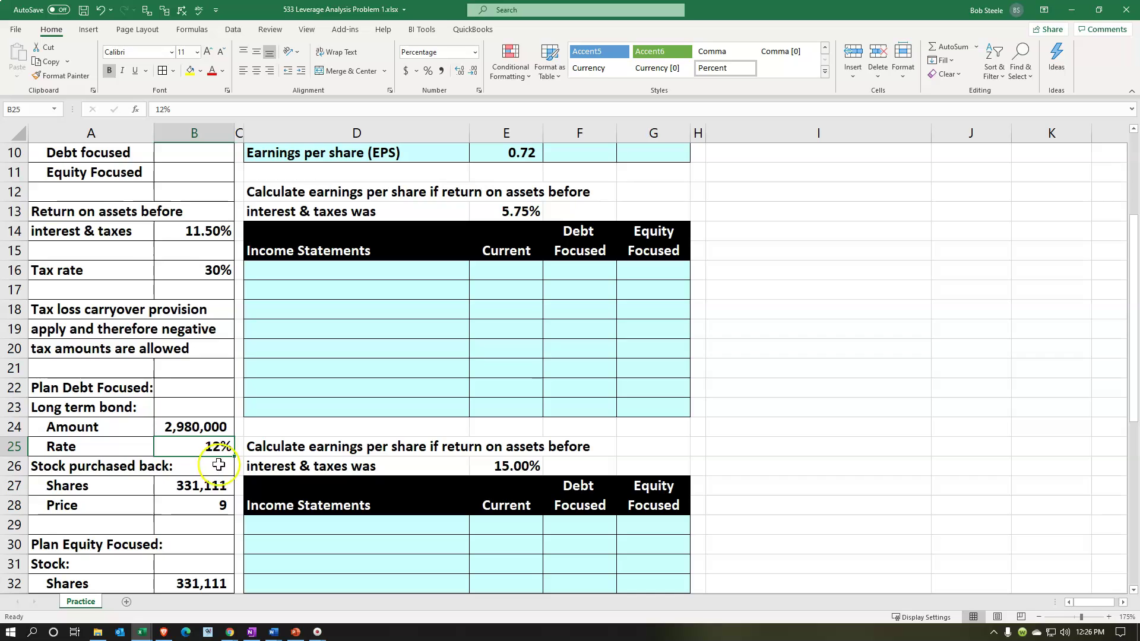
scroll(221, 475, "up", 1)
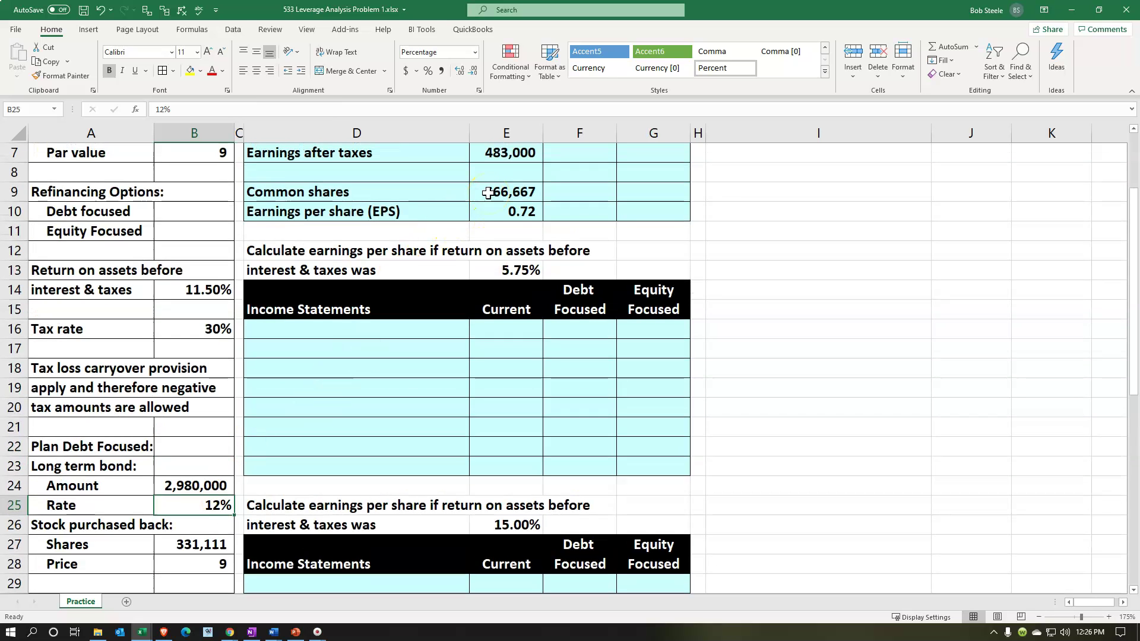
scroll(484, 287, "up", 2)
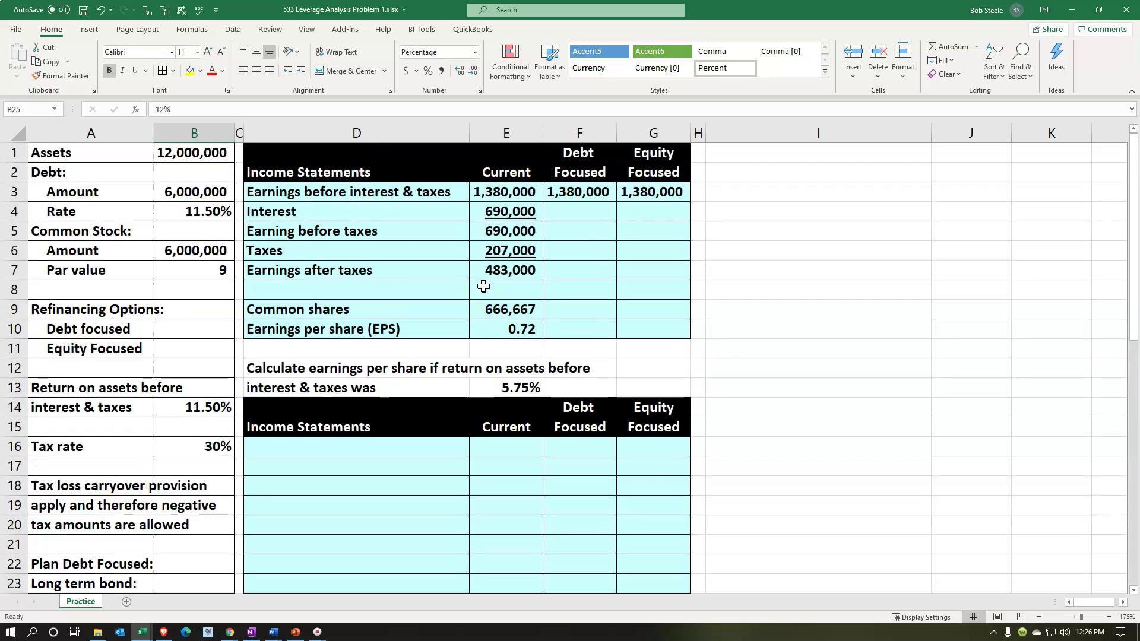
left_click(777, 159)
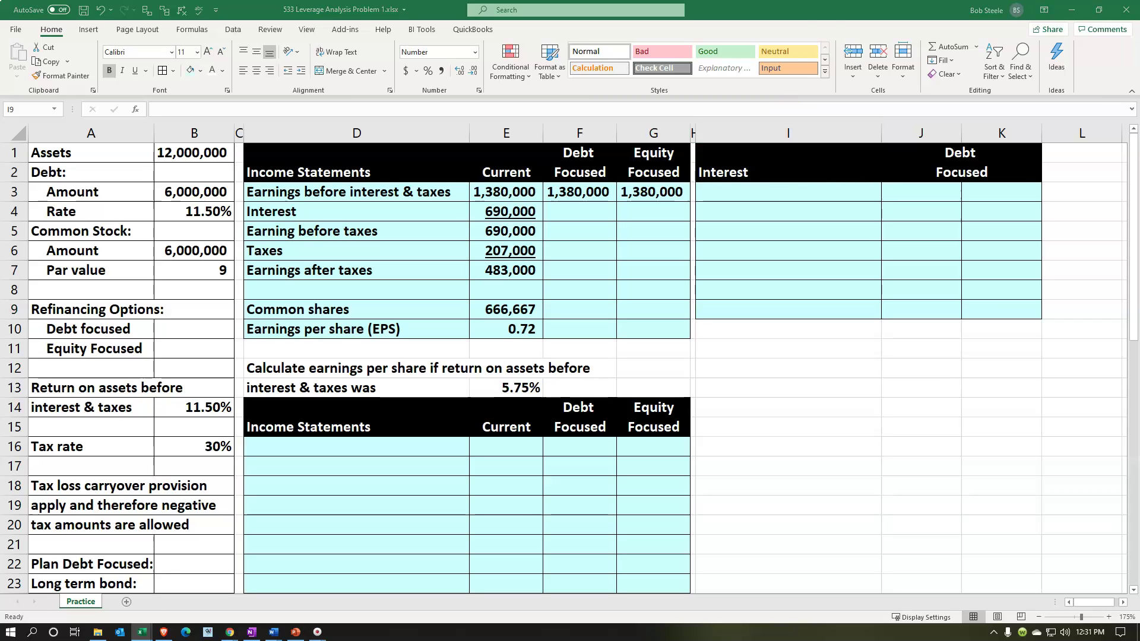
Step: Label I3 "Beginning debt" in the Interest table and link J3 to the original debt amount, =B3
left_click(792, 190)
type("Beginning debt")
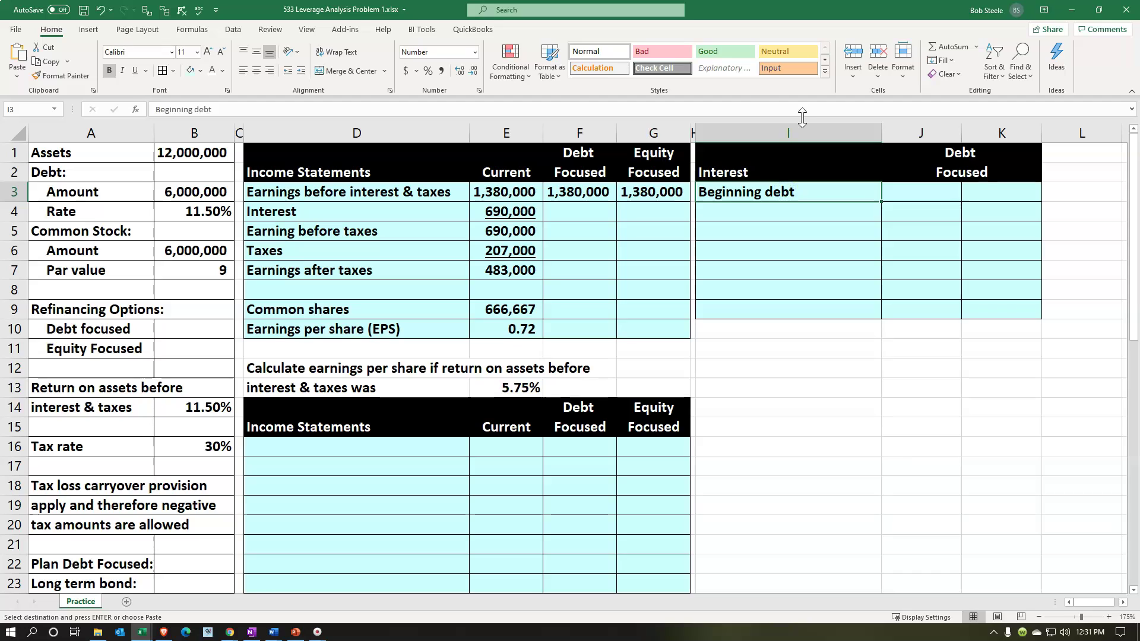
key("Right")
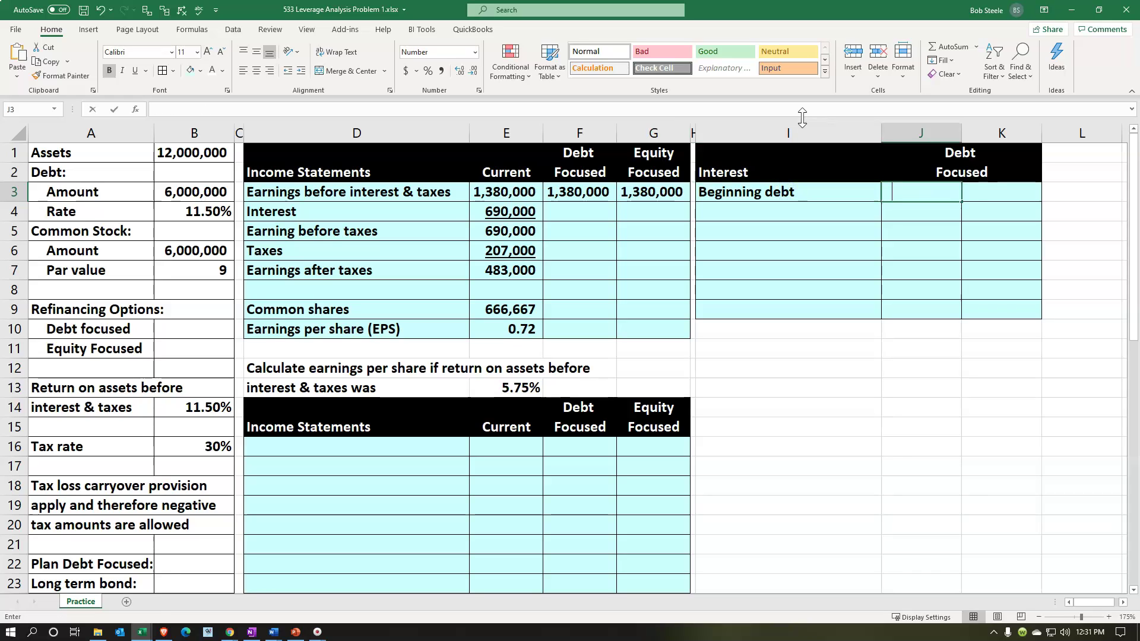
type("=")
key("Left")
key("Left")
key("Left")
key("Left")
key("Left")
key("Left")
key("Left")
key("Left")
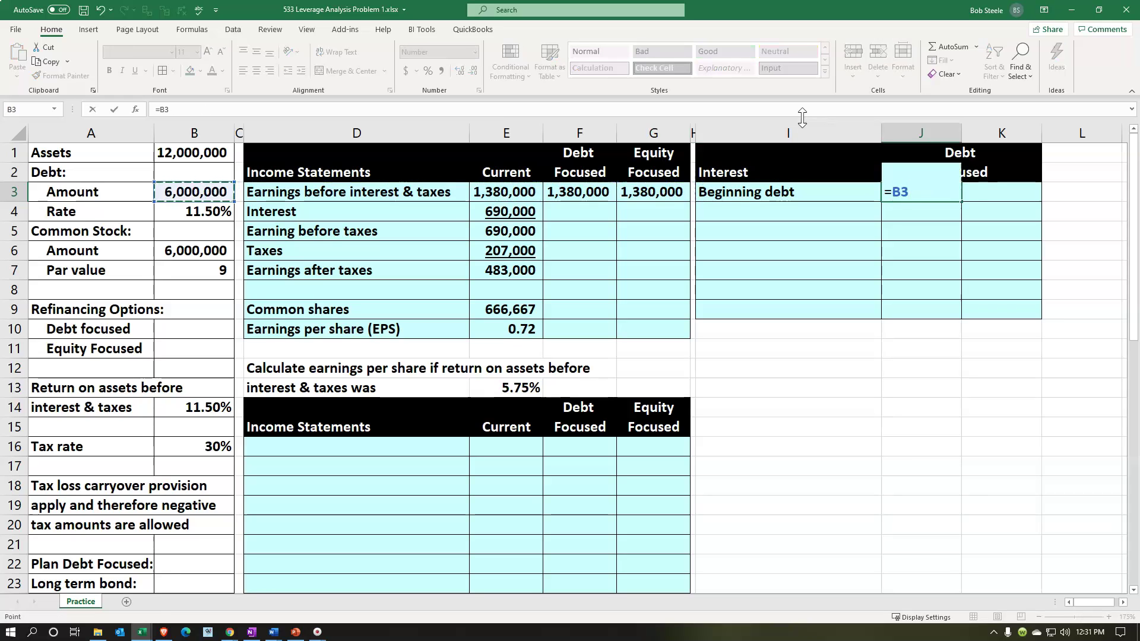
key("Return")
Step: Label I4 "Rate" and link J4 to the original debt's interest rate, =+B4
key("Left")
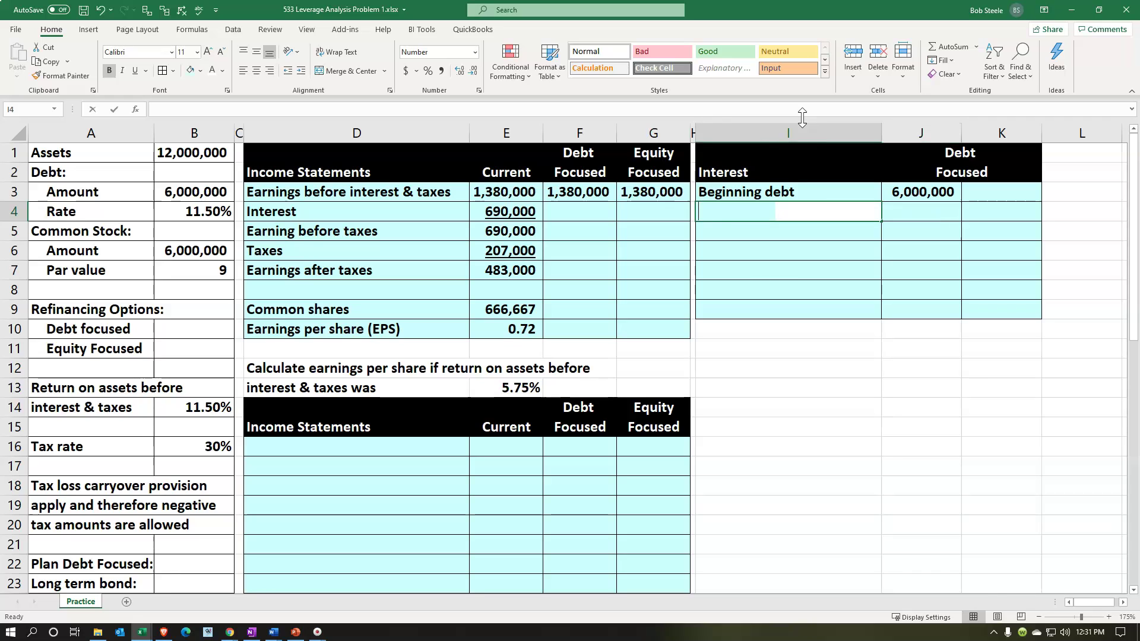
type("Rate")
key("Right")
type("+")
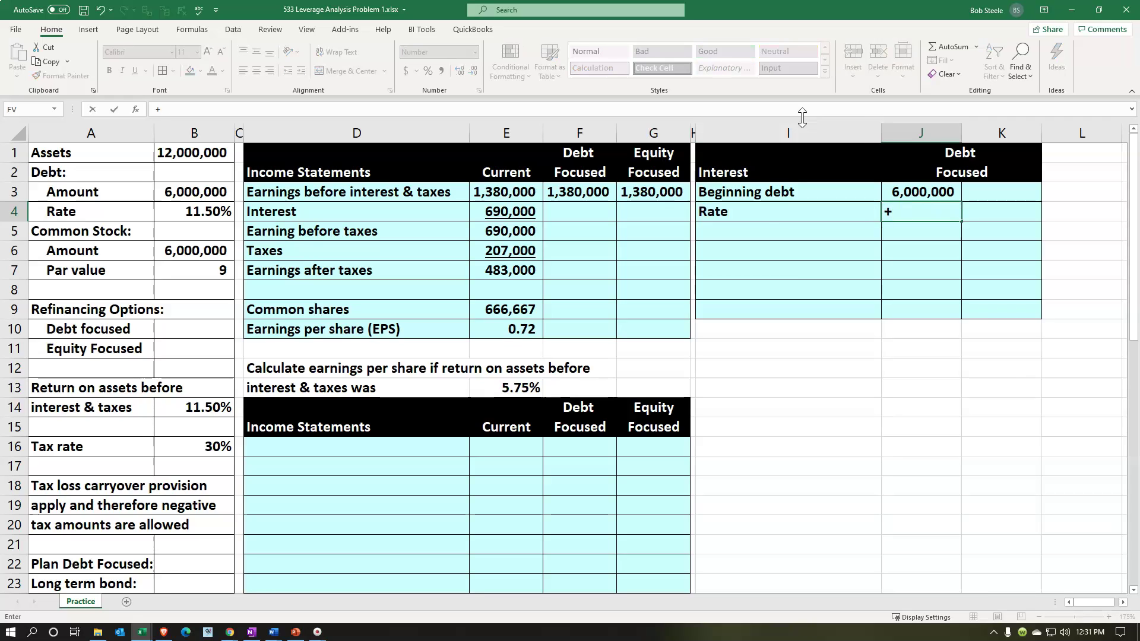
key("Left")
key("Left")
key("Left")
key("Left")
key("Left")
key("Left")
key("Left")
key("Left")
key("Return")
key("Left")
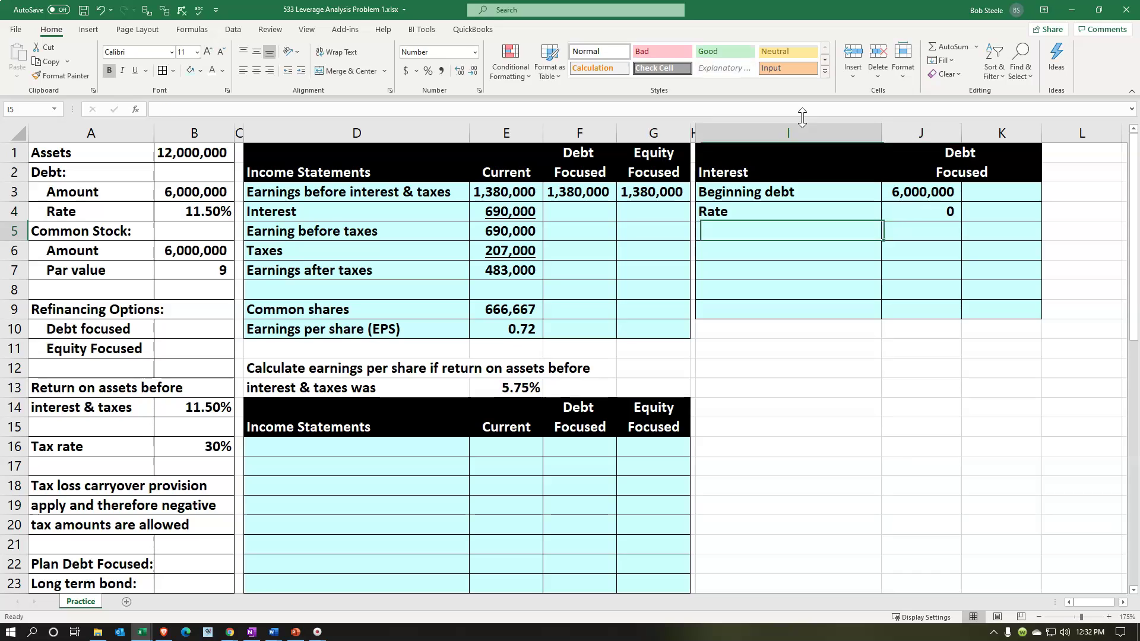
Step: Format the rate in J4 as a percentage with two decimal places and underline it
key("Up")
key("Right")
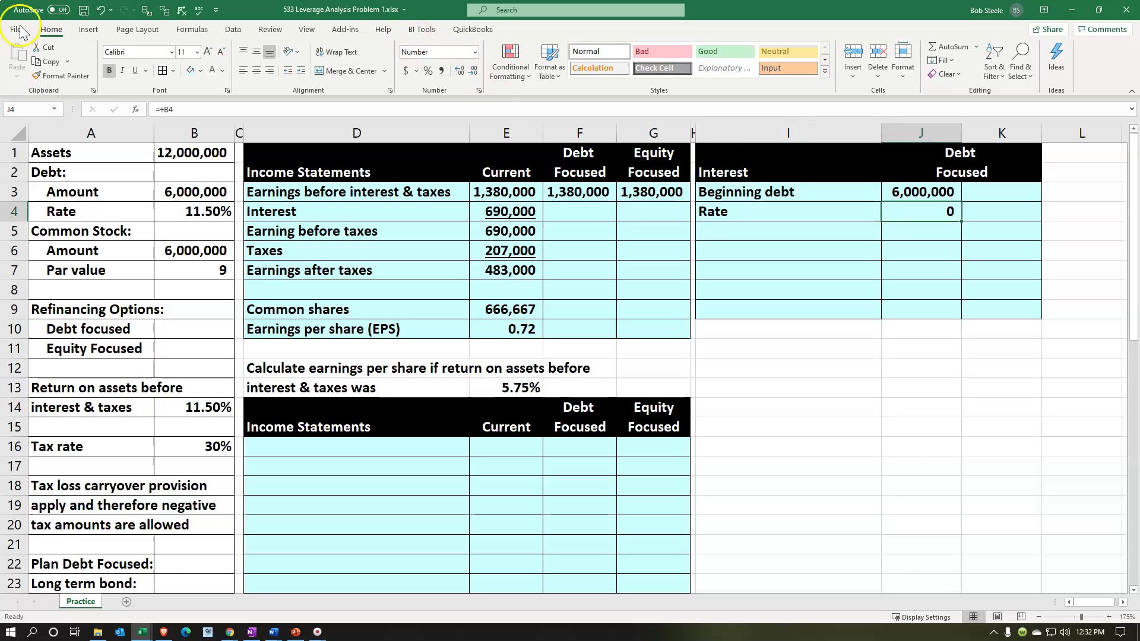
left_click(428, 70)
left_click(459, 71)
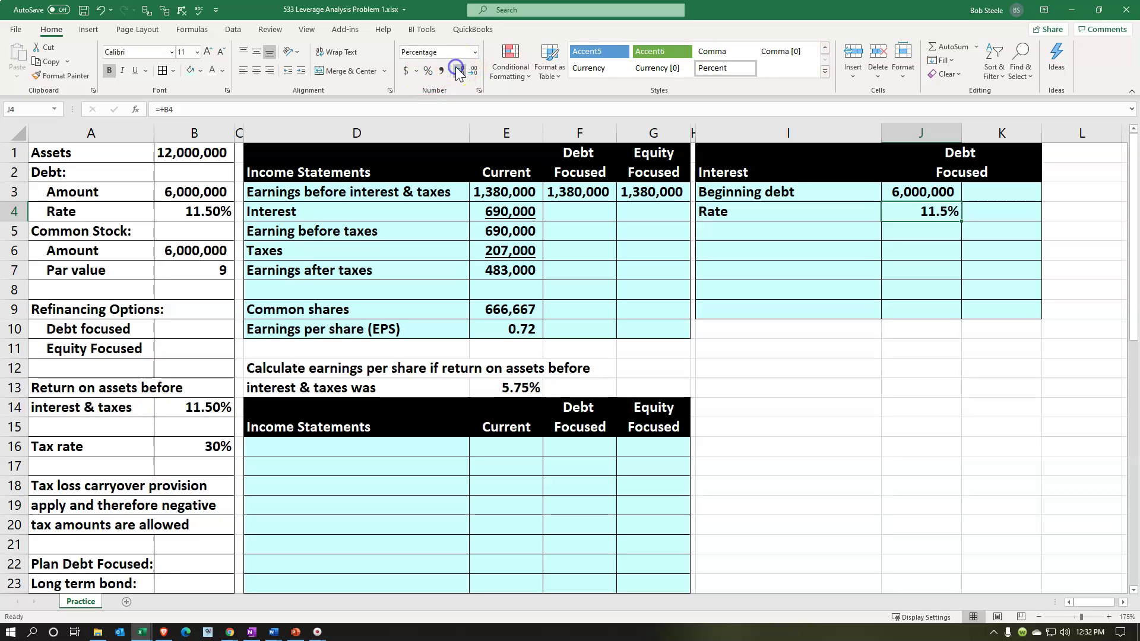
left_click(459, 71)
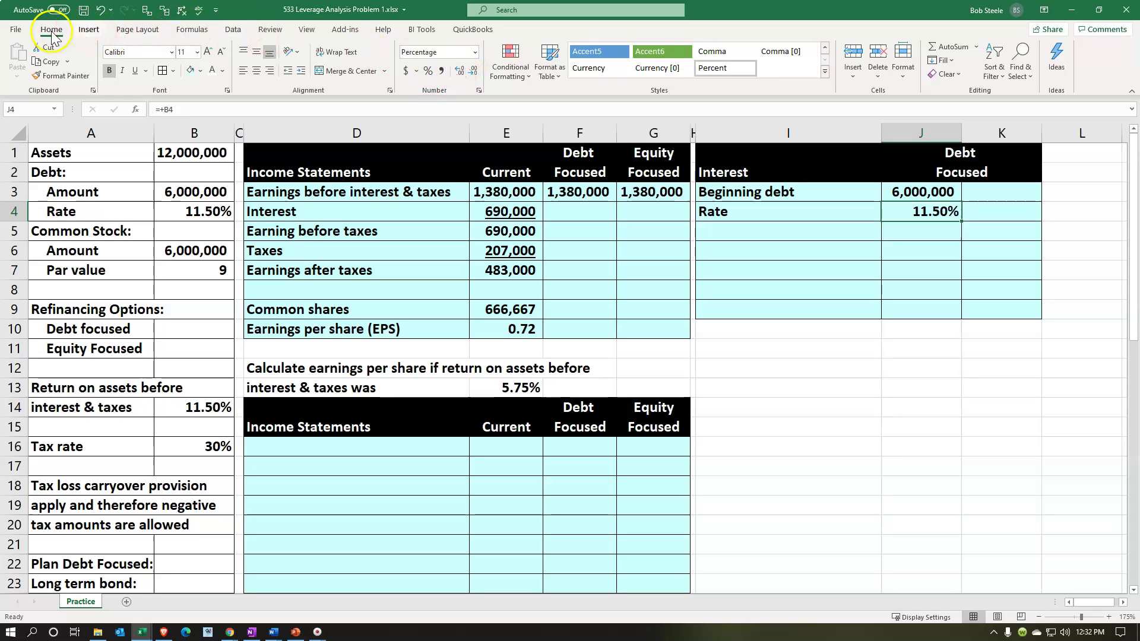
left_click(135, 70)
left_click(751, 238)
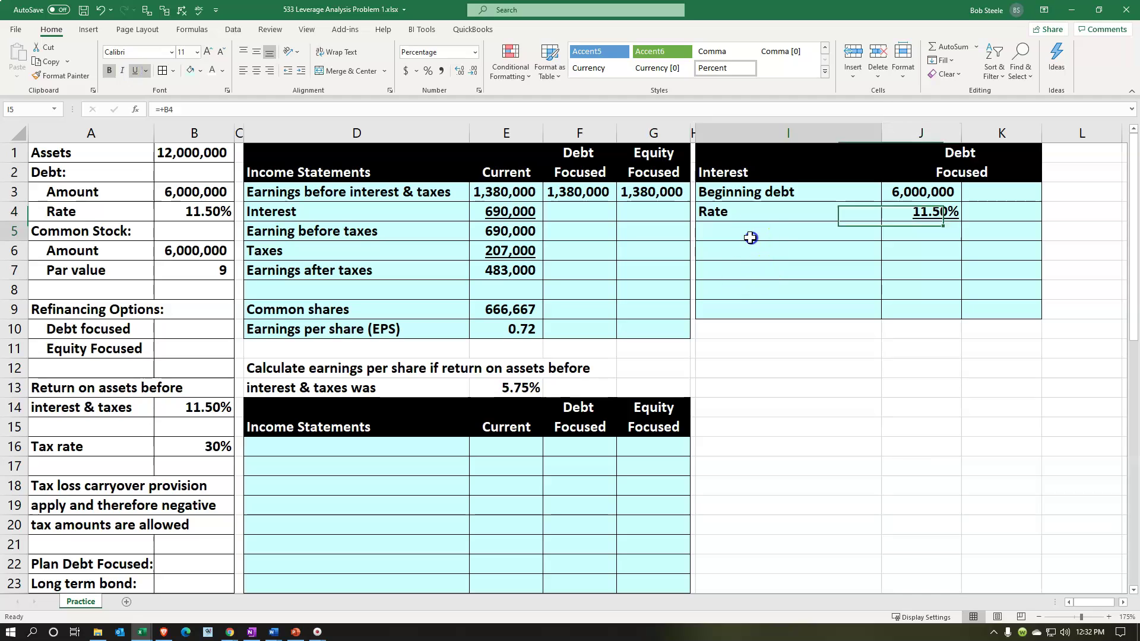
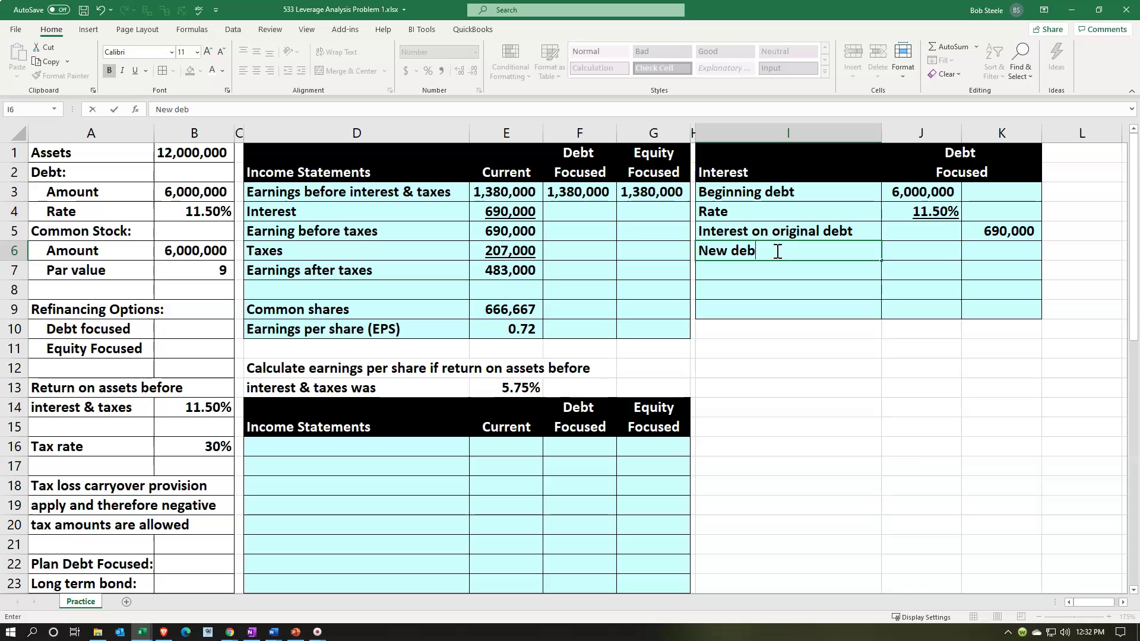
Step: Finish the label "New debt" in I6 and link J6 to the debt-focused plan's long-term bond amount in B24
type("t")
key("Tab")
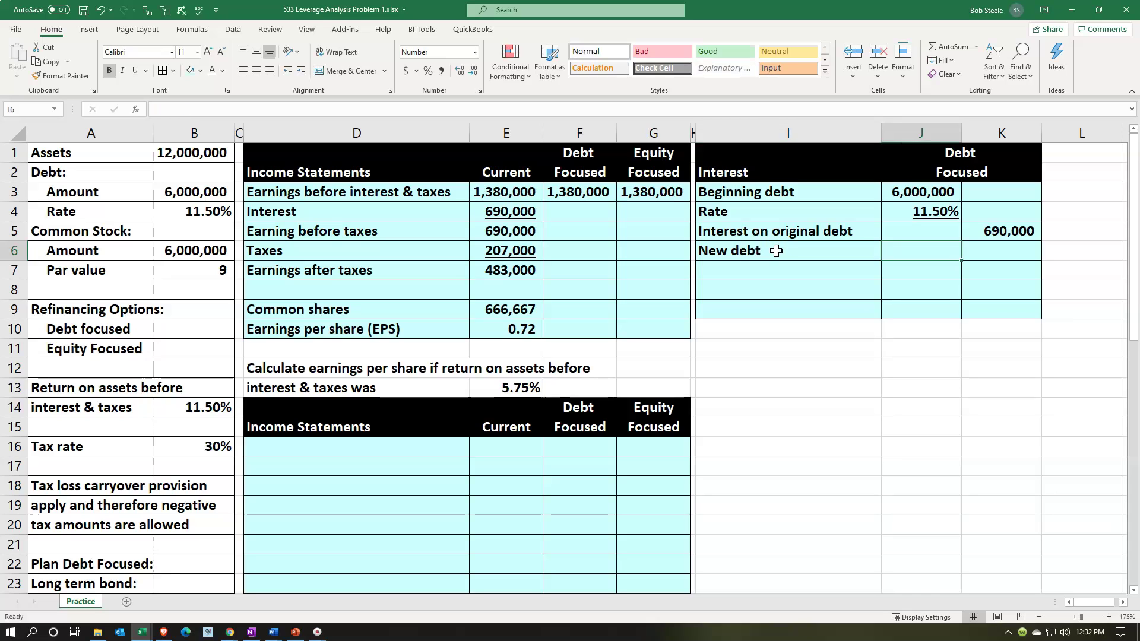
type("=")
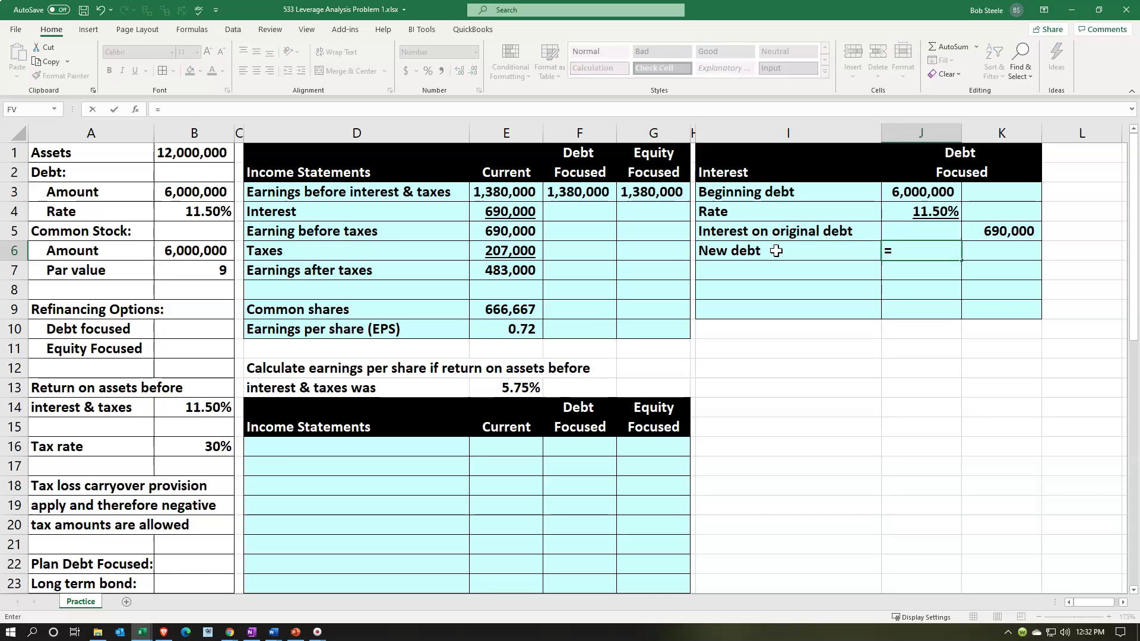
key("Left")
key("Left")
key("Down")
key("Down")
key("Down")
key("Down")
key("Down")
key("Down")
key("Down")
key("Down")
key("Down")
key("Down")
key("Down")
key("Down")
key("Down")
key("Down")
key("Down")
key("Down")
key("Down")
key("Down")
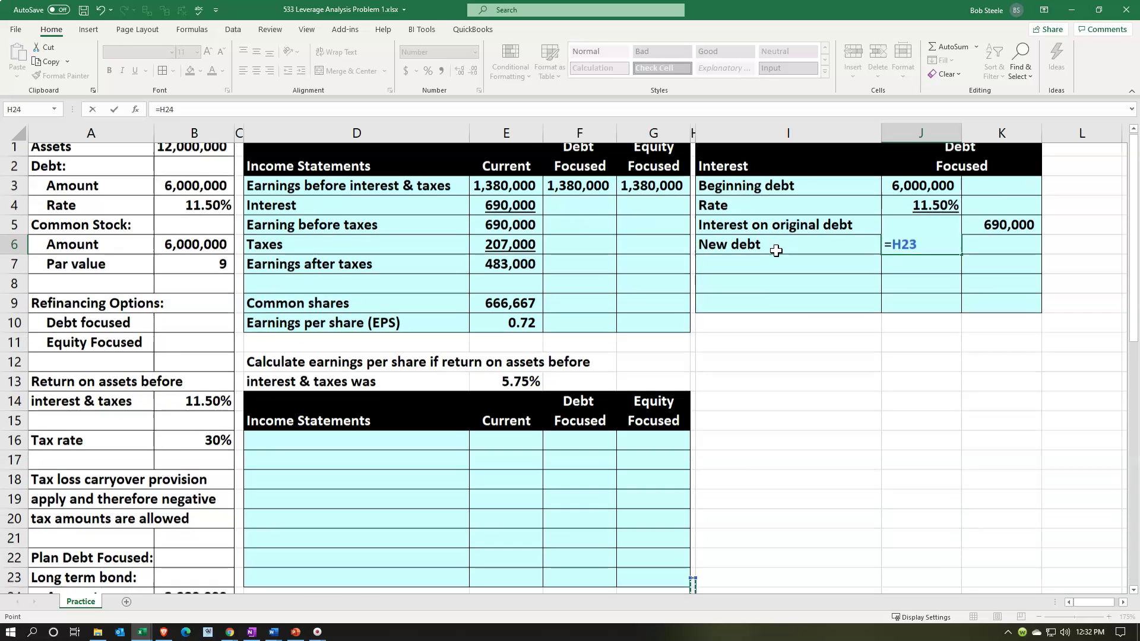
key("Down")
key("Down")
key("Down")
key("Left")
key("Left")
key("Left")
key("Left")
key("Left")
key("Up")
key("Up")
key("Up")
key("Up")
key("Left")
key("Down")
key("Return")
Step: Label I7 "Rate" in the Interest table and link J7 to the debt-focused plan's long-term bond rate, =B25
key("Left")
key("Up")
key("Up")
key("shift+Down")
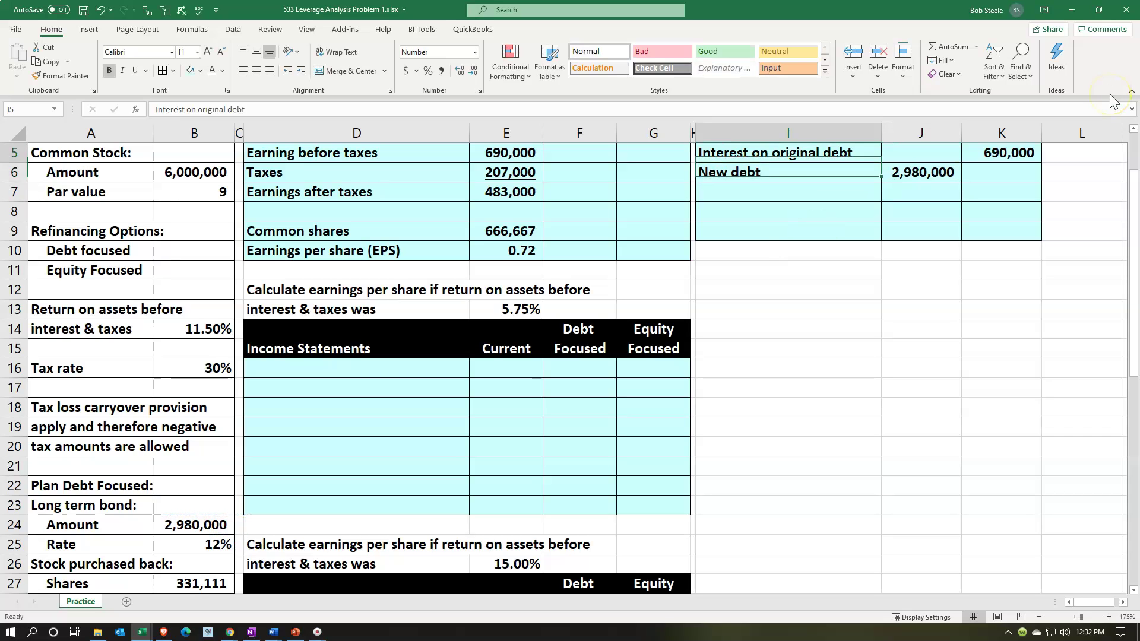
scroll(1112, 101, "up", 1)
key("Down")
key("Down")
type("Rate")
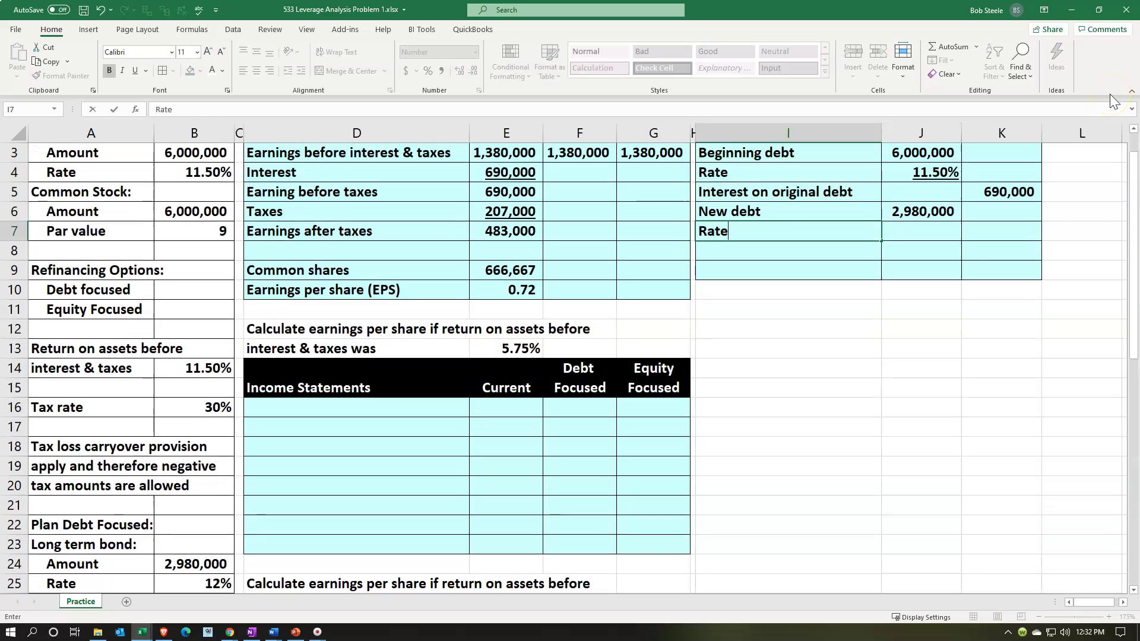
key("Tab")
type("=")
key("Down")
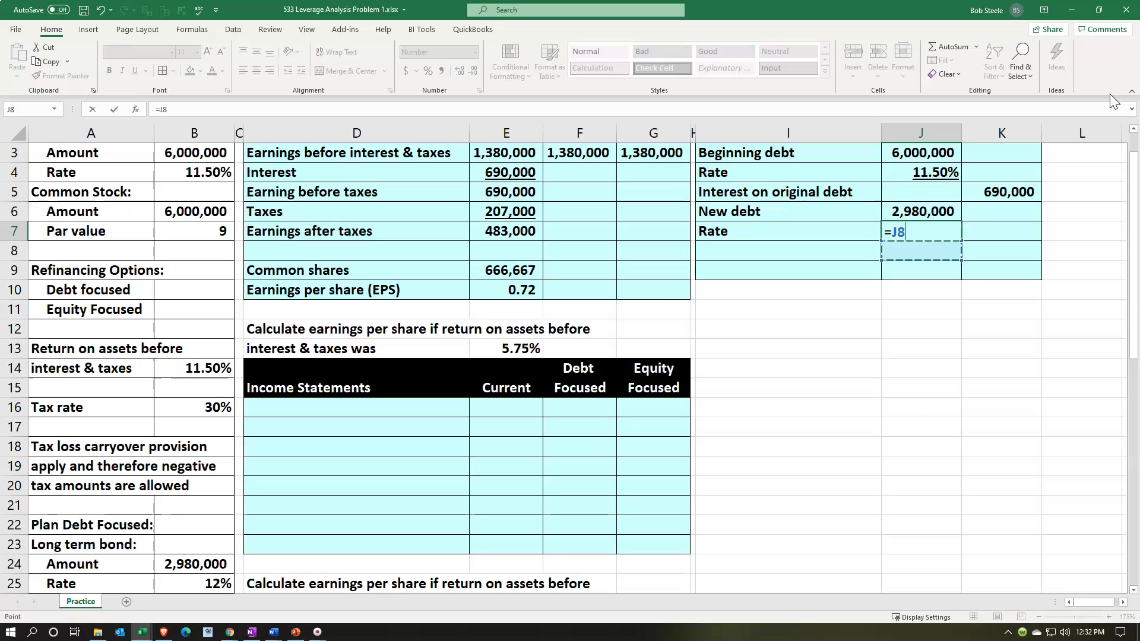
key("Down")
key("Down")
key("Down")
key("Down")
key("Down")
key("Down")
key("Down")
key("Down")
key("Down")
key("Down")
key("Down")
key("Down")
key("Down")
key("Down")
key("Down")
key("Down")
key("Down")
key("Left")
key("Left")
key("Left")
key("Left")
key("Left")
key("Left")
key("Left")
key("Left")
key("Return")
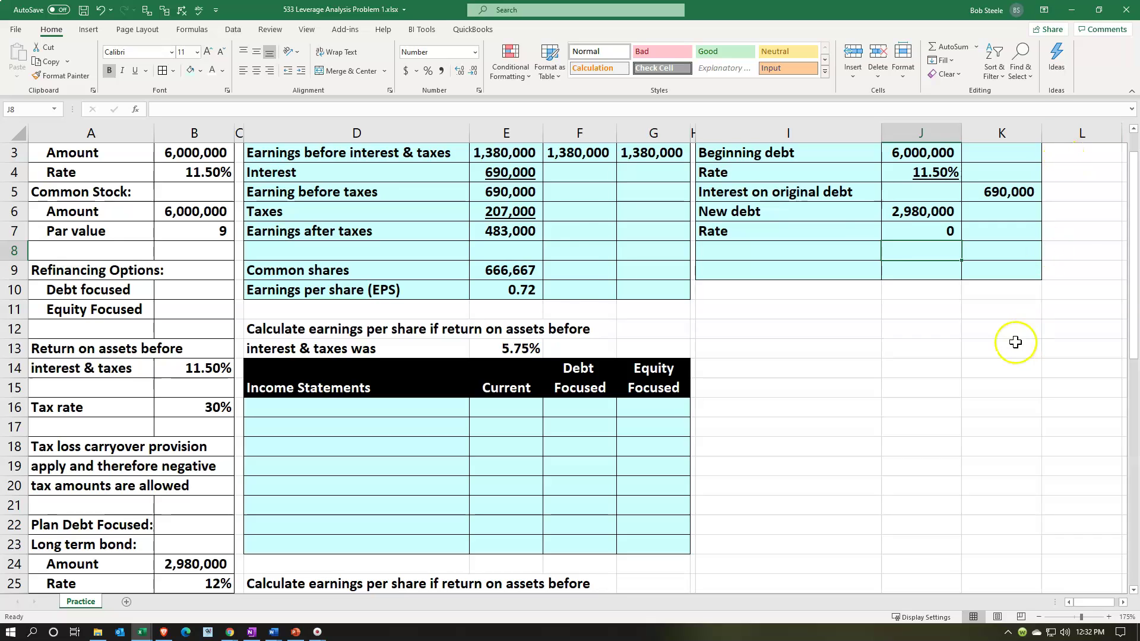
Step: Copy the underlined percentage format of the original debt rate in J4 onto the new debt rate in J7
scroll(1016, 343, "up", 1)
left_click(923, 211)
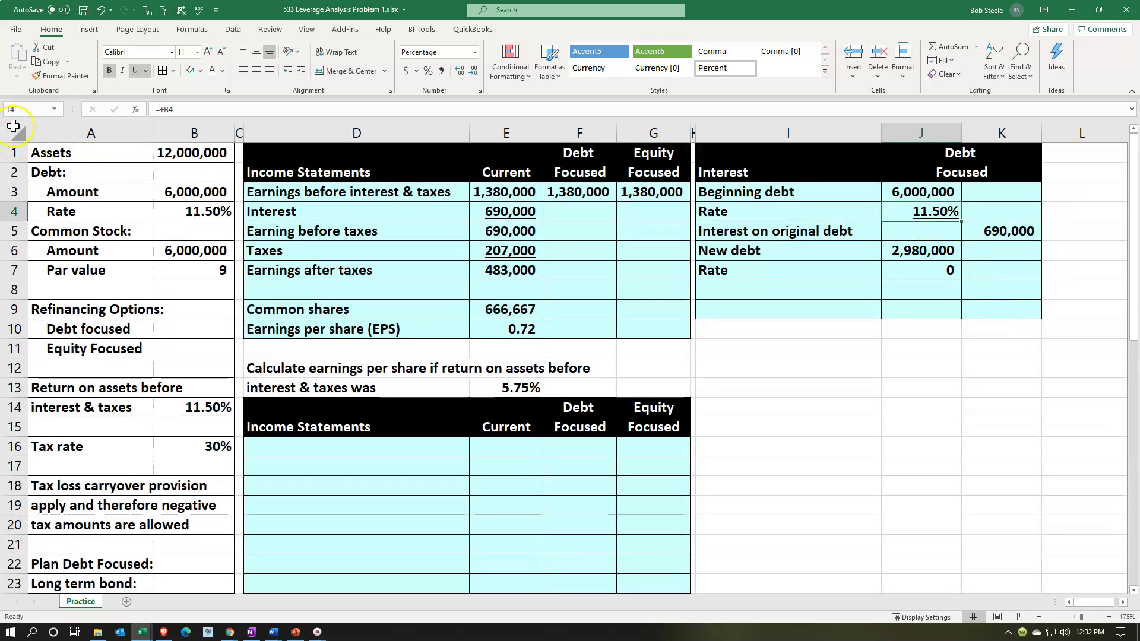
left_click(49, 79)
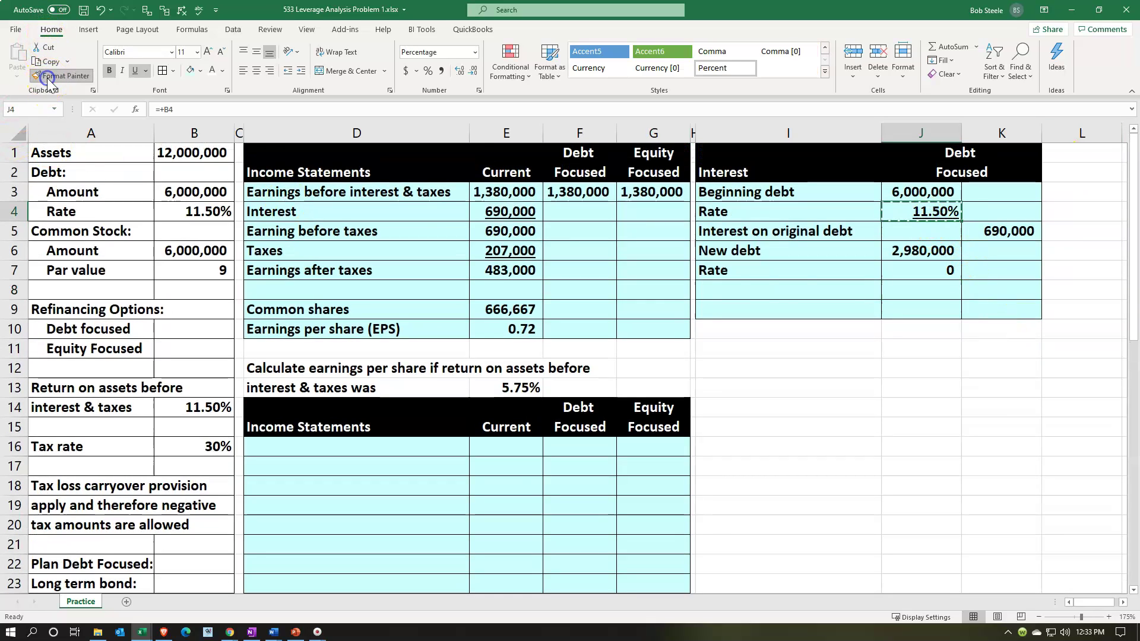
left_click(906, 272)
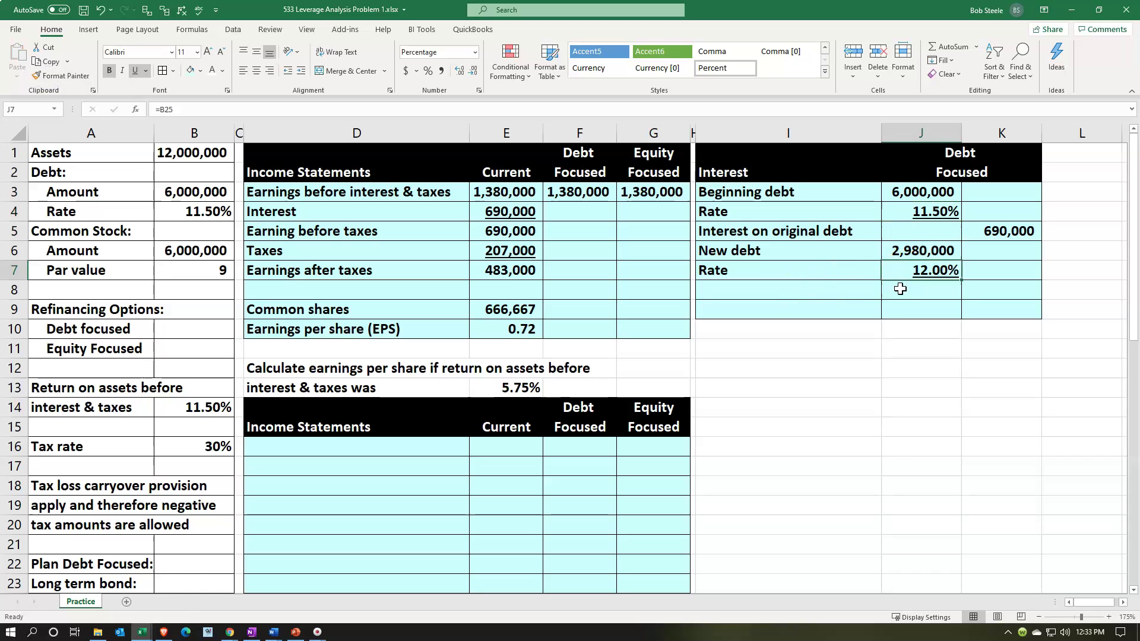
Step: Label I8 "Interest on new debt" and calculate it in K8 as new debt times its rate, =J6*J7
left_click(786, 295)
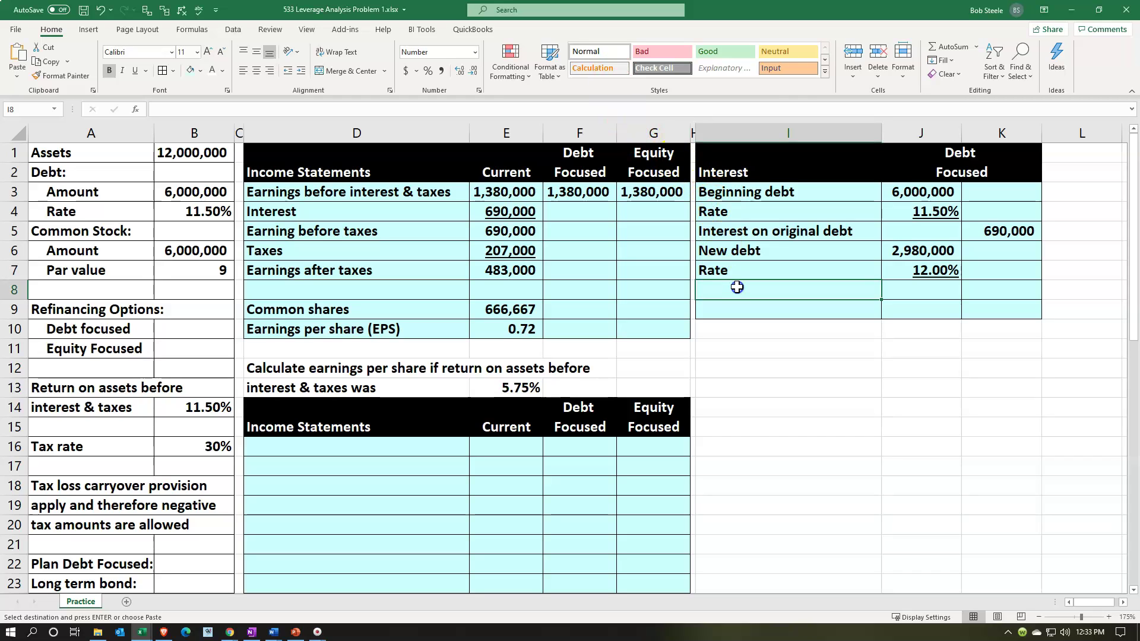
type("Interest on new debt")
key("Right")
key("Right")
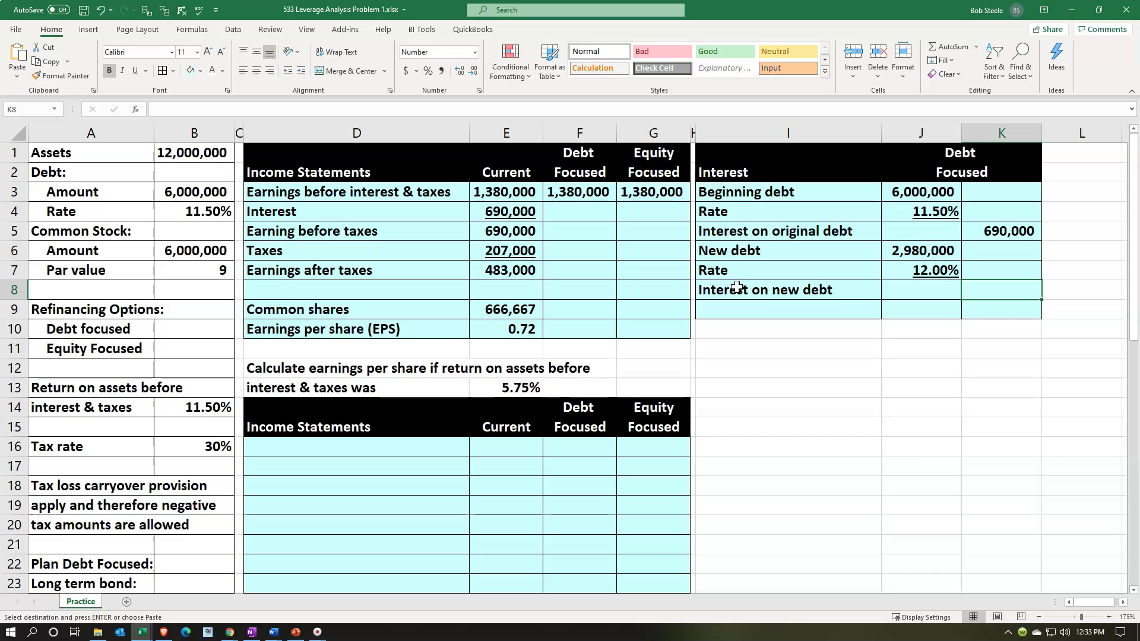
type("=")
key("Left")
key("Up")
key("Up")
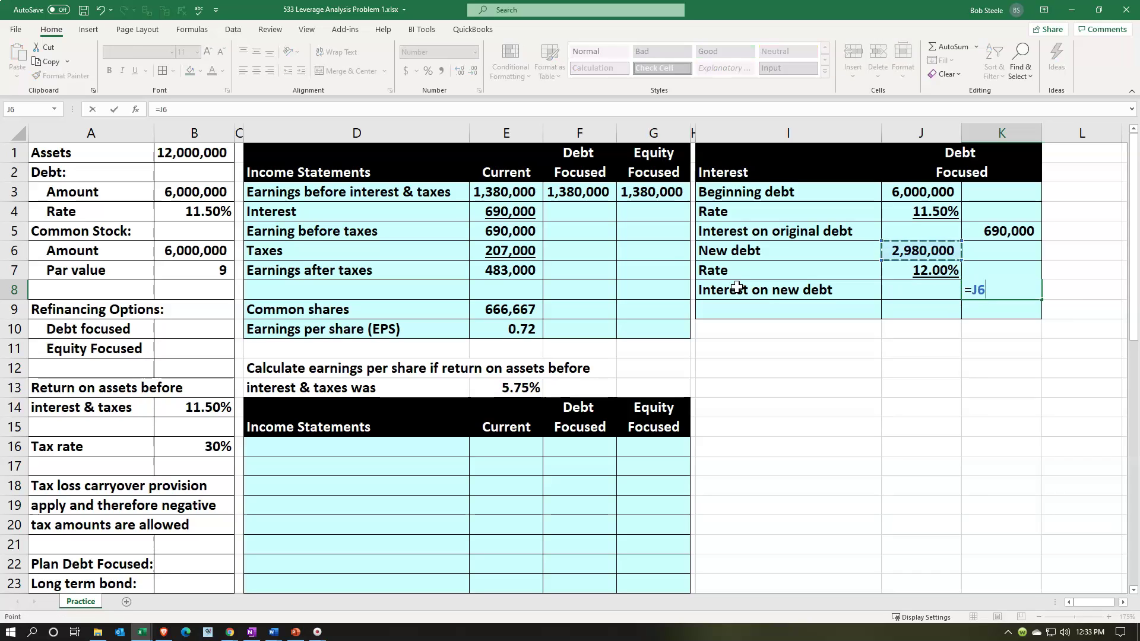
type("*")
key("Left")
key("Up")
key("Return")
Step: Label I9 "Total interest" and use SUM in K9 to add the interest on the original and new debt
key("Left")
key("Left")
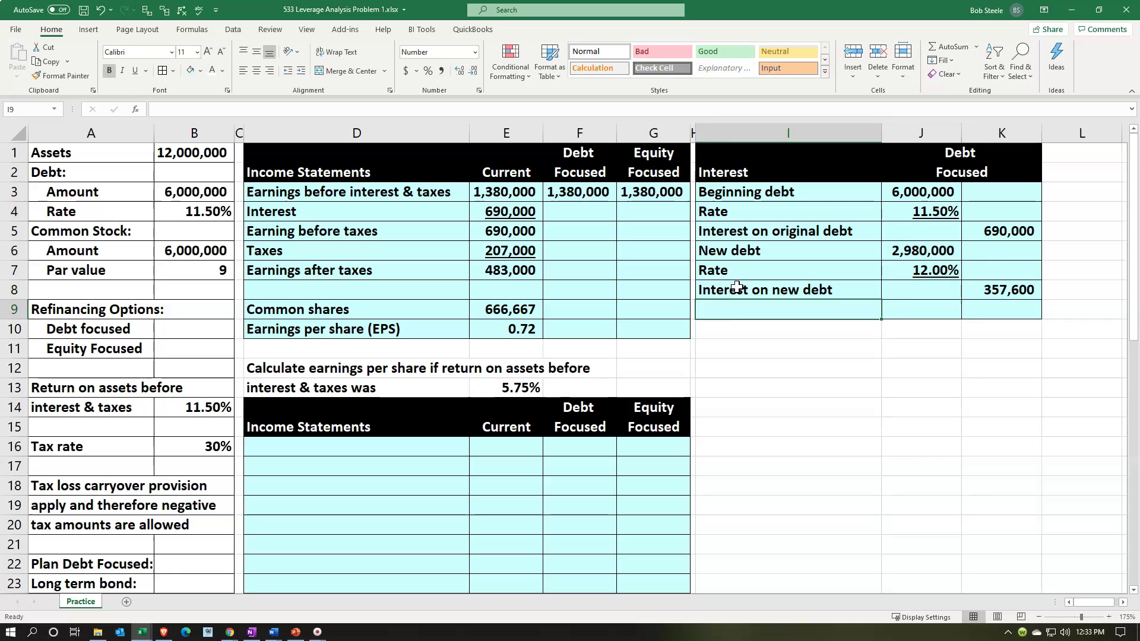
type("Total int")
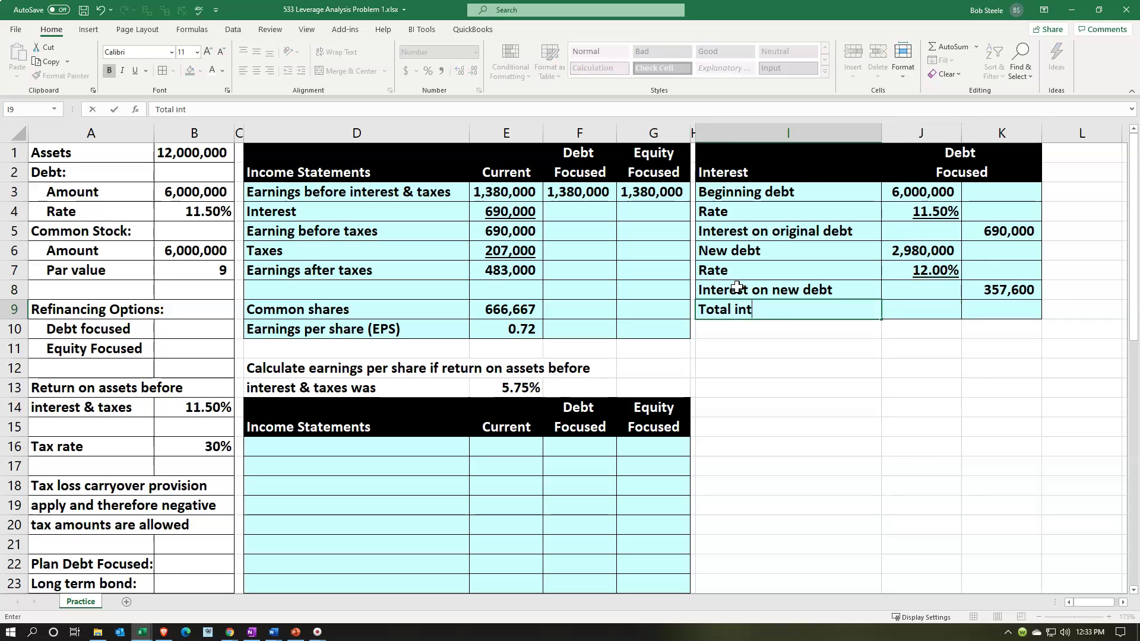
key("Right")
key("Right")
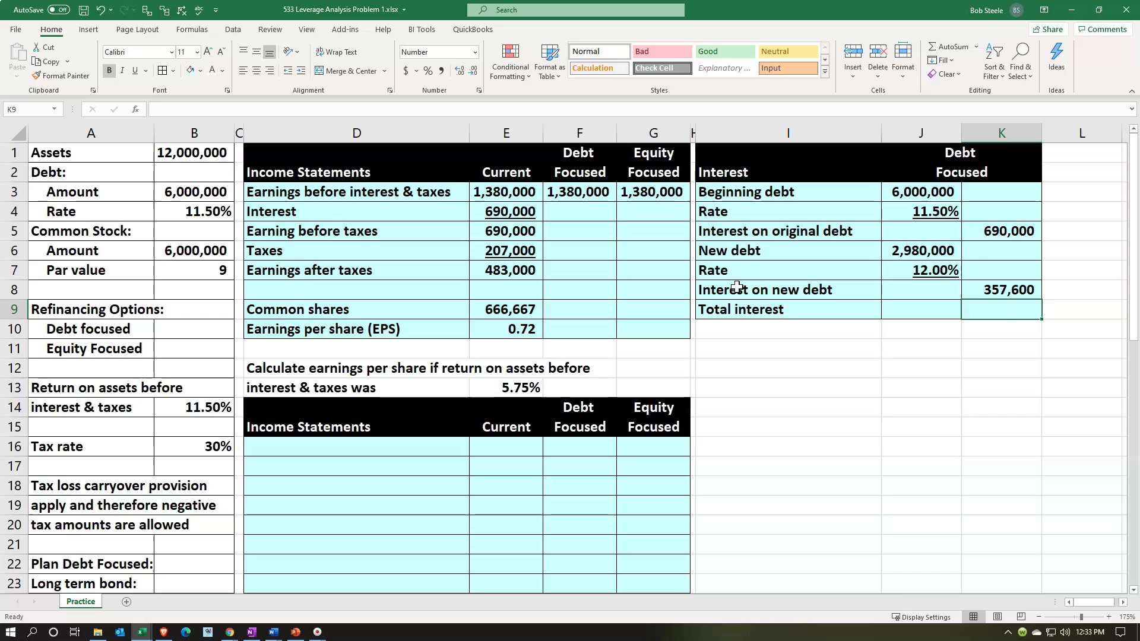
type("=sum(")
key("Up")
key("shift+Up")
key("shift+Up")
key("shift+Up")
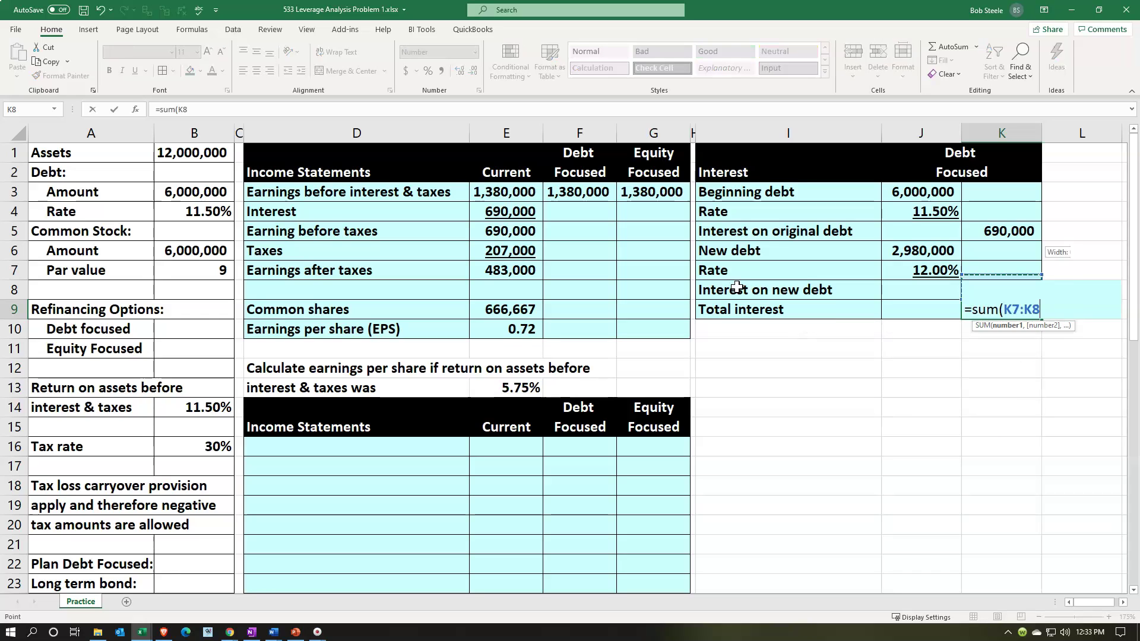
key("Return")
Step: Underline the interest on new debt amount in K8
left_click(737, 288)
key("Right")
key("Right")
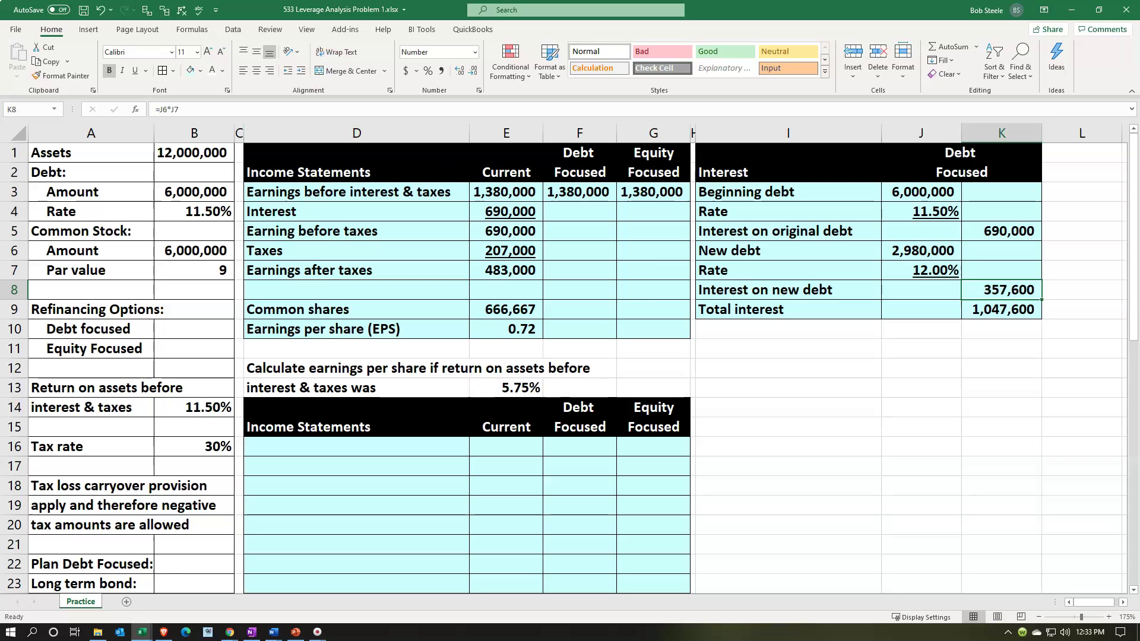
left_click(135, 71)
Step: Link the debt-focused interest in F4 to the total interest, =K9, and underline it
left_click(577, 268)
left_click(556, 212)
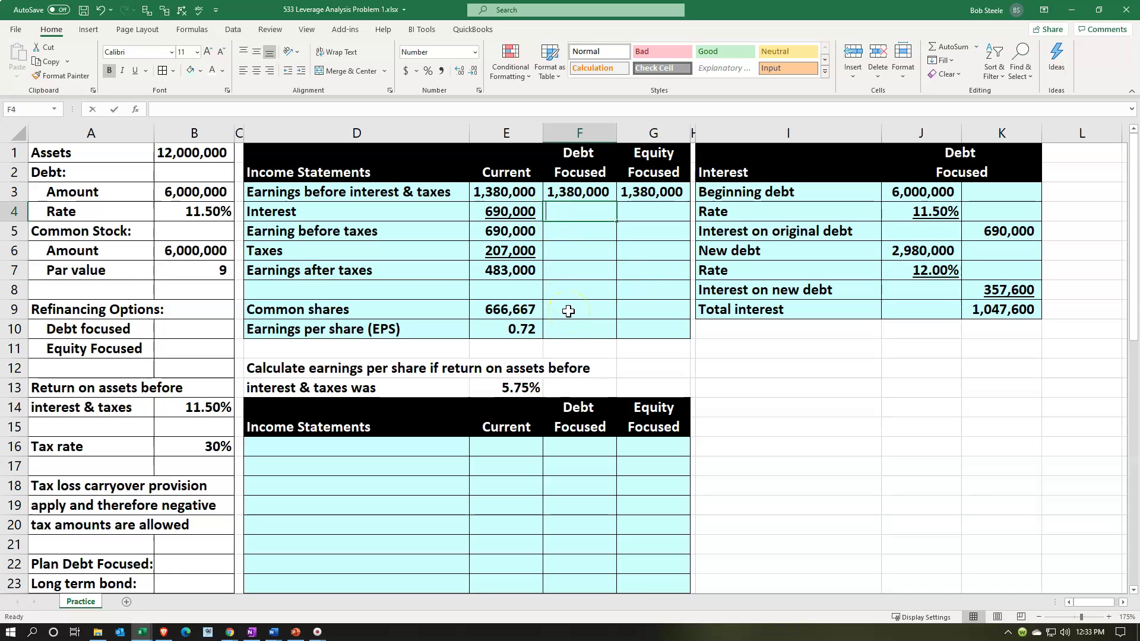
type("=")
key("Right")
key("Right")
key("Right")
key("Right")
key("Right")
key("Down")
key("Down")
key("Down")
key("Down")
key("Down")
key("Return")
key("Up")
left_click(135, 71)
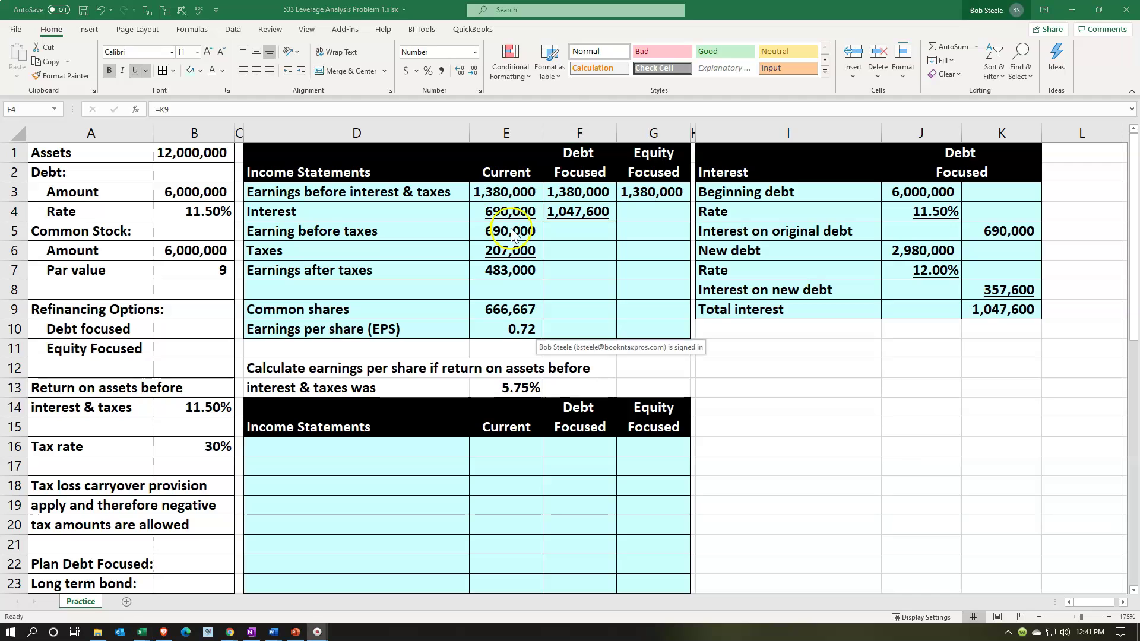
Step: Calculate the debt-focused earnings before taxes in F5 by subtracting interest from earnings before interest and taxes, =F3-F4
left_click(555, 241)
type("=")
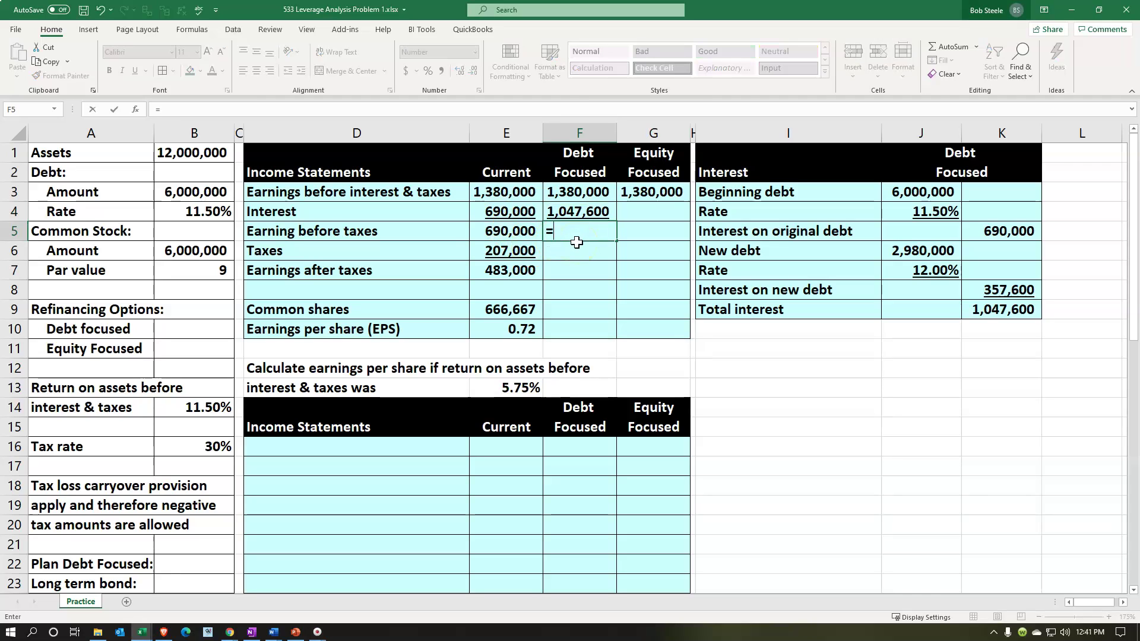
key("Up")
key("Up")
type("-")
key("Up")
key("Return")
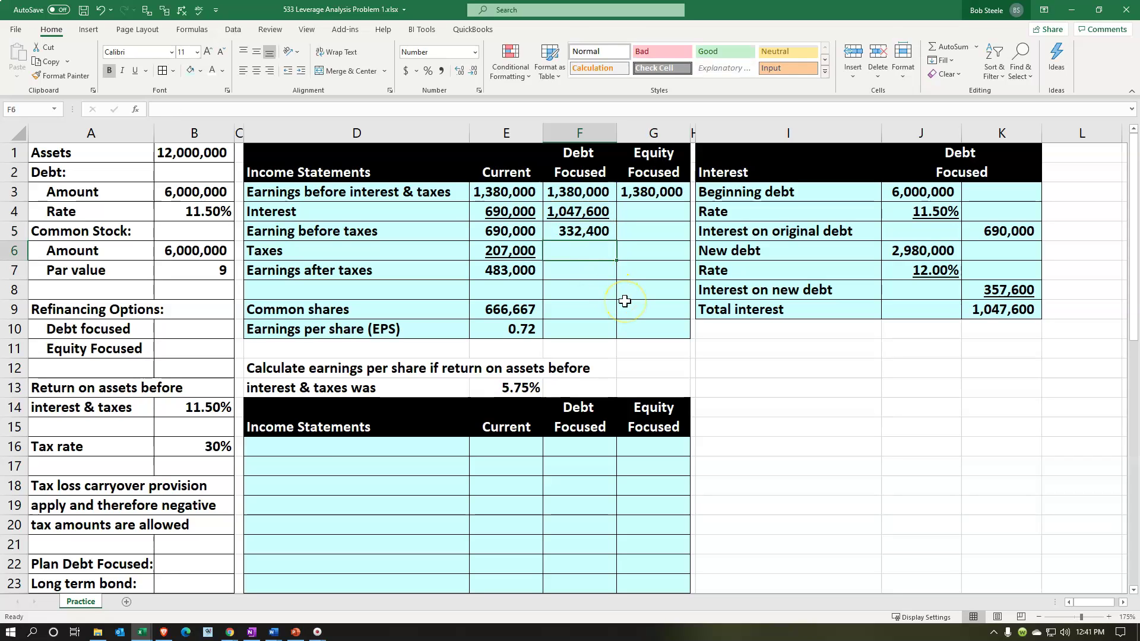
Step: Calculate the debt-focused taxes in F6 as earnings before taxes times the tax rate, =F5*B16
type("=")
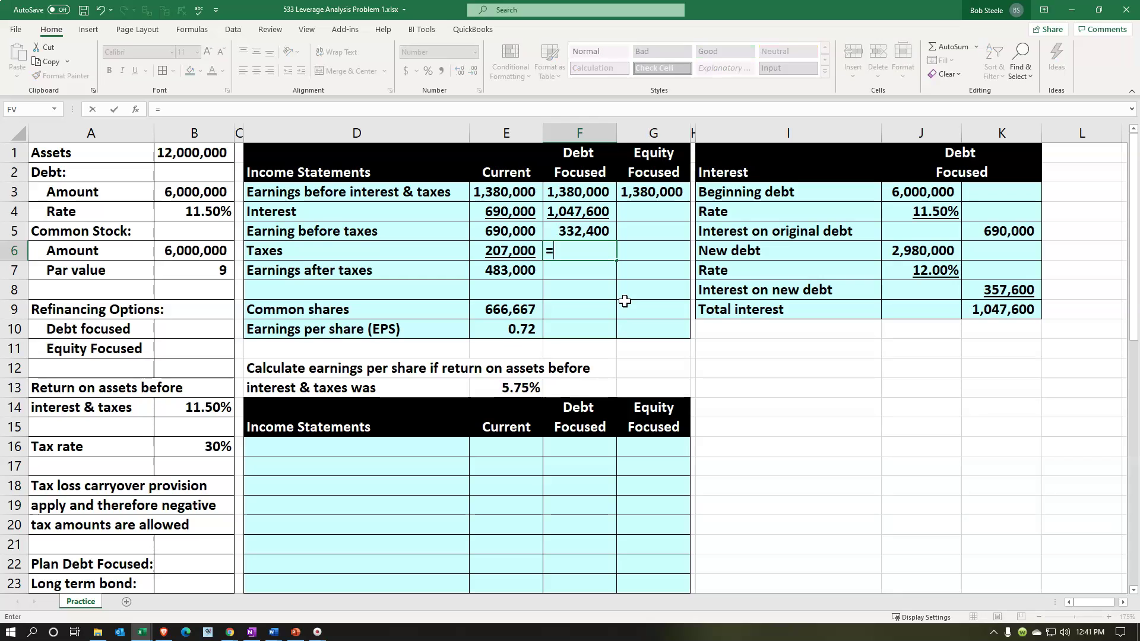
scroll(502, 407, "down", 1)
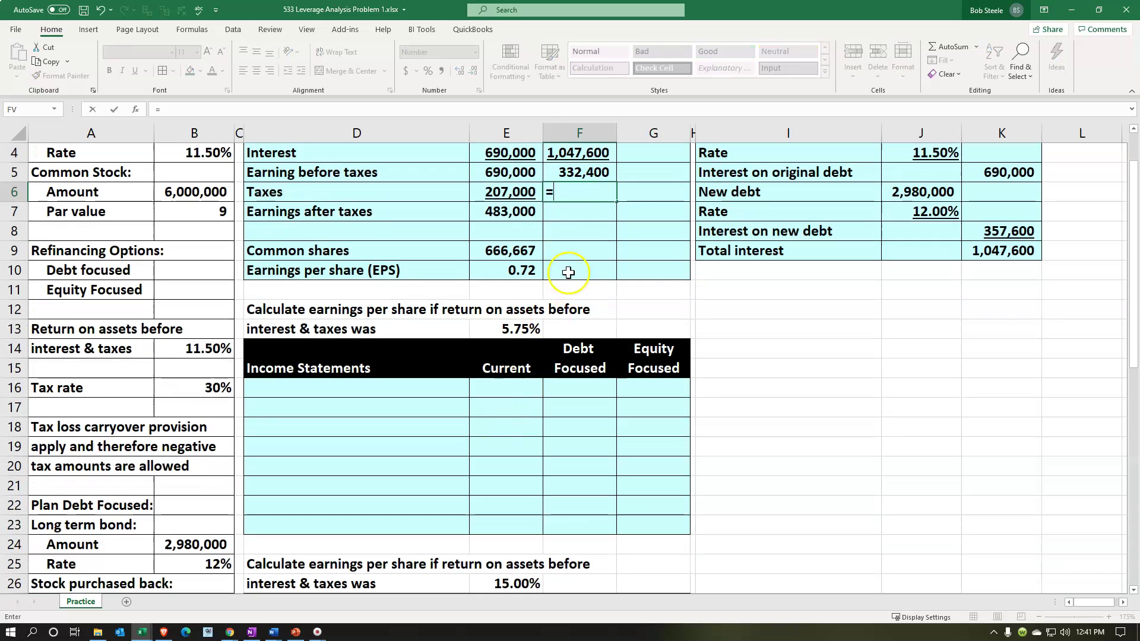
left_click(574, 178)
type("*")
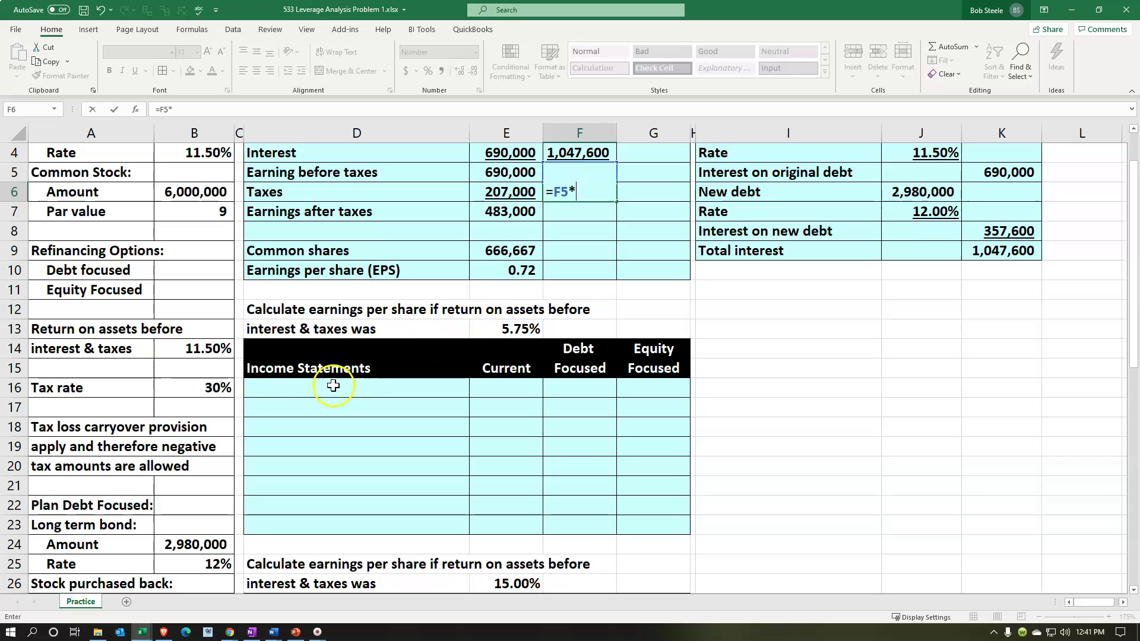
left_click(213, 388)
key("Return")
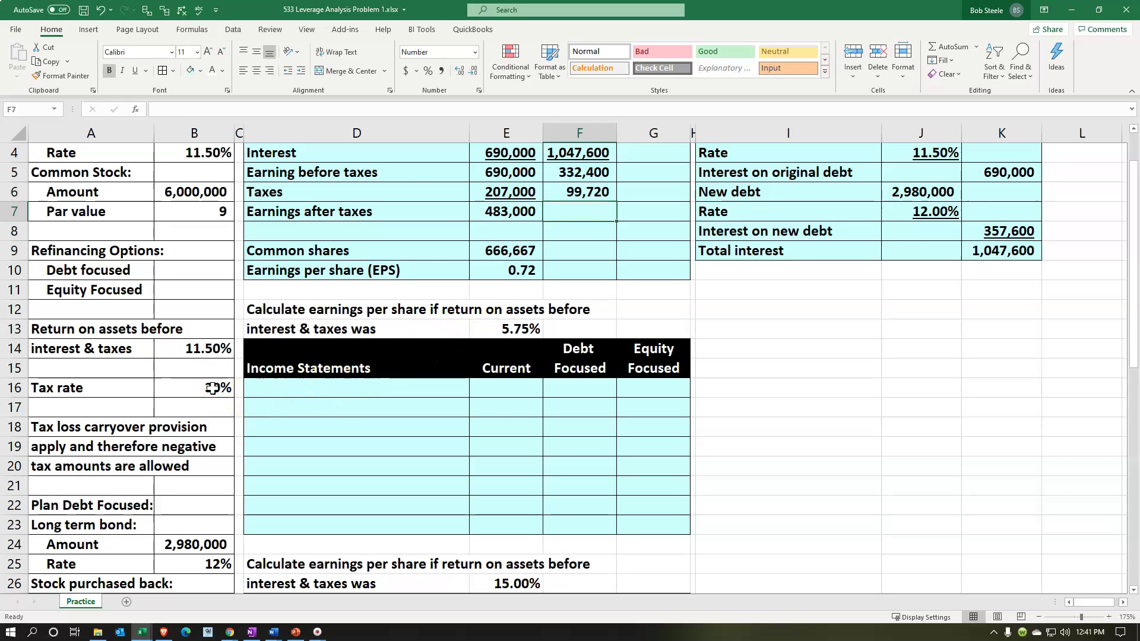
Step: Calculate the debt-focused earnings after taxes in F7 by subtracting taxes from earnings before taxes, =F5-F6
scroll(516, 402, "up", 1)
type("=")
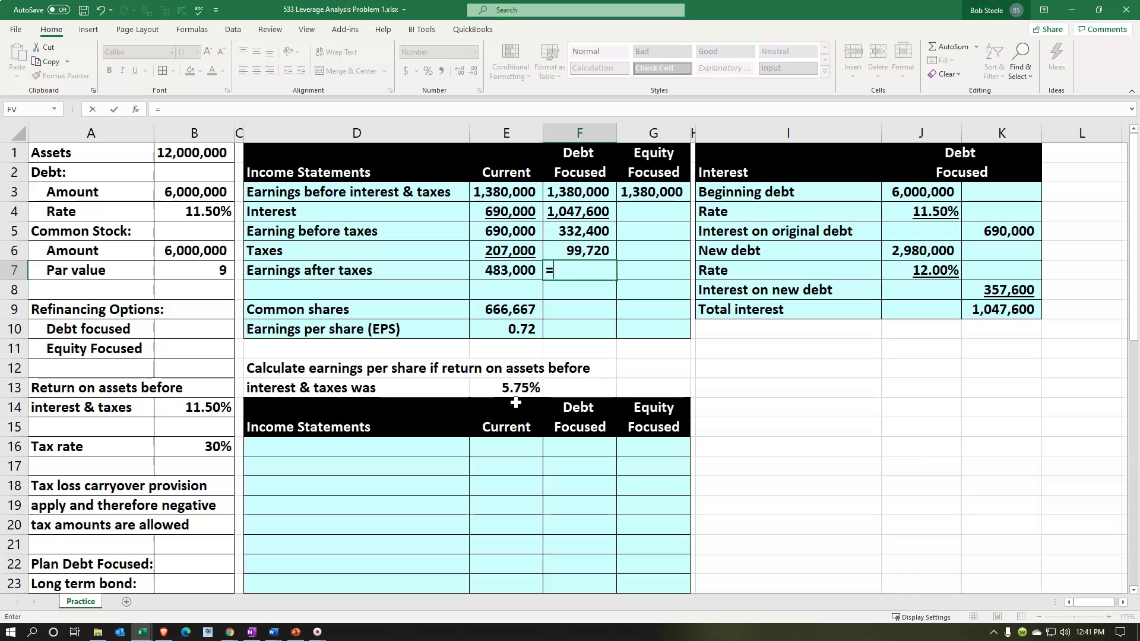
key("Up")
key("Up")
type("-")
key("Down")
key("Return")
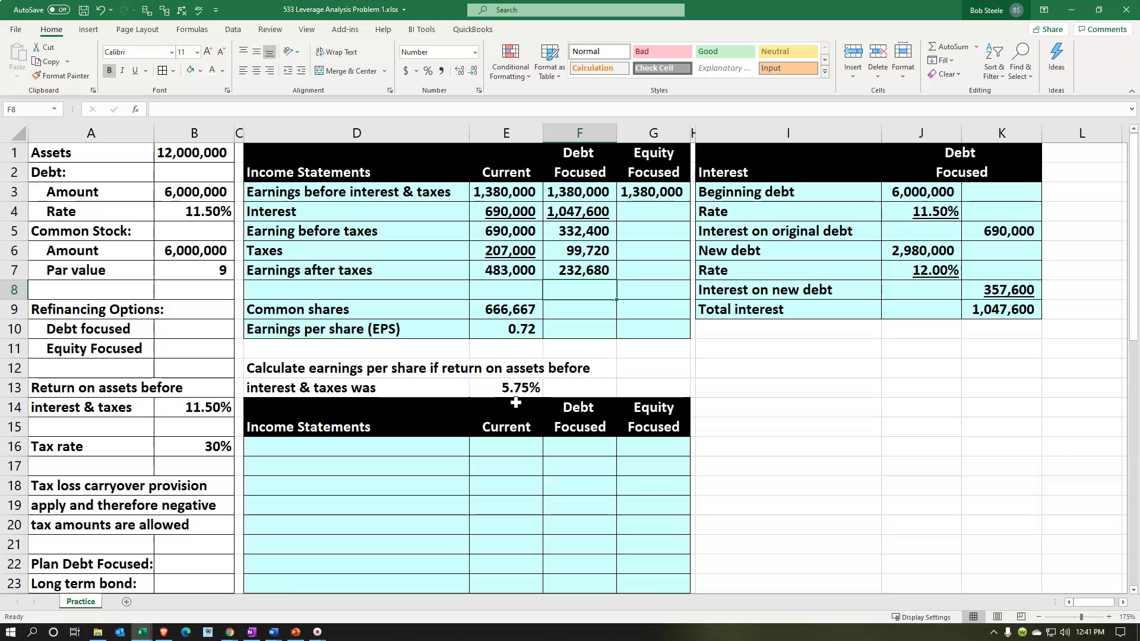
Step: Calculate the debt-focused common shares in F9 by subtracting the shares purchased back from the current shares, =E9-B27
key("Down")
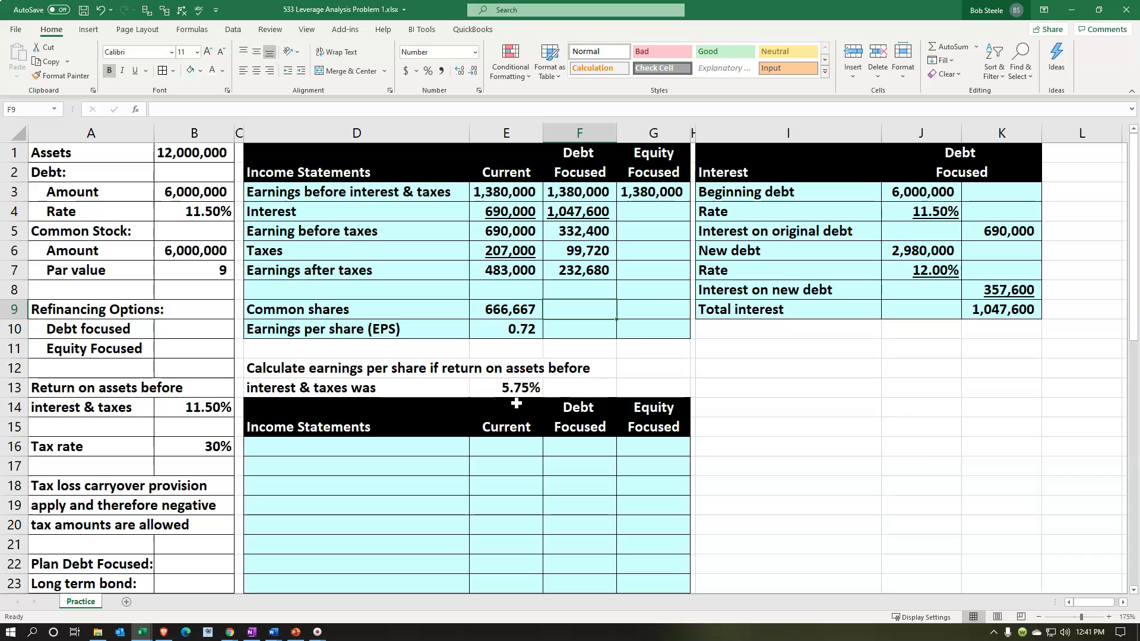
scroll(516, 404, "down", 2)
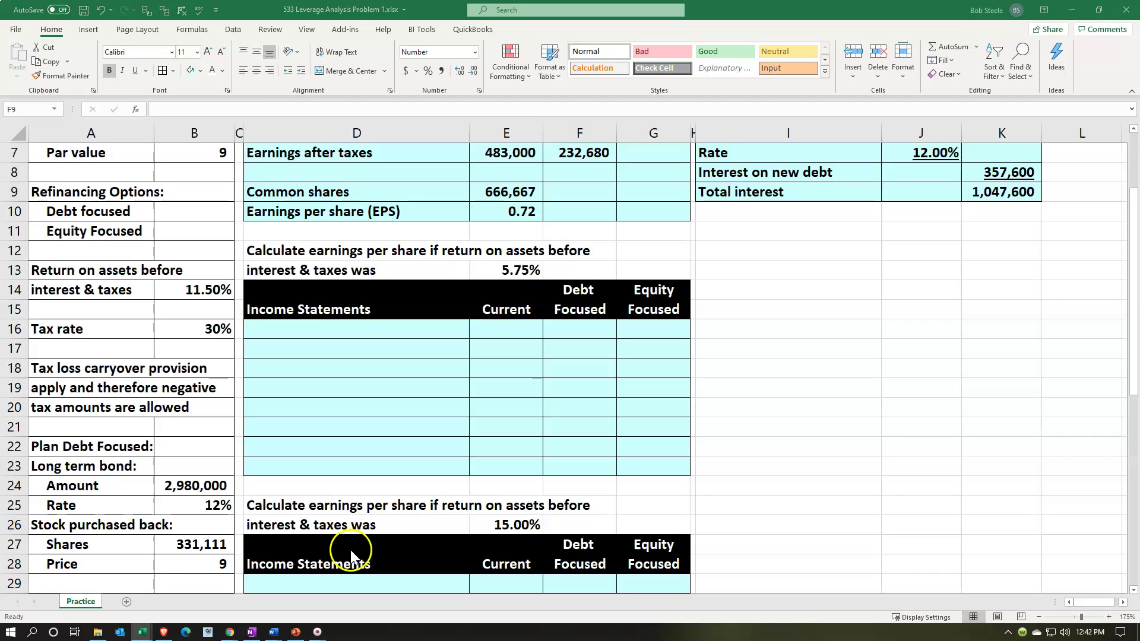
left_click(219, 545)
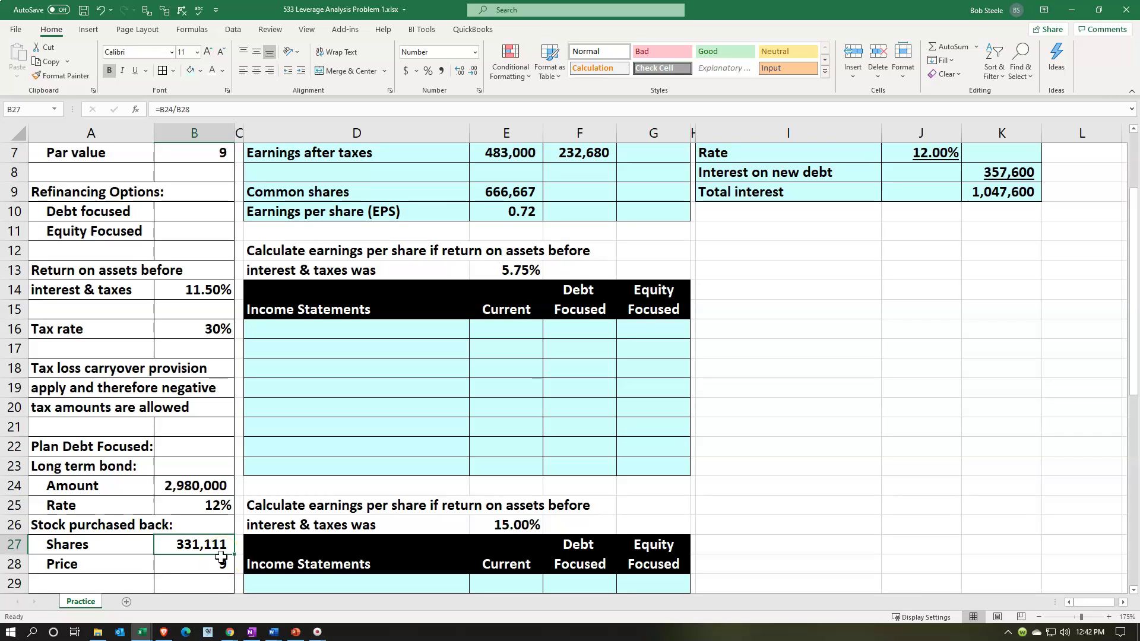
left_click(218, 565)
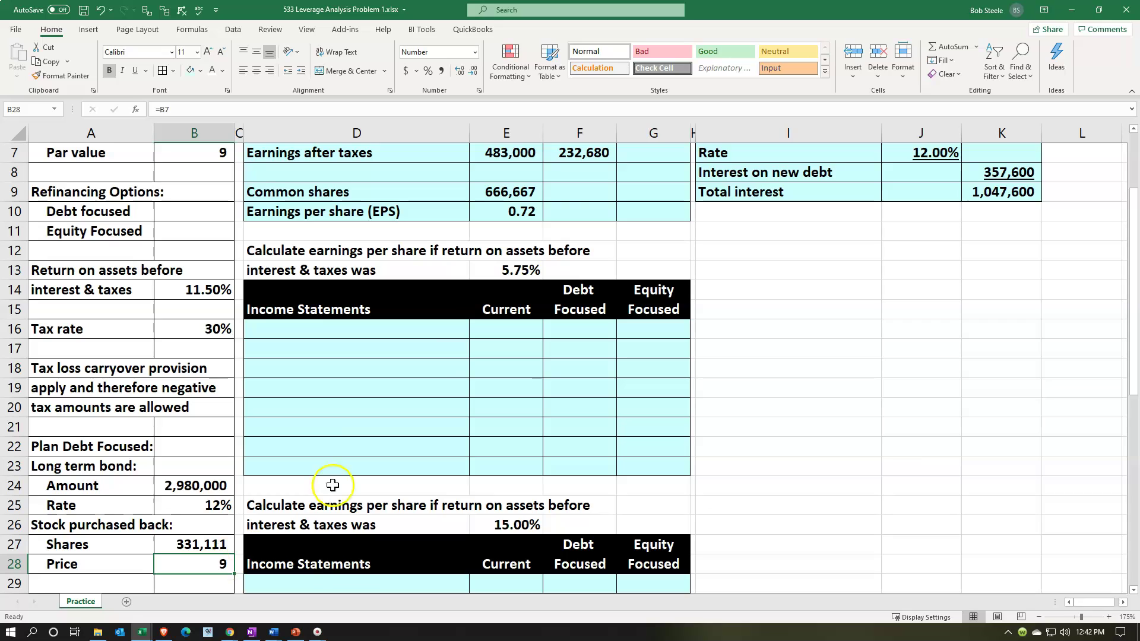
left_click(583, 190)
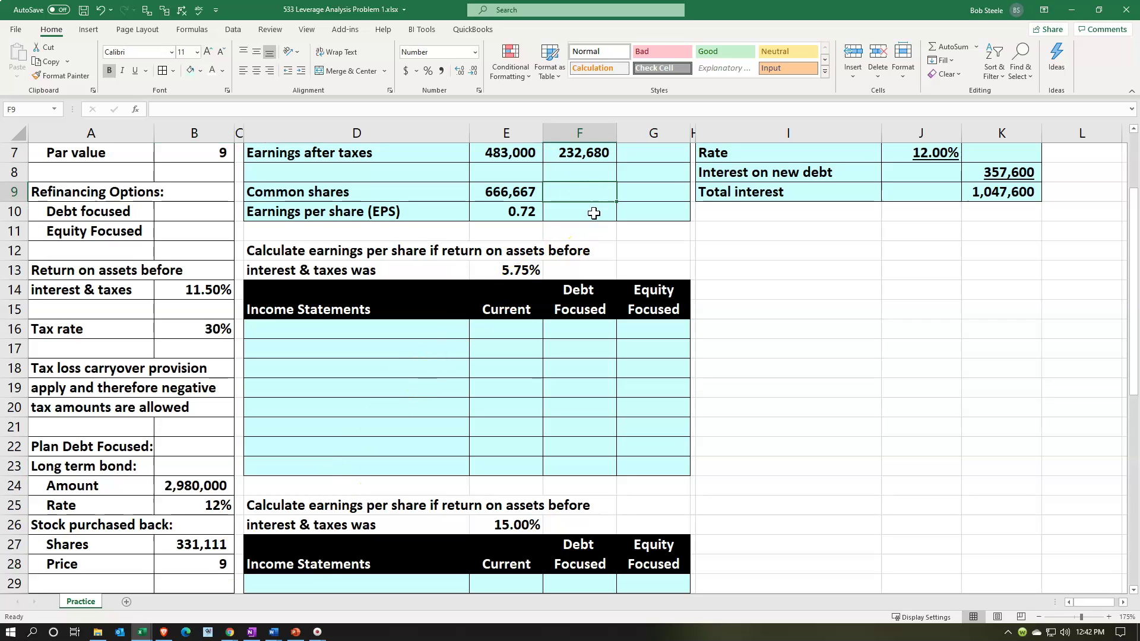
type("=")
key("Left")
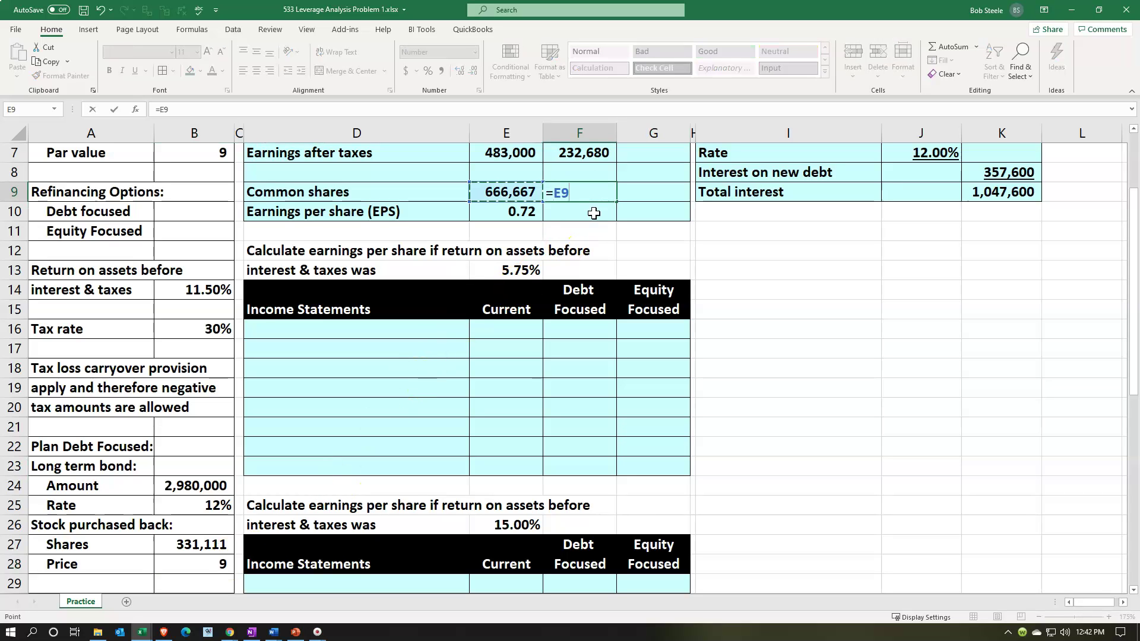
type("-")
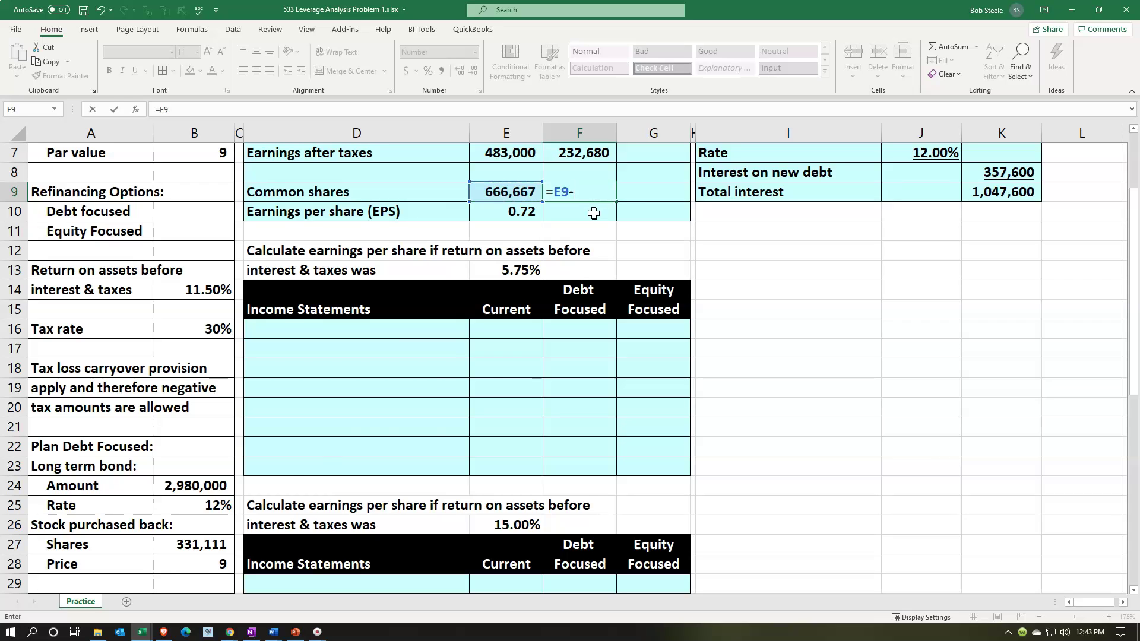
left_click(209, 544)
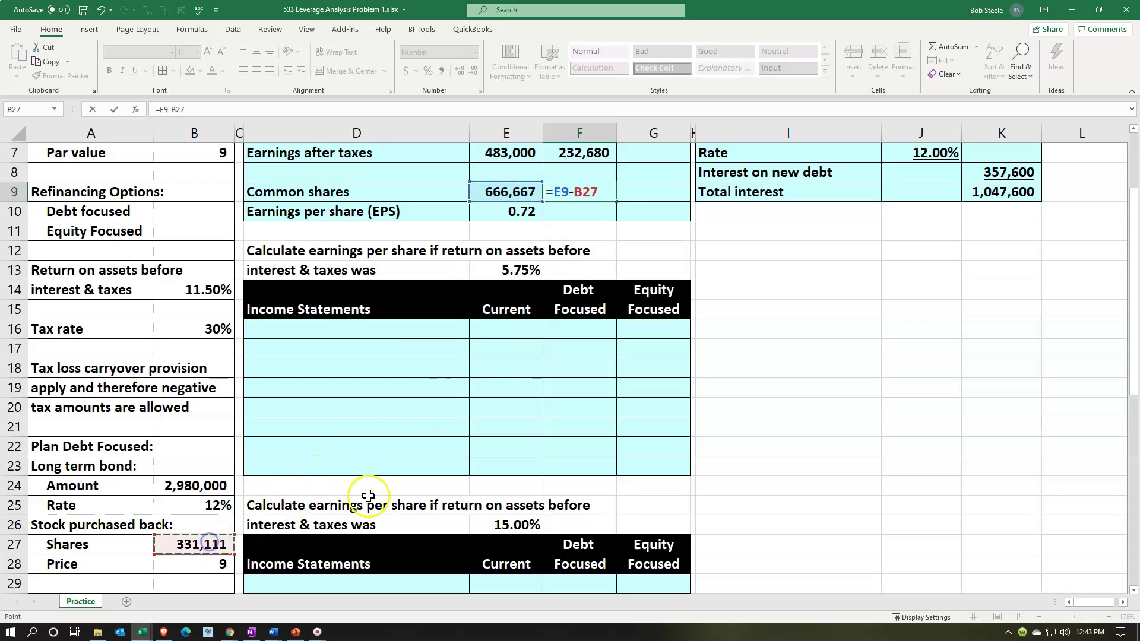
key("Return")
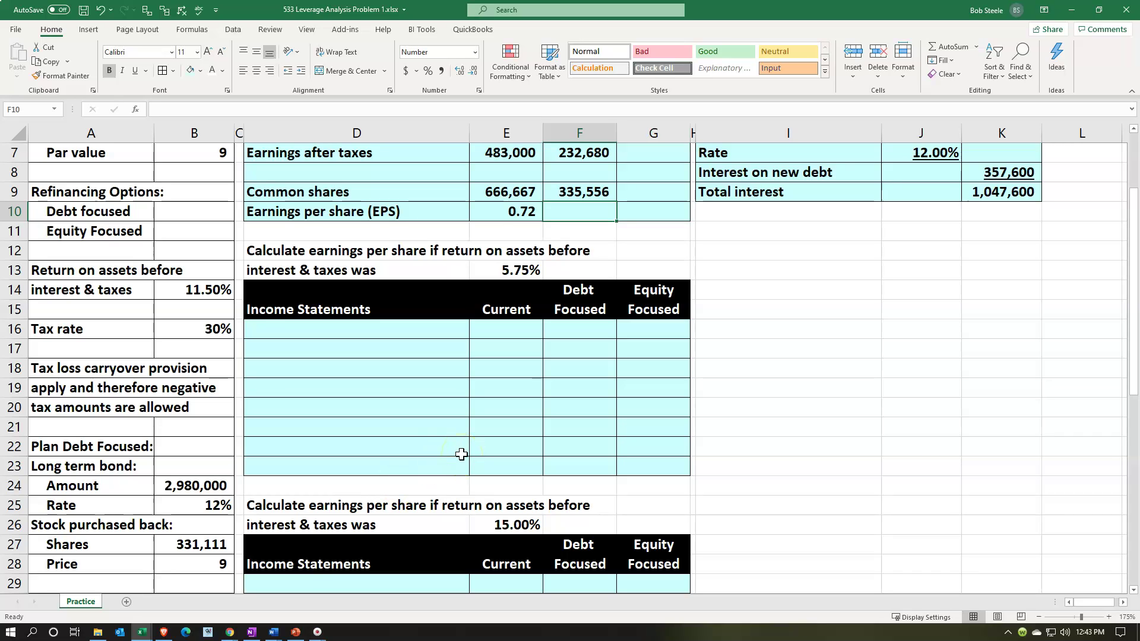
scroll(461, 454, "up", 2)
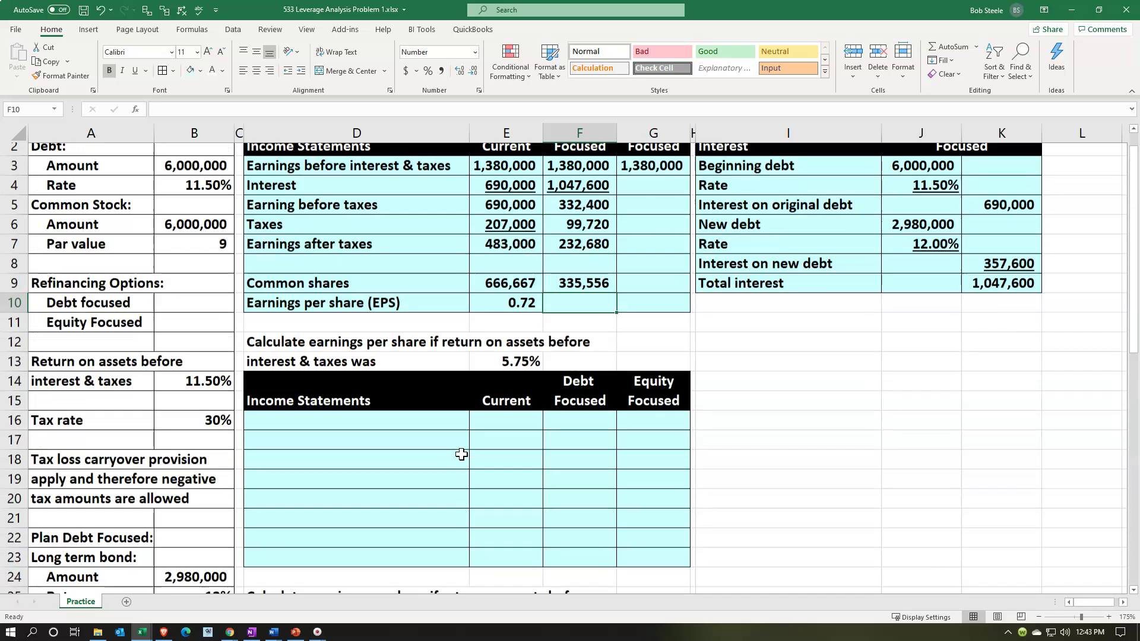
Step: Calculate the debt-focused earnings per share in F10 by dividing earnings after taxes by common shares, =F7/F9
scroll(461, 454, "up", 1)
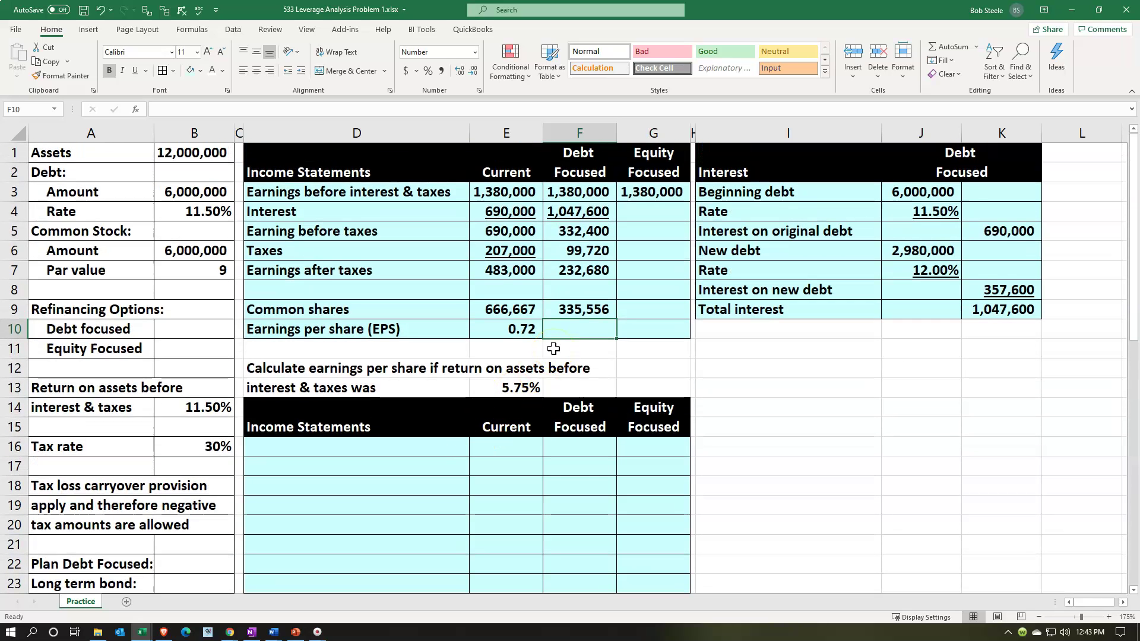
left_click(575, 271)
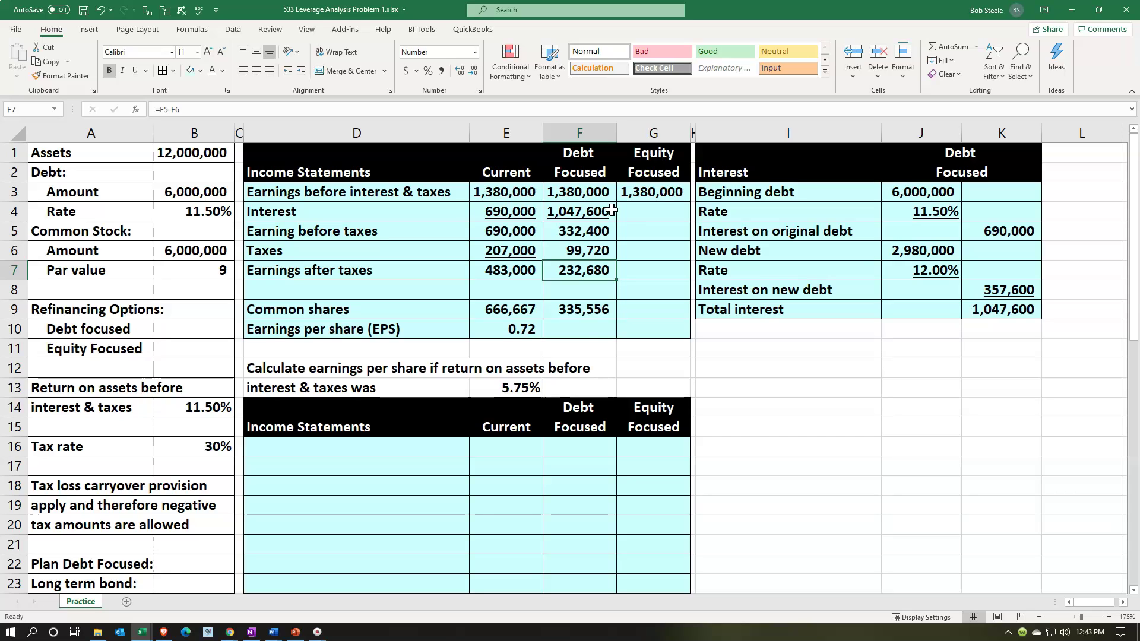
left_click(575, 335)
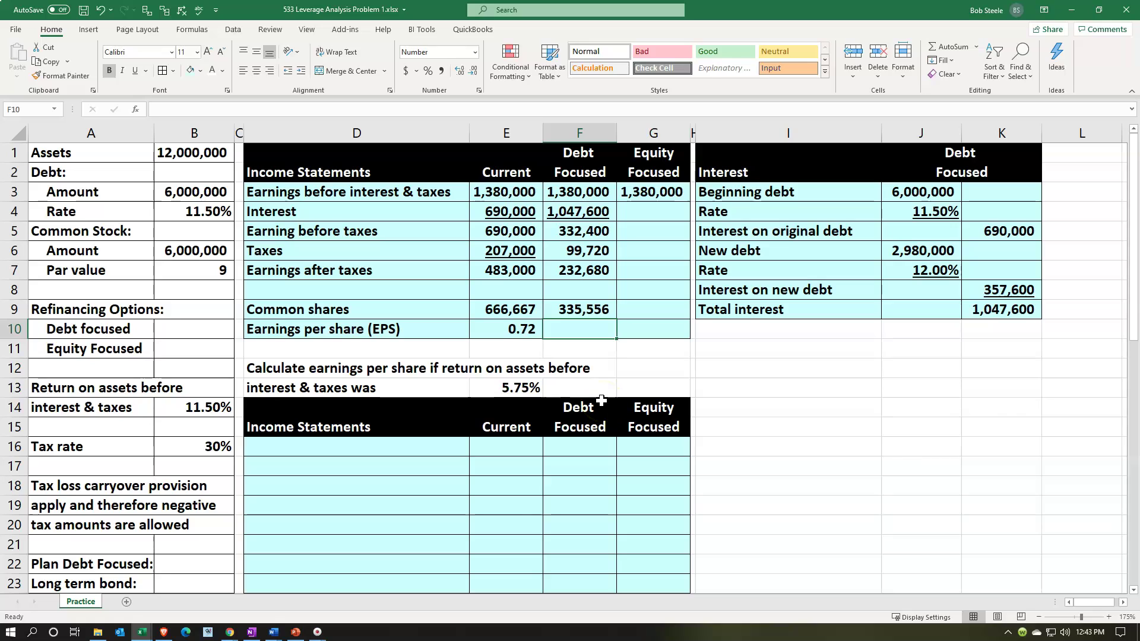
type("=")
key("Up")
key("Up")
key("Up")
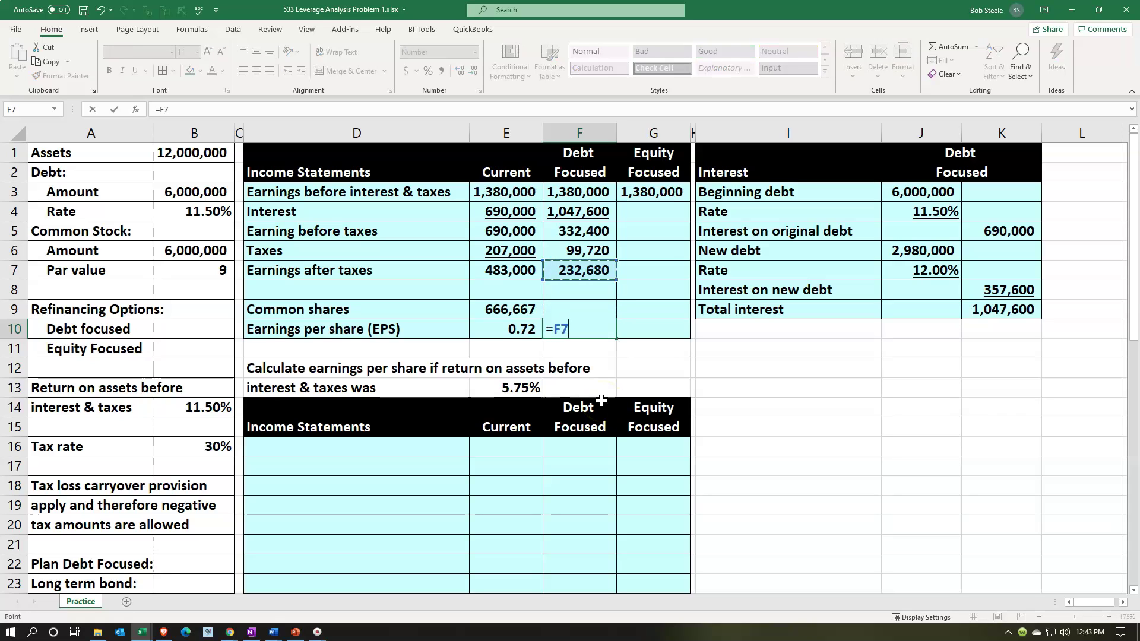
type("/")
key("Up")
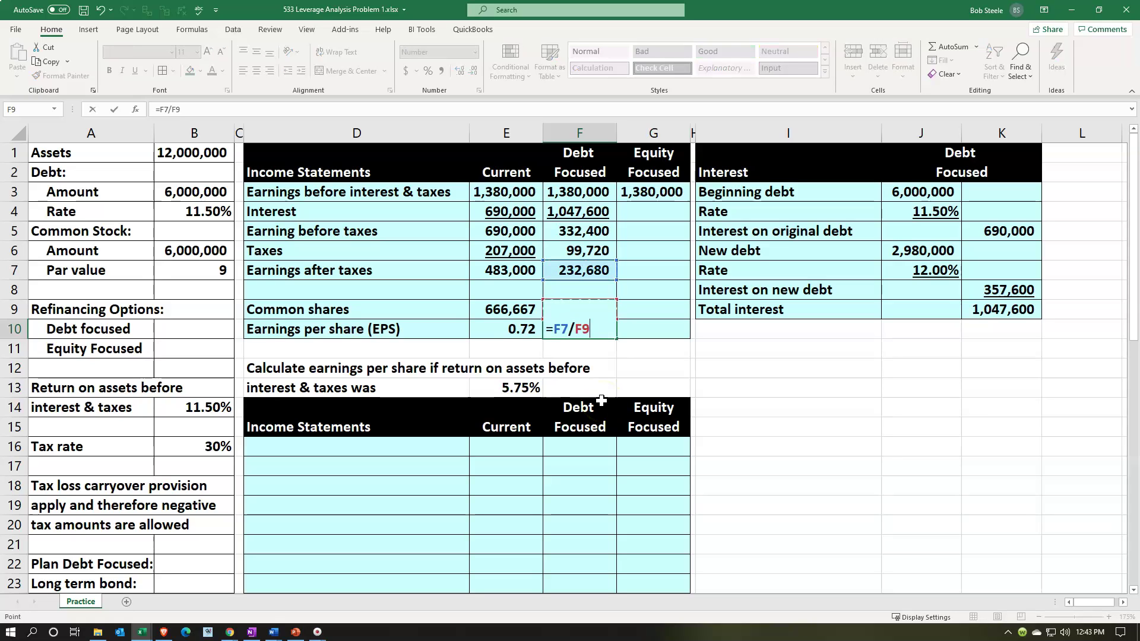
key("Return")
Step: Display the debt-focused earnings per share in F10 with two decimal places
left_click(585, 329)
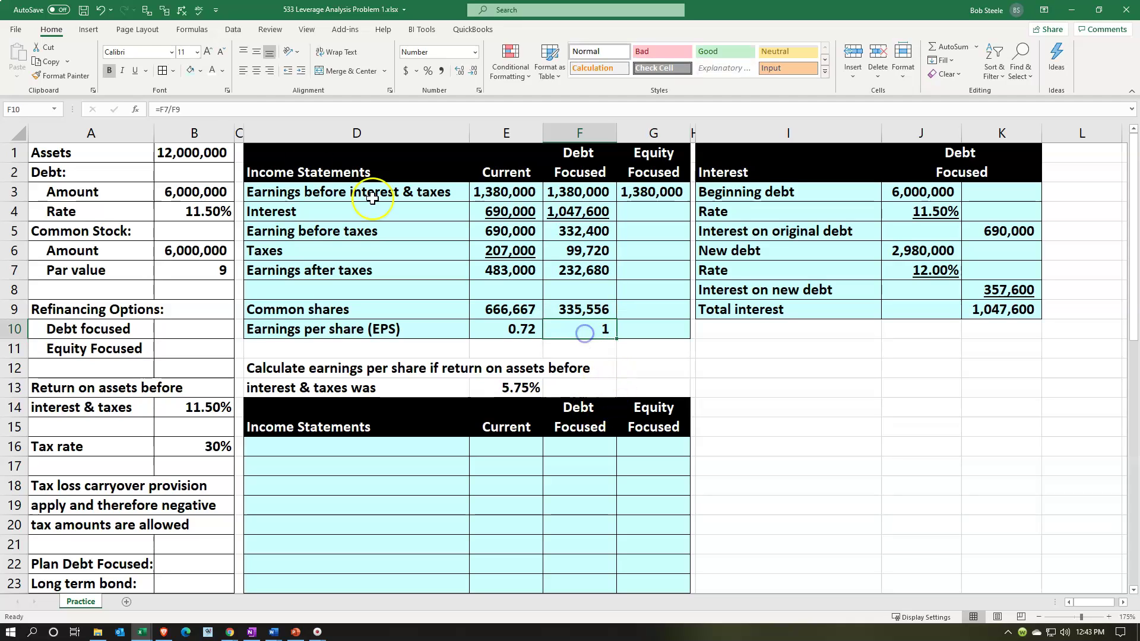
left_click(459, 71)
left_click(459, 71)
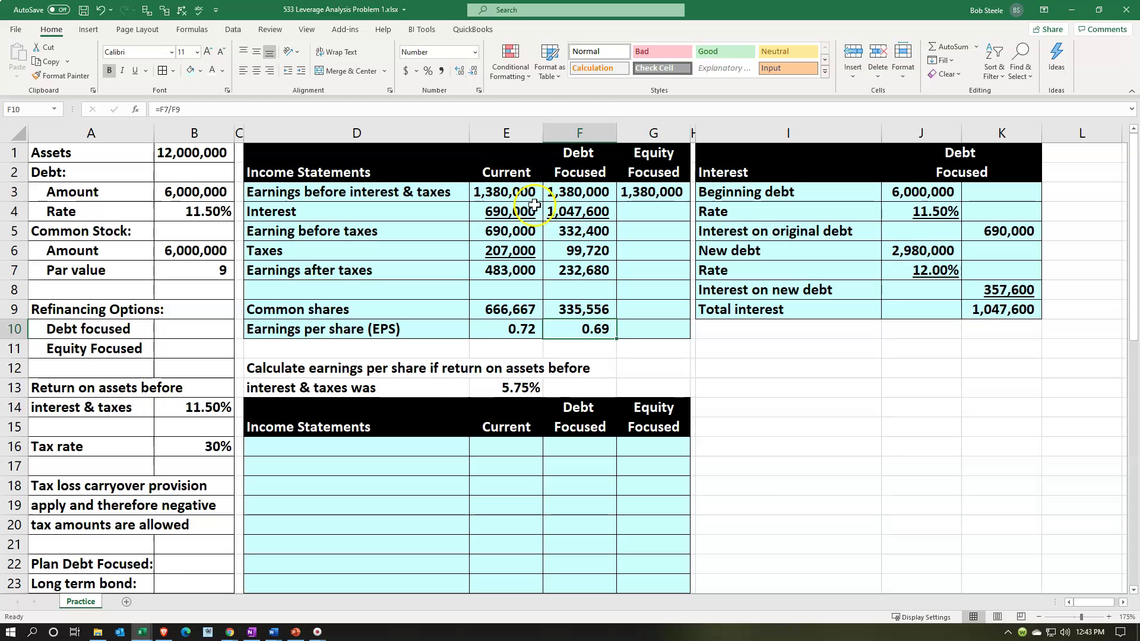
Step: Review the equity-focused plan's share count, price and use of proceeds before working on its interest line in G4
left_click(458, 422)
scroll(456, 418, "down", 4)
scroll(456, 417, "down", 1)
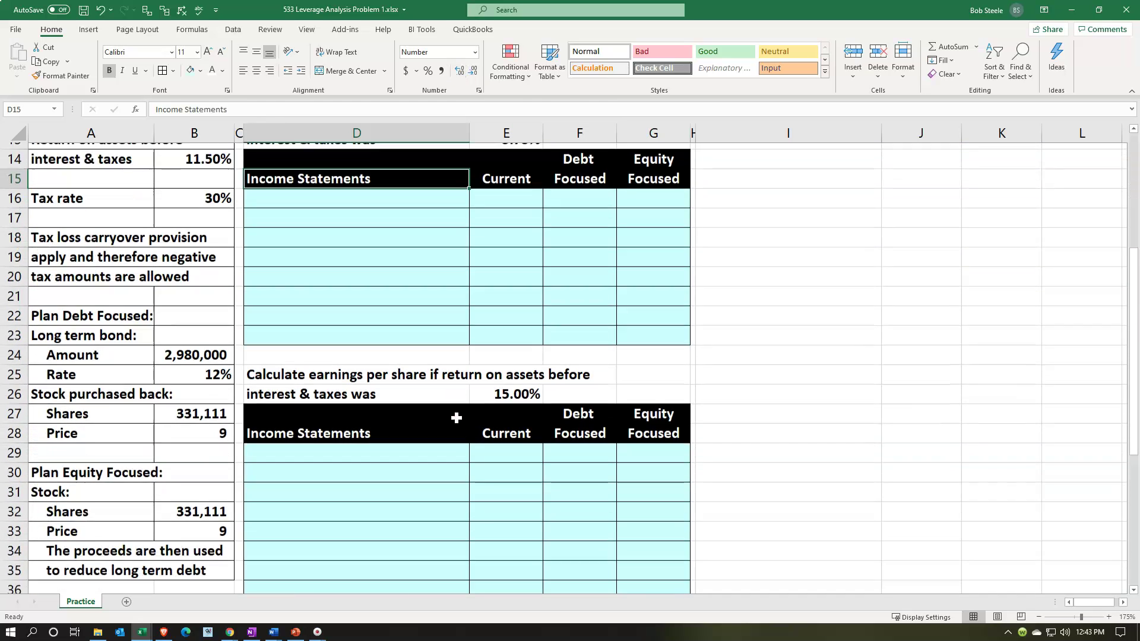
left_click(436, 423)
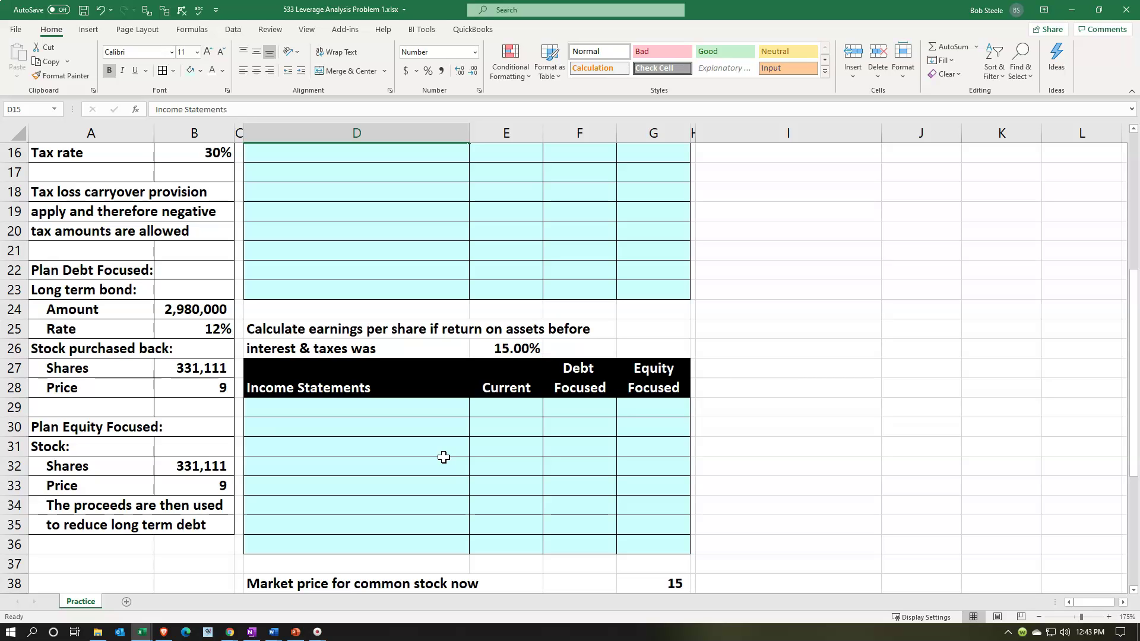
scroll(443, 457, "up", 5)
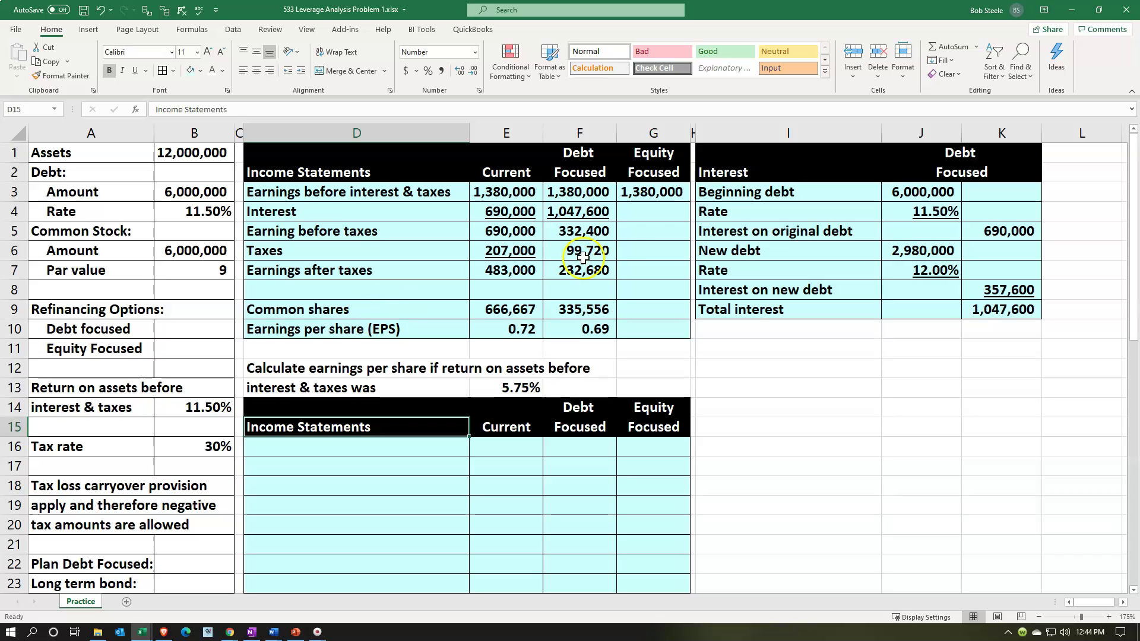
left_click(644, 214)
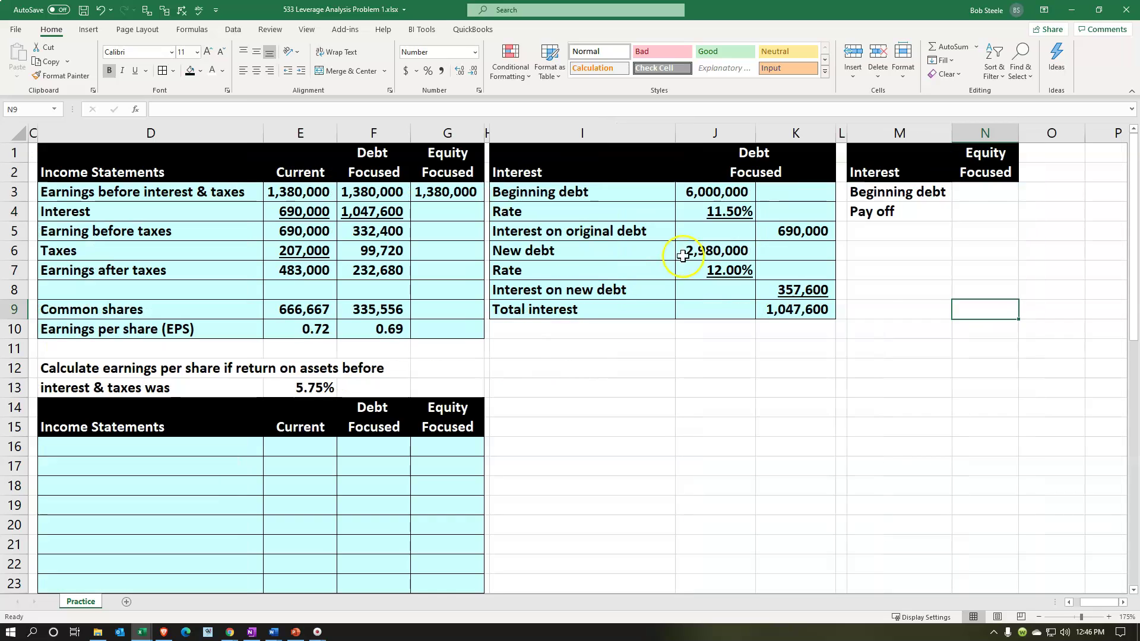
Step: Link the equity-focused beginning debt in N3 to the current debt amount, =B3
left_click(955, 195)
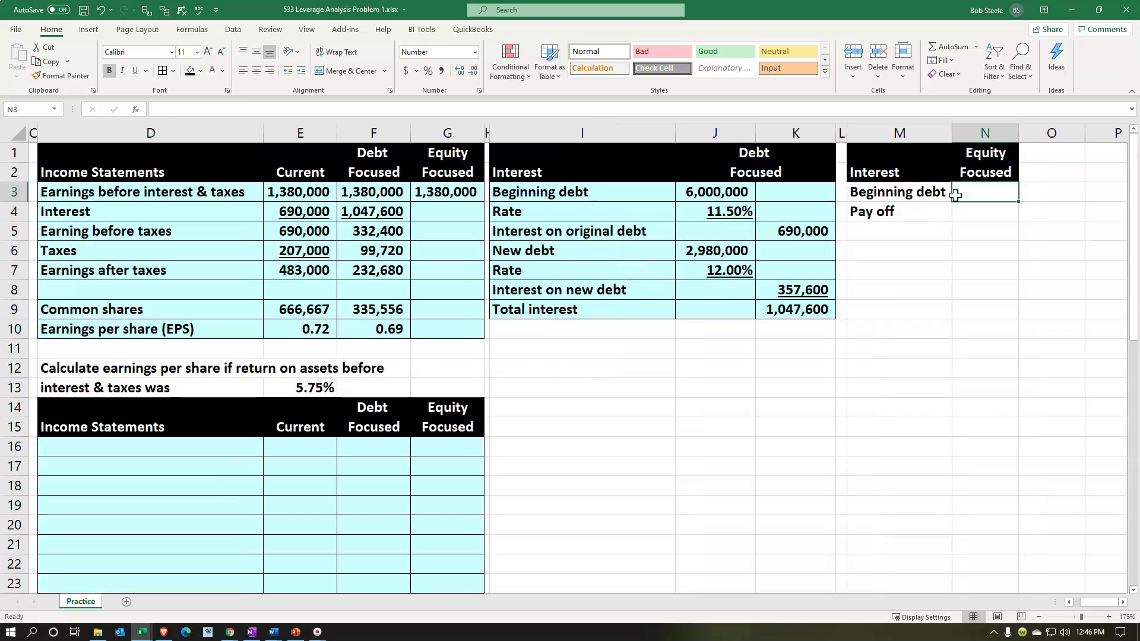
type("=")
key("Left")
key("Left")
key("Left")
key("Left")
key("Left")
key("Left")
key("Left")
key("Left")
key("Left")
key("Left")
key("Left")
key("Left")
key("Left")
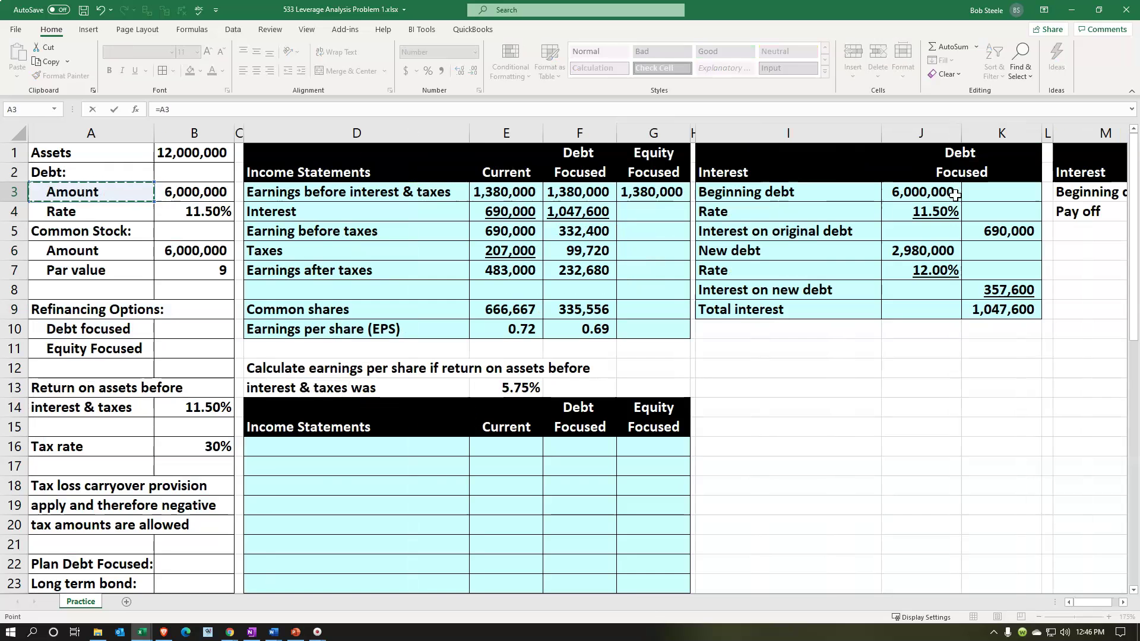
key("Right")
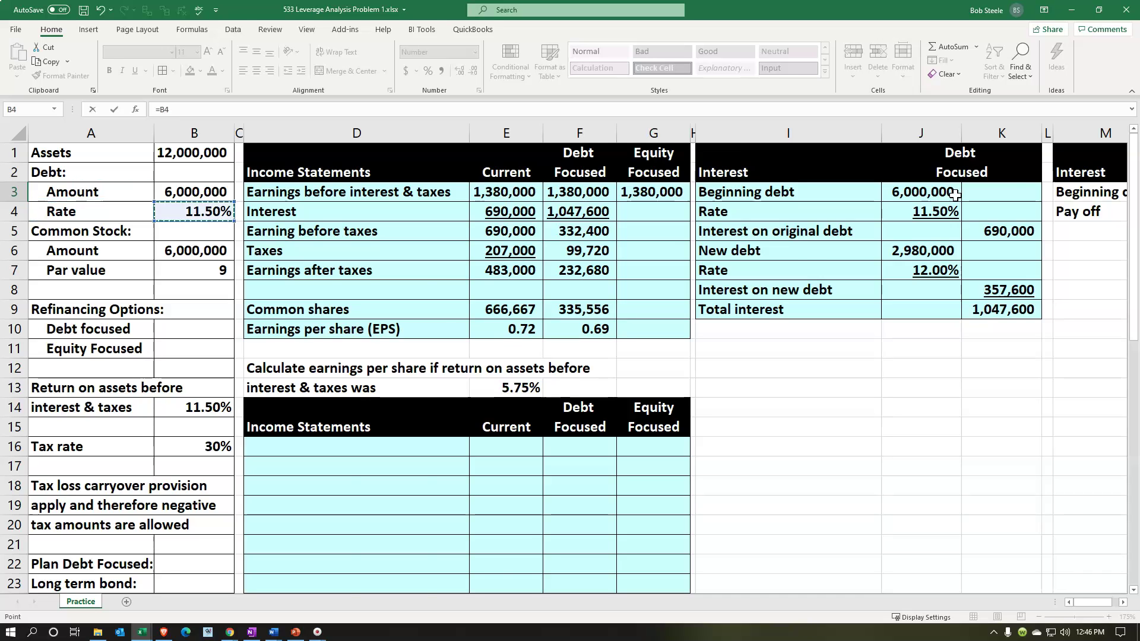
key("Return")
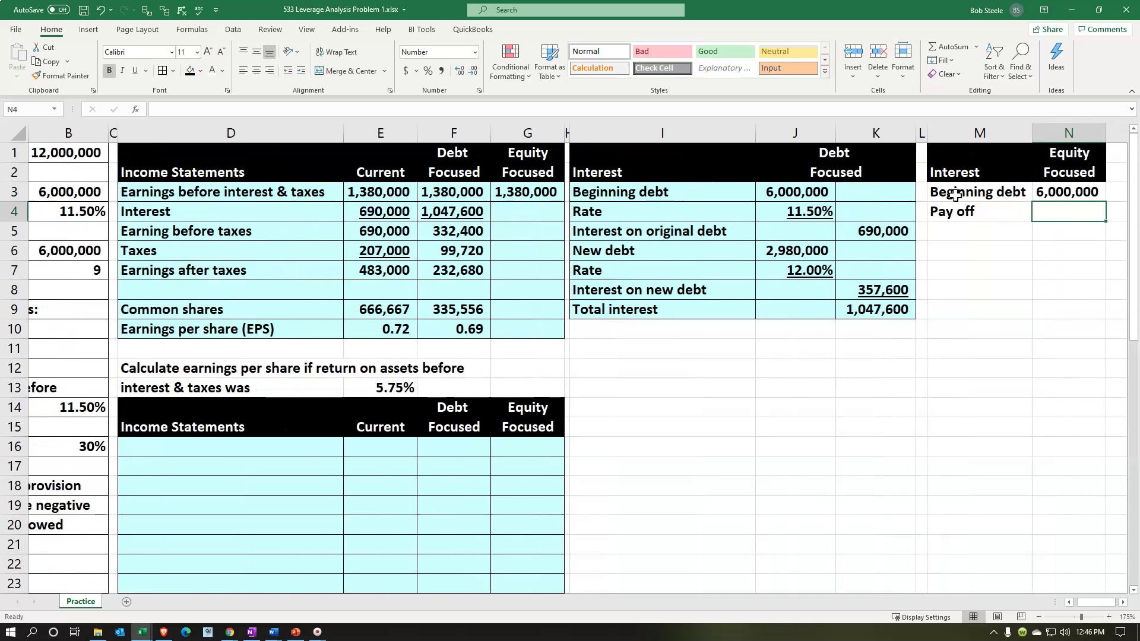
Step: Calculate the equity-focused debt pay off in N4 as the plan's shares issued times the share price, =B32*B33
type("=")
key("Down")
key("Down")
key("Down")
key("Down")
key("Down")
key("Down")
key("Down")
key("Down")
key("Down")
key("Down")
key("Down")
key("Down")
key("Down")
key("Down")
key("Down")
key("Down")
key("Down")
key("Down")
key("Down")
key("Down")
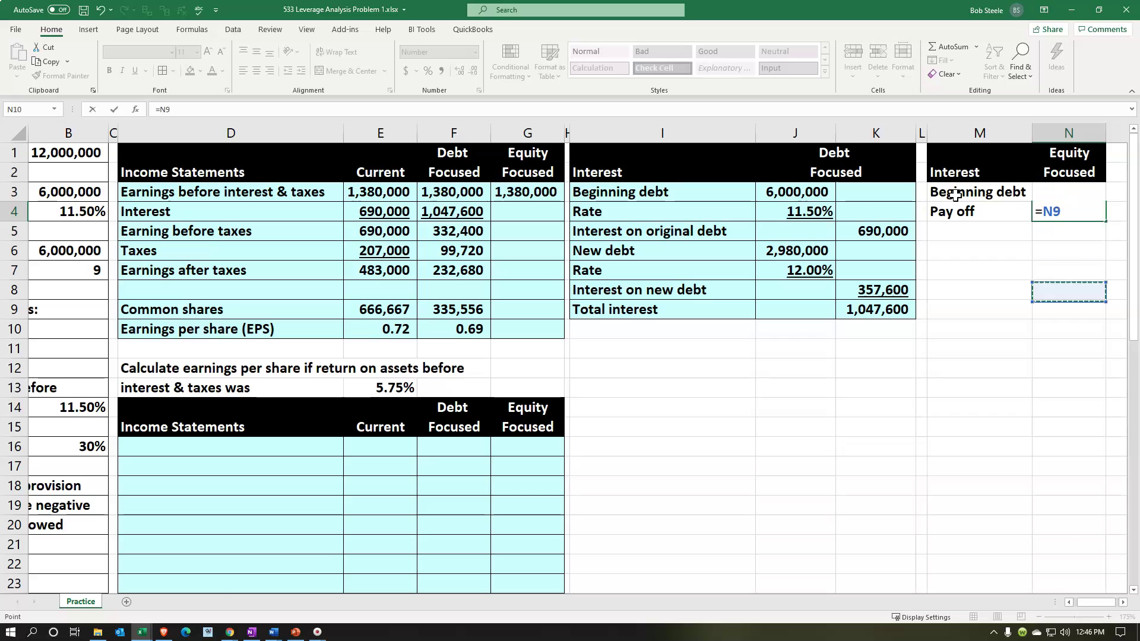
key("Left")
key("Left")
key("Left")
key("Left")
key("Left")
key("Left")
key("Left")
key("Left")
key("Left")
key("Left")
key("Left")
key("Left")
key("Left")
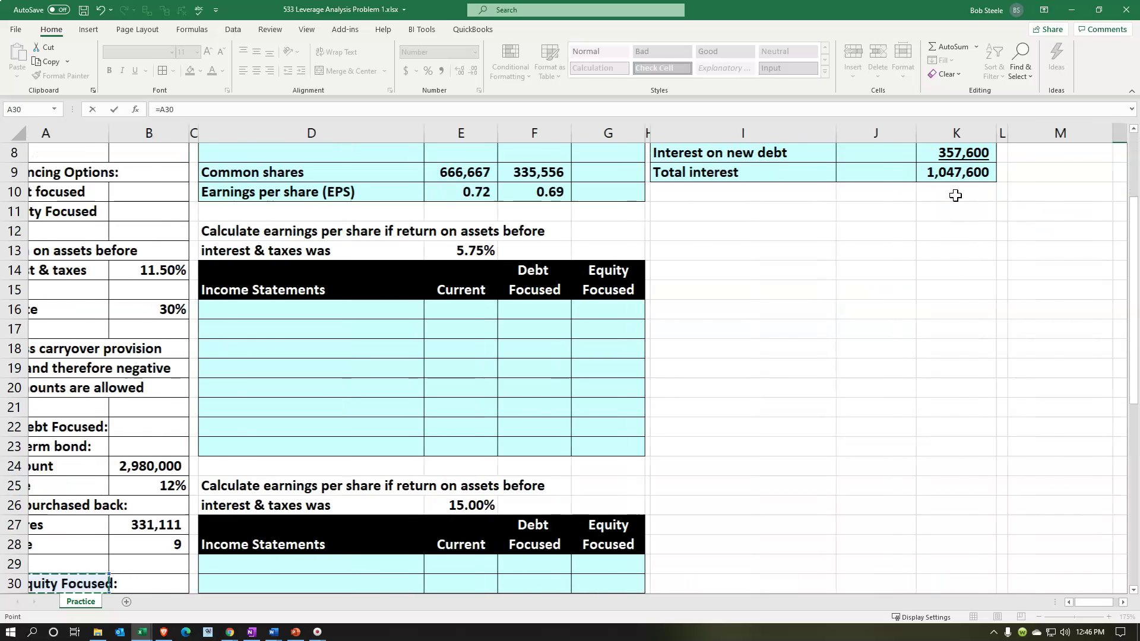
scroll(490, 354, "down", 4)
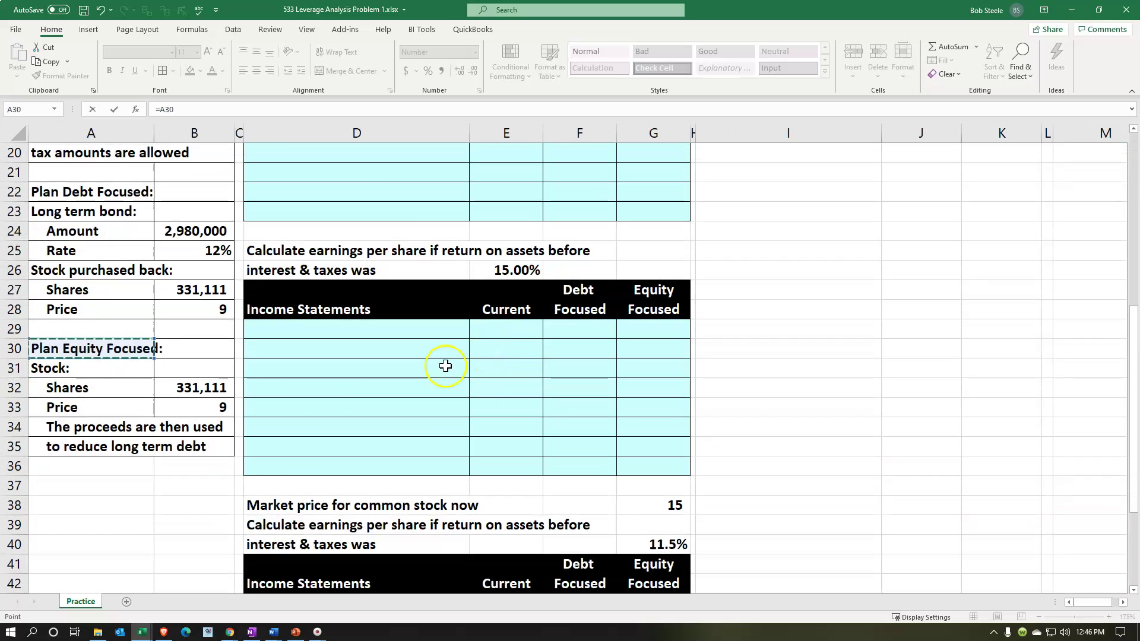
left_click(202, 389)
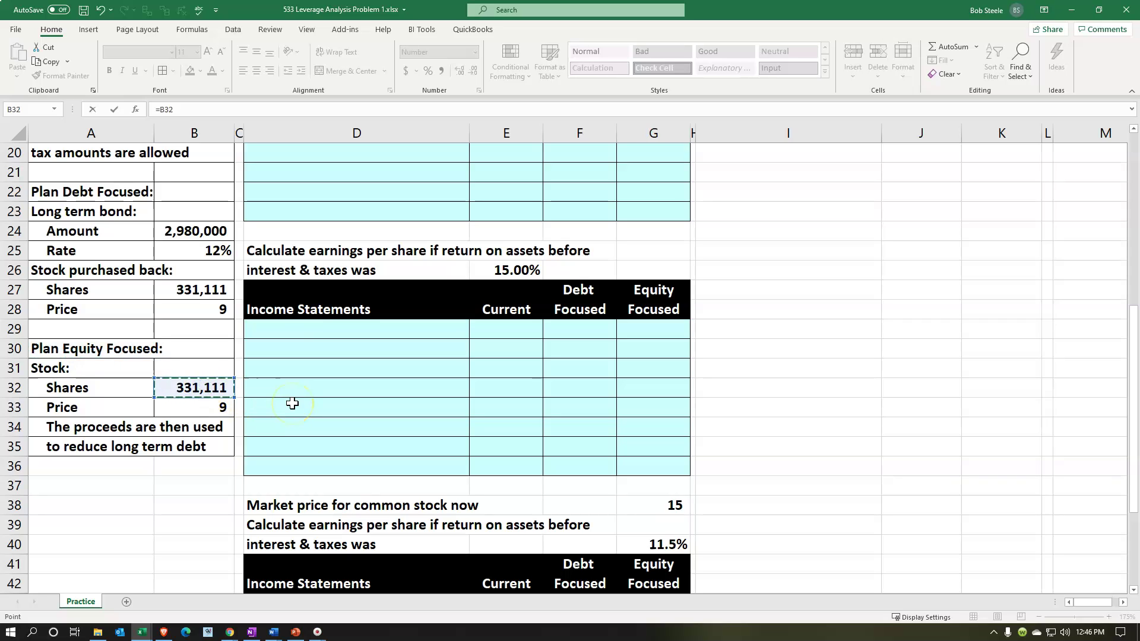
type("*")
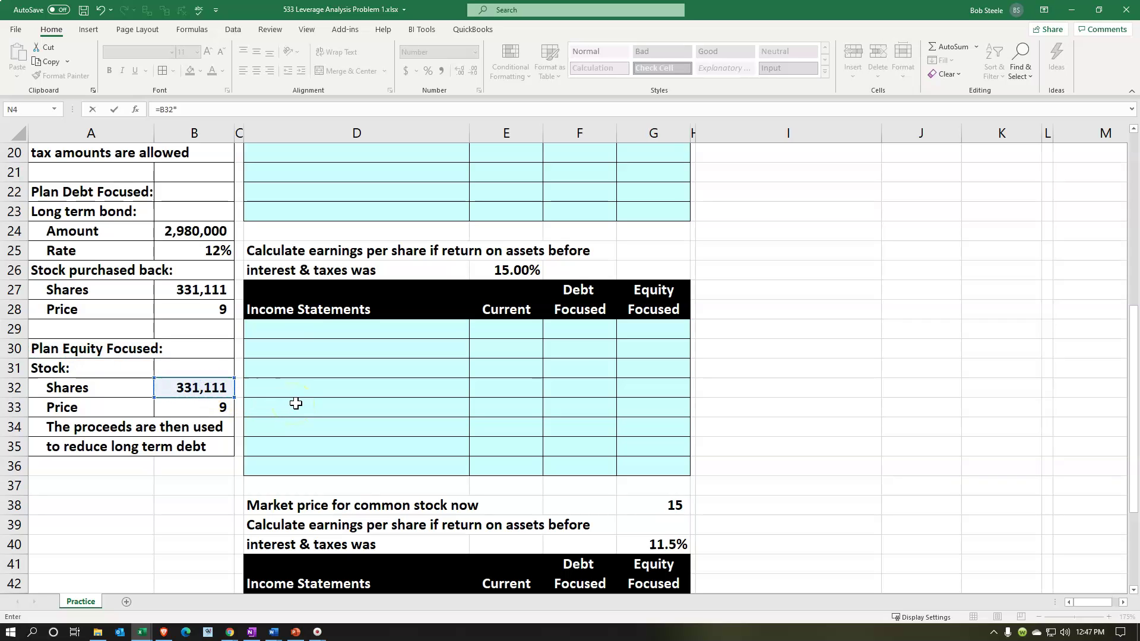
left_click(220, 408)
key("Return")
scroll(942, 443, "up", 2)
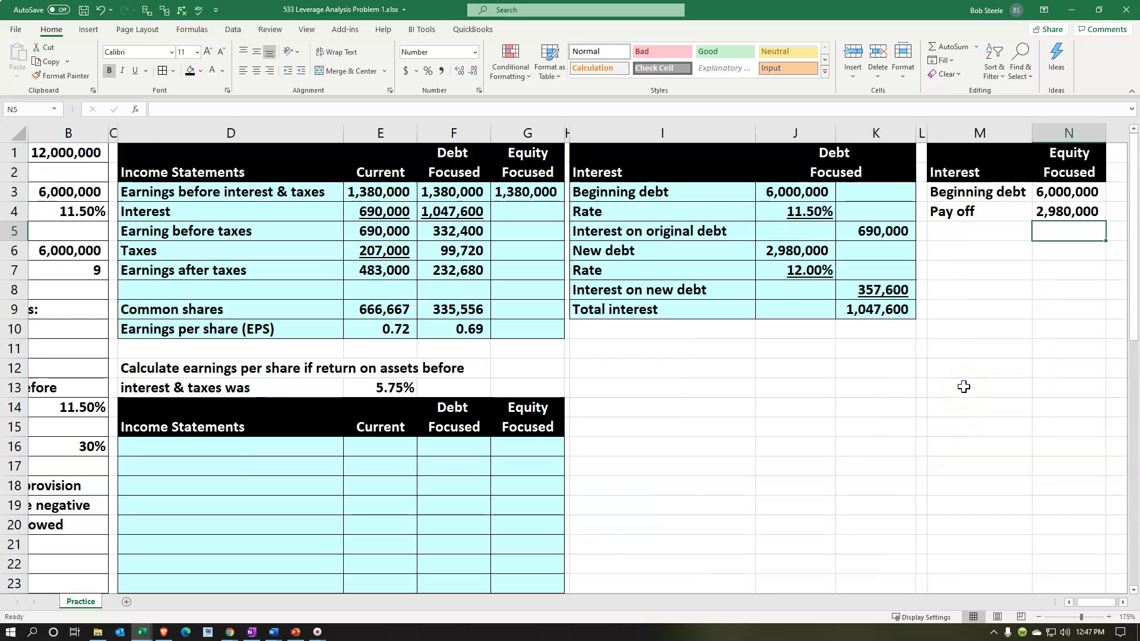
Step: Calculate the remaining equity-focused debt in N5 by subtracting the pay off from the beginning debt, =N3-N4
type("=")
key("Up")
key("Up")
type("-")
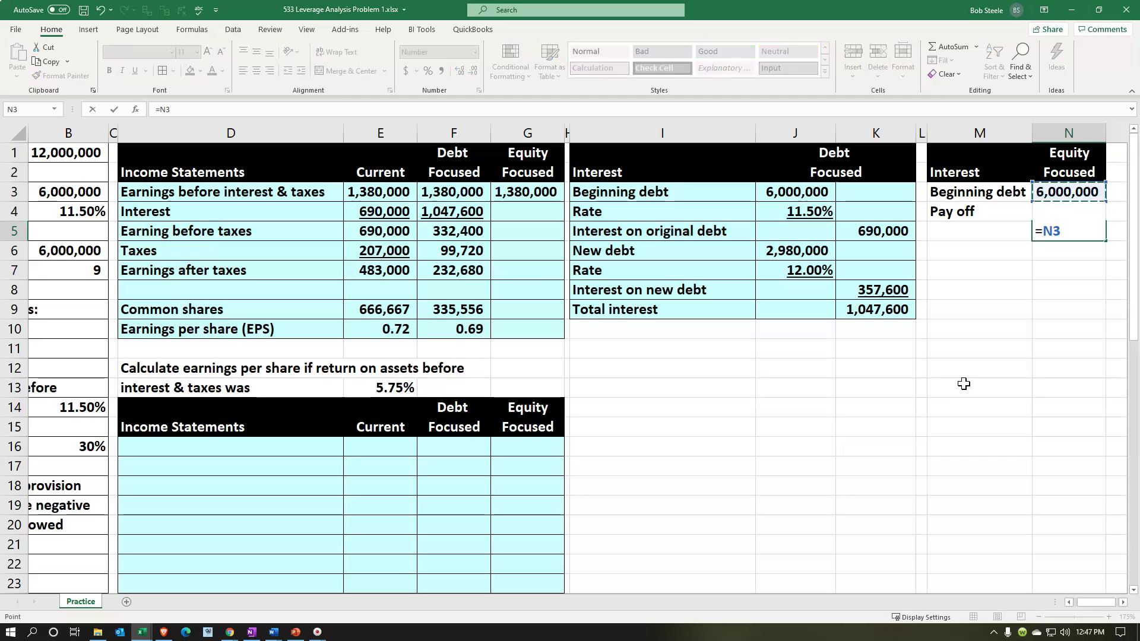
key("Up")
key("Return")
Step: Label the remaining debt in M5 as New balance and underline the pay off amount in N4
key("Up")
key("Left")
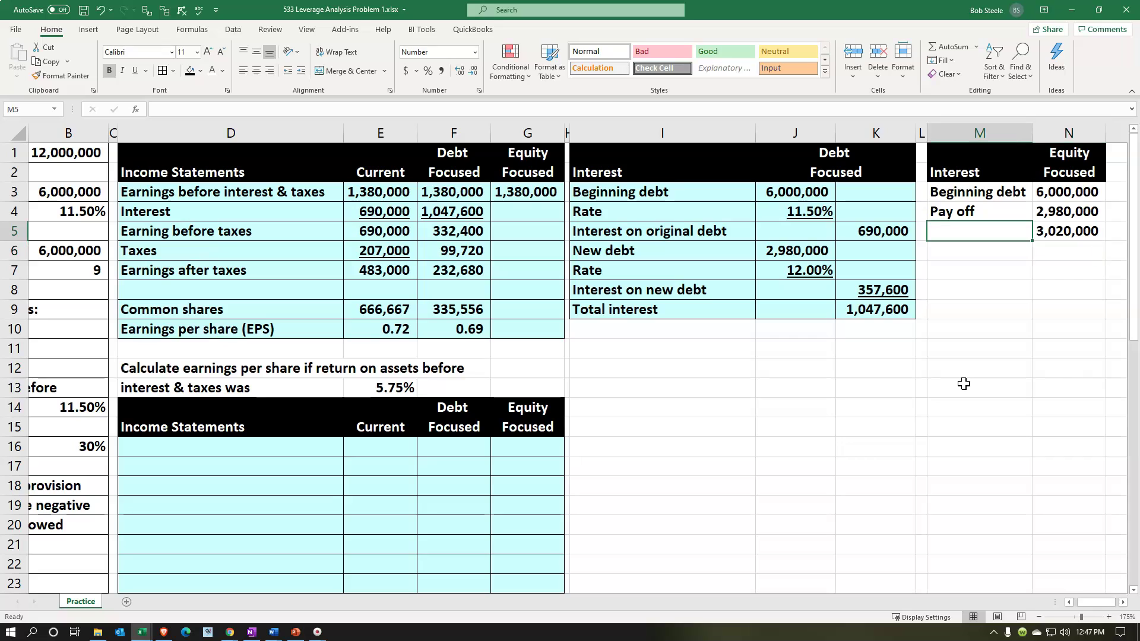
type("New ba")
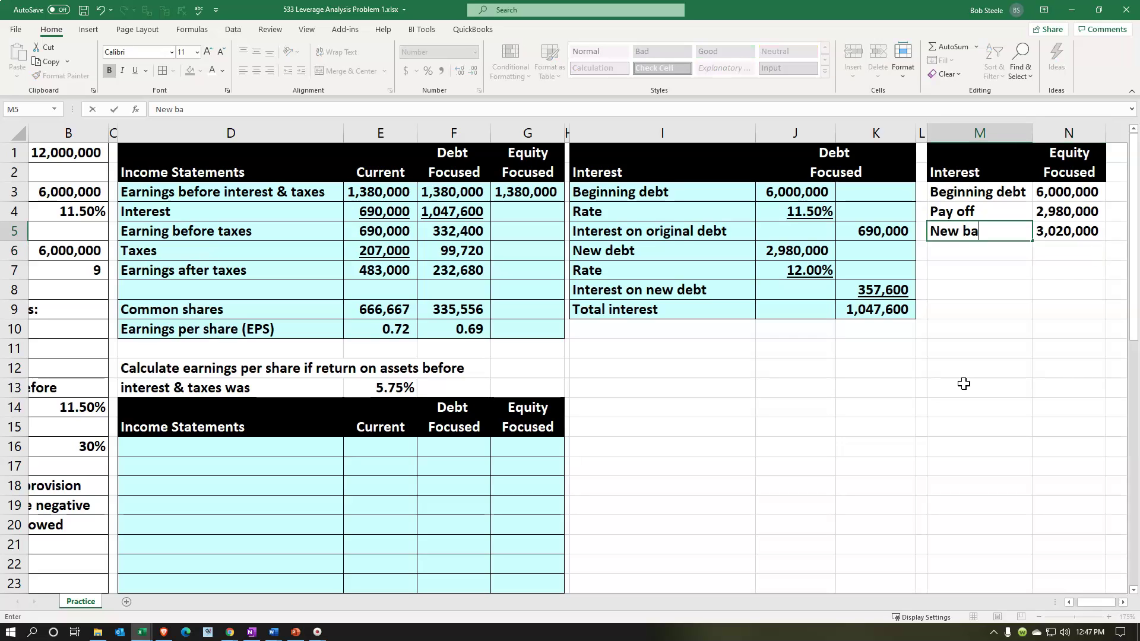
type("lance")
key("Right")
key("Up")
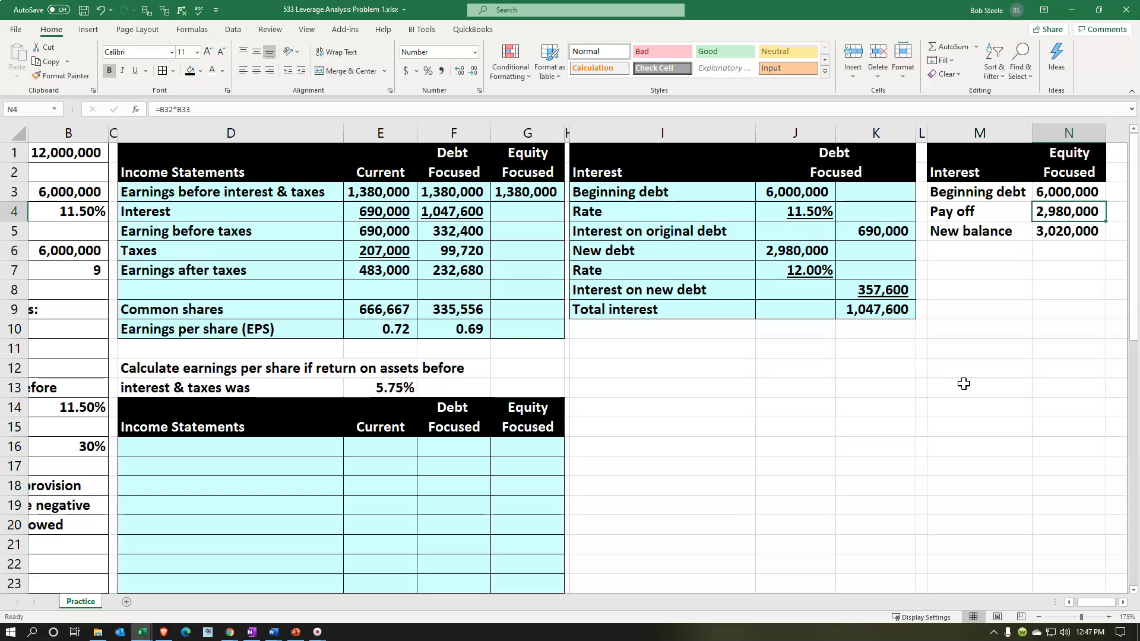
left_click(134, 71)
Step: Add a Rate label in M6 and link N6 to the current debt rate, =+B4
left_click(952, 250)
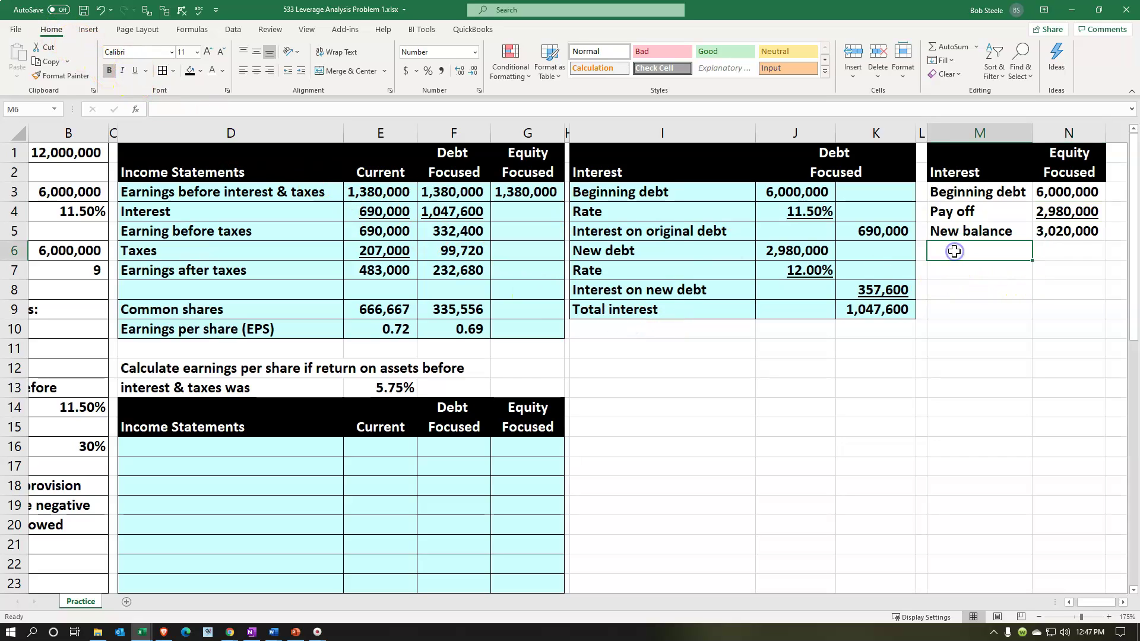
type("Rate")
key("Right")
type("+")
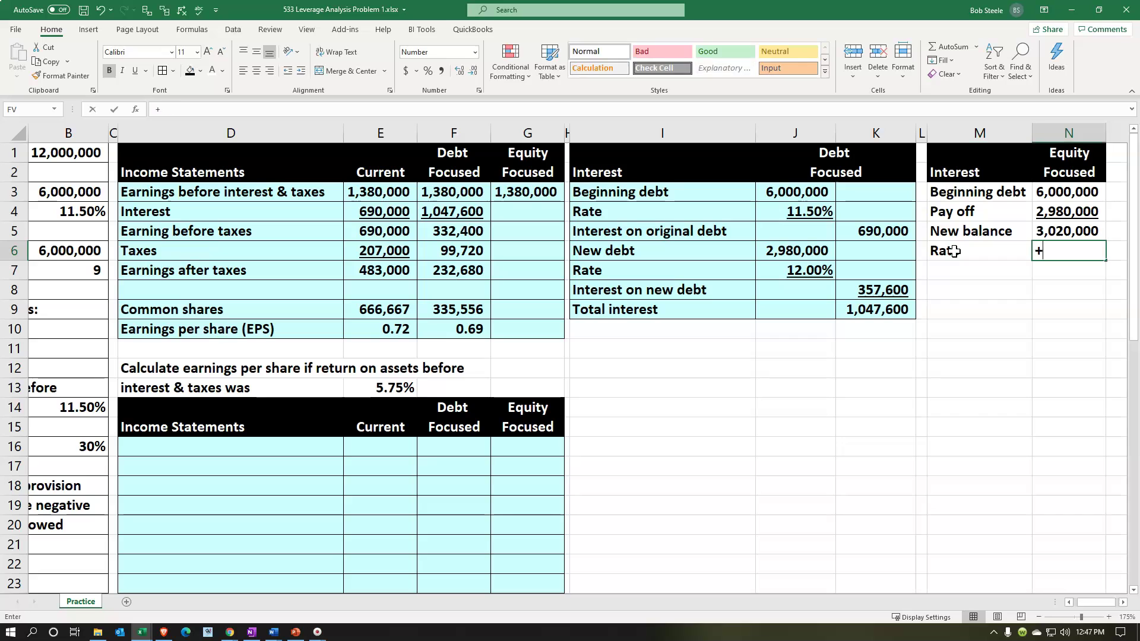
key("Left")
key("Left")
key("Left")
key("Left")
key("Left")
key("Left")
key("Left")
key("Left")
key("Left")
key("Left")
key("Left")
key("Left")
key("Up")
key("Up")
key("Tab")
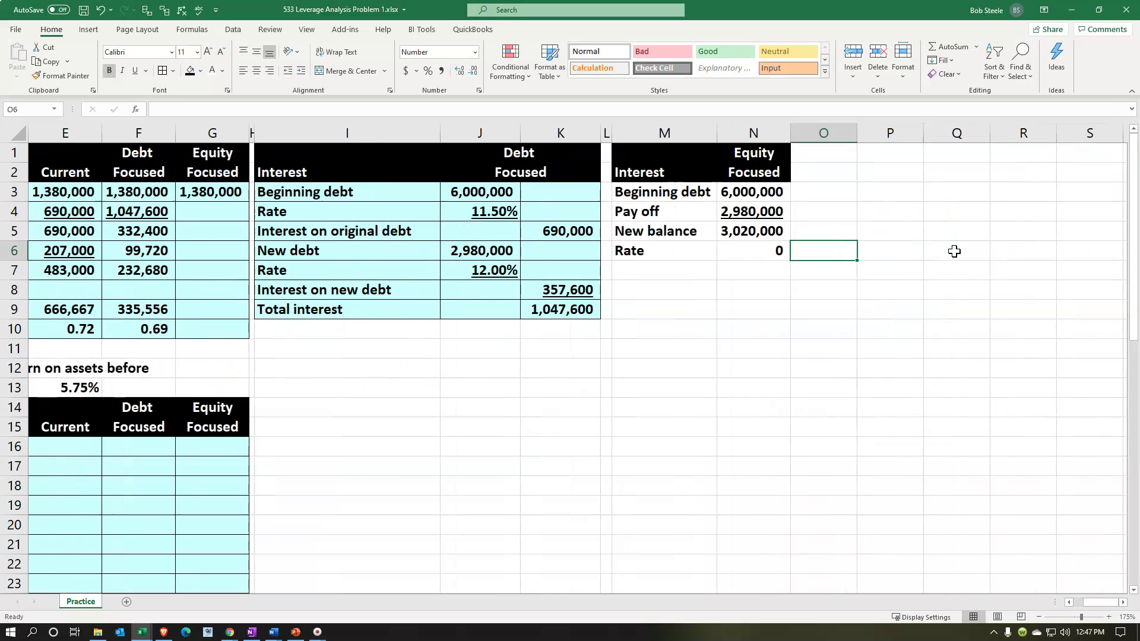
Step: Format the equity-focused rate in N6 as an underlined percentage with two decimal places
key("Left")
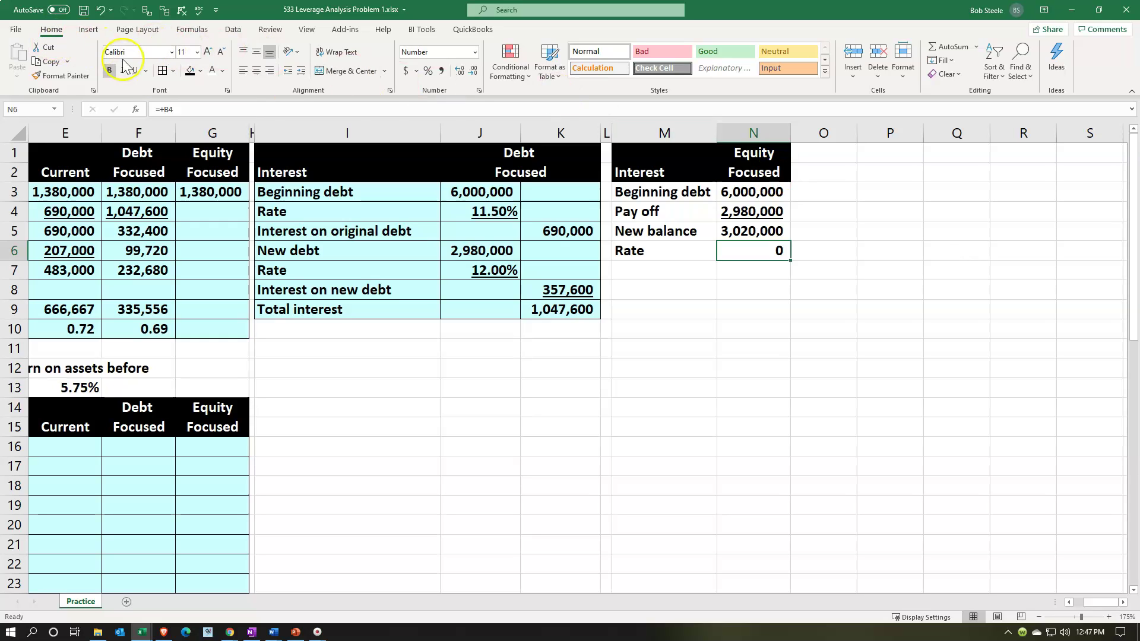
left_click(427, 72)
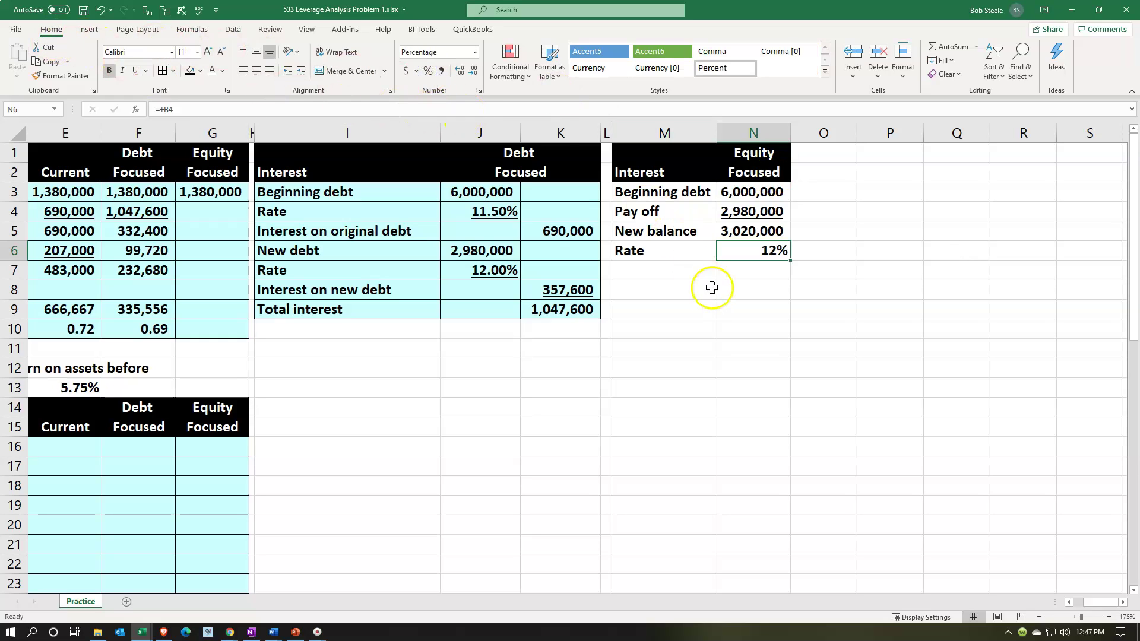
left_click(459, 71)
left_click(459, 71)
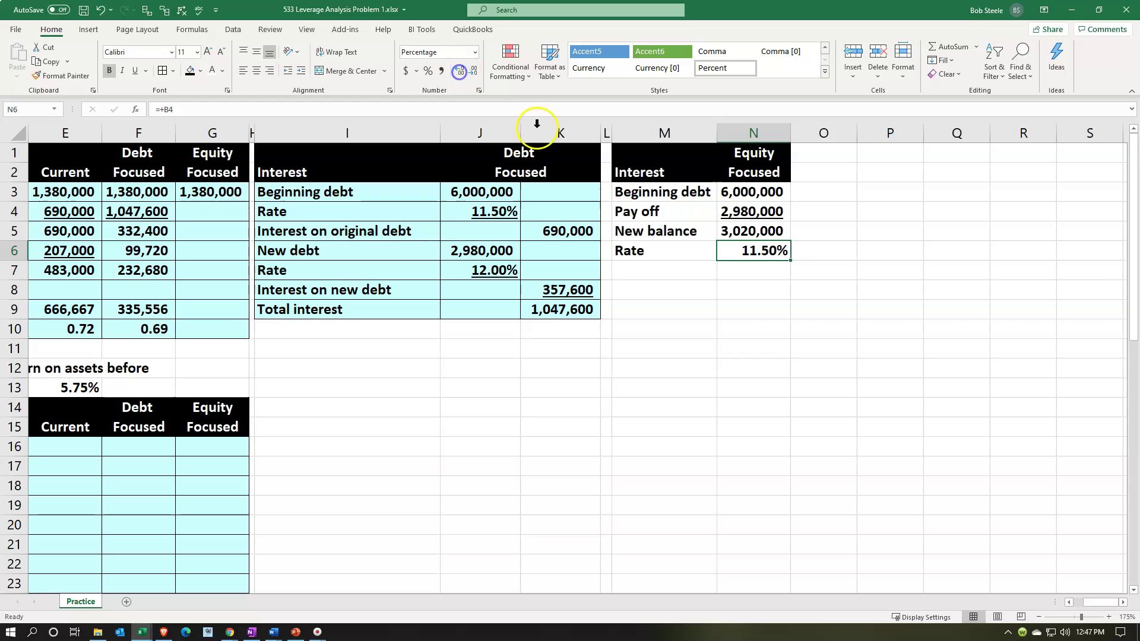
left_click(135, 71)
Step: Add an Interest label in M7 and calculate the interest in N7 as new balance times rate, =N5*N6
left_click(657, 268)
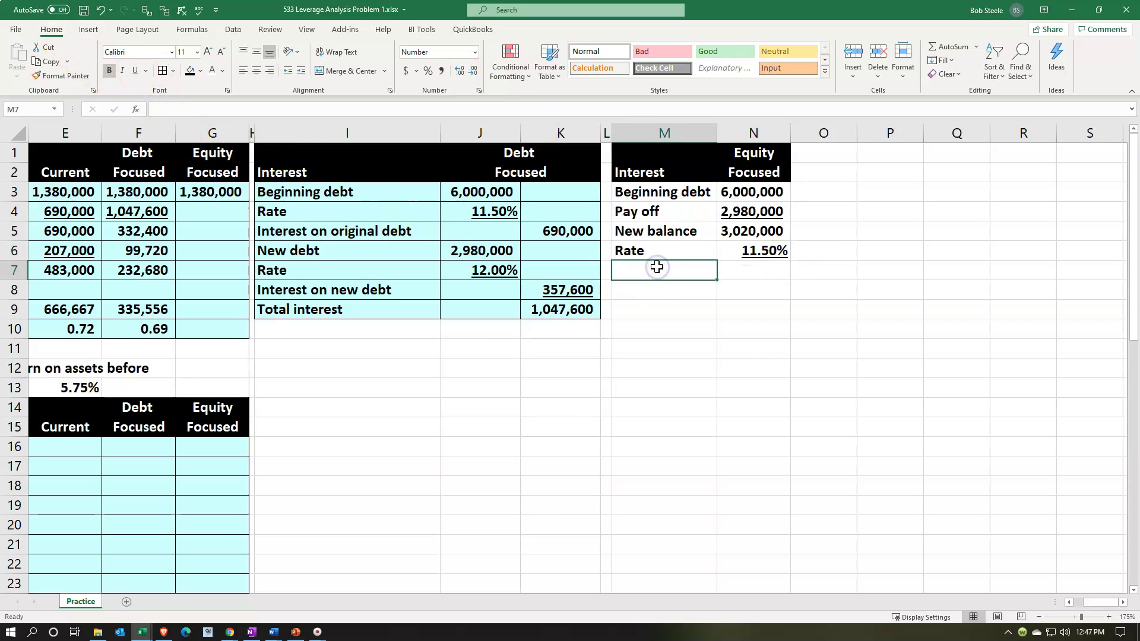
type("Interest")
key("Tab")
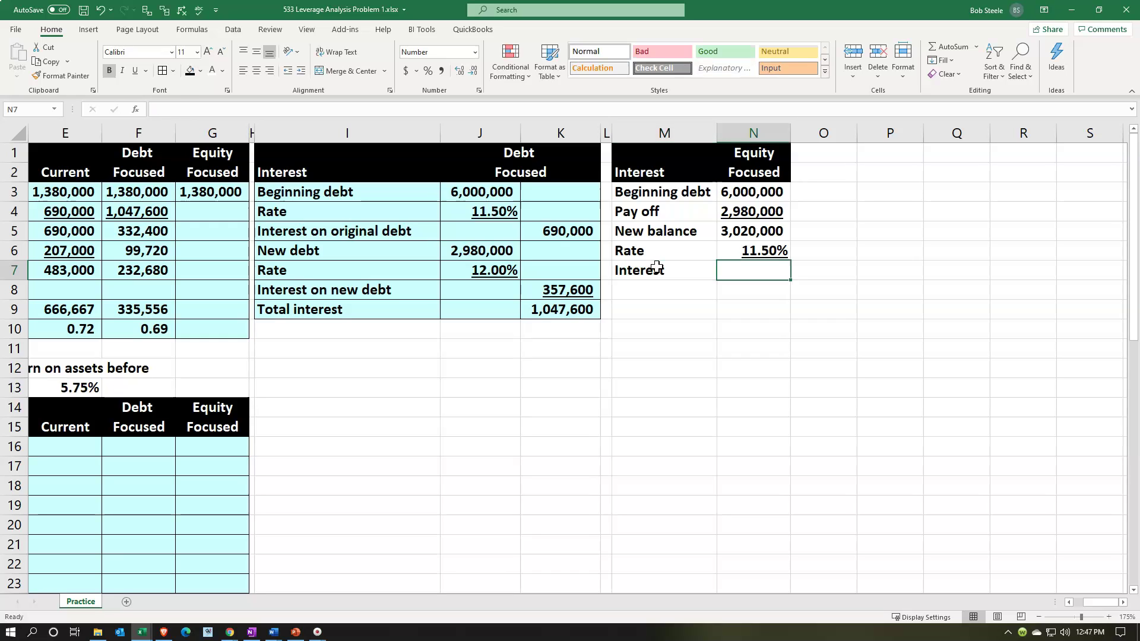
type("=")
key("Up")
key("Up")
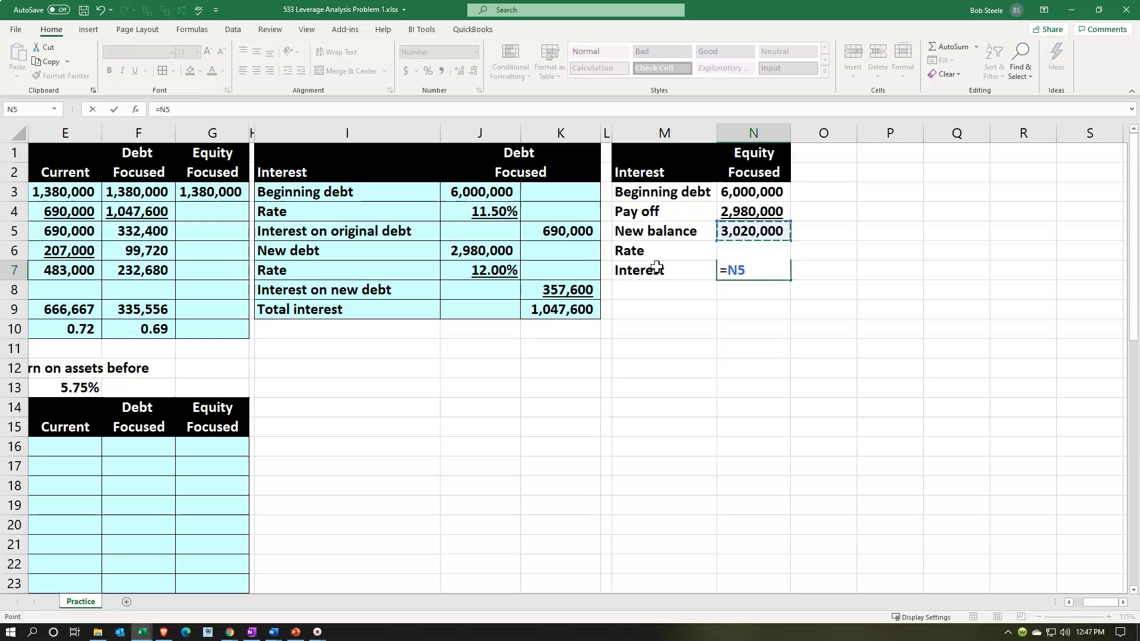
type("*")
key("Up")
key("Return")
key("Up")
key("Right")
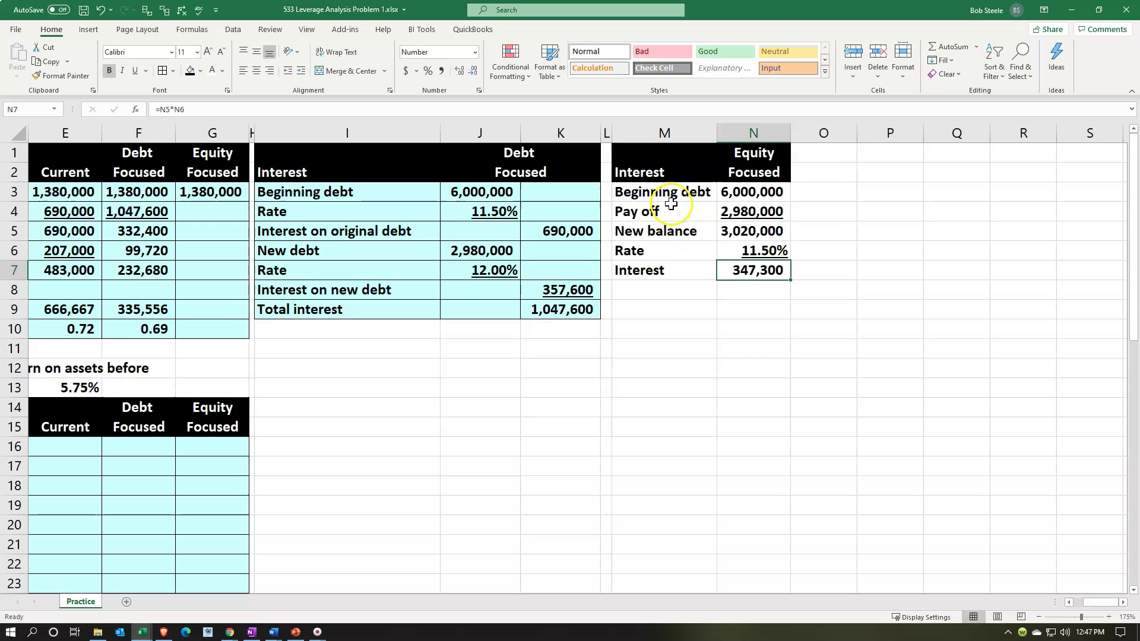
Step: Format the equity-focused interest calculation in M3:N7 with light blue fill and cell borders
left_click_drag(668, 189, 733, 264)
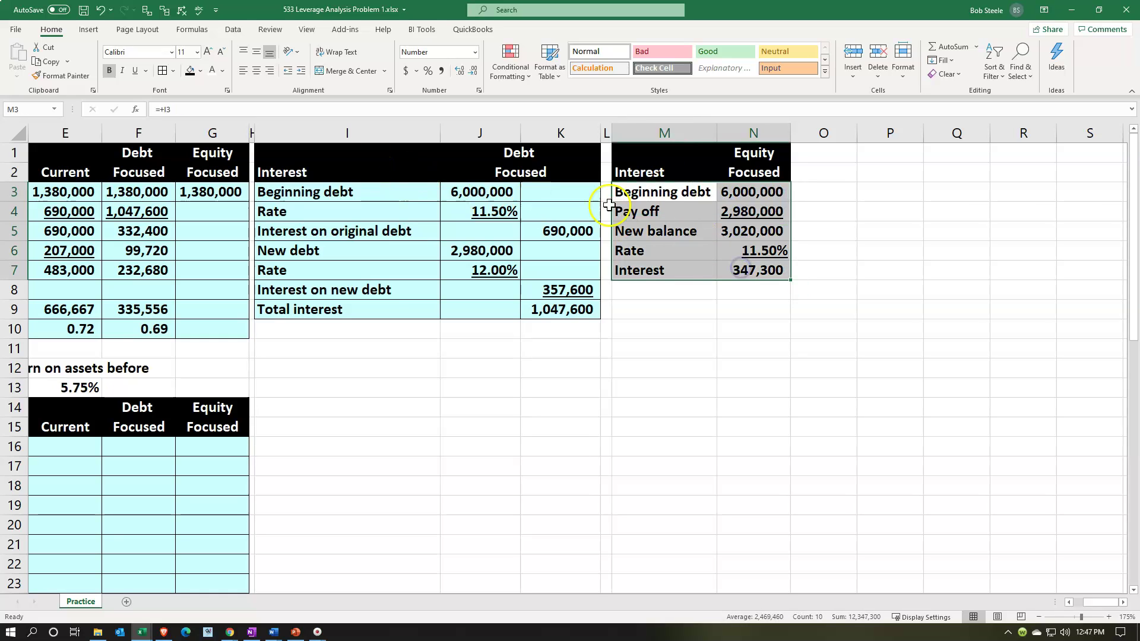
right_click(672, 214)
left_click(734, 195)
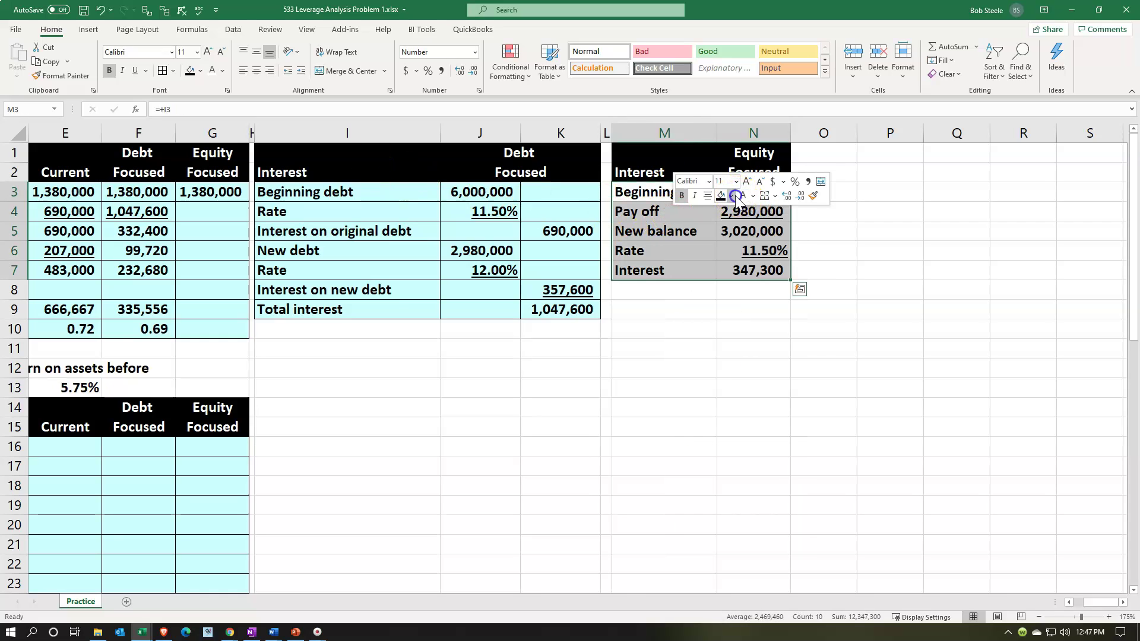
left_click(721, 341)
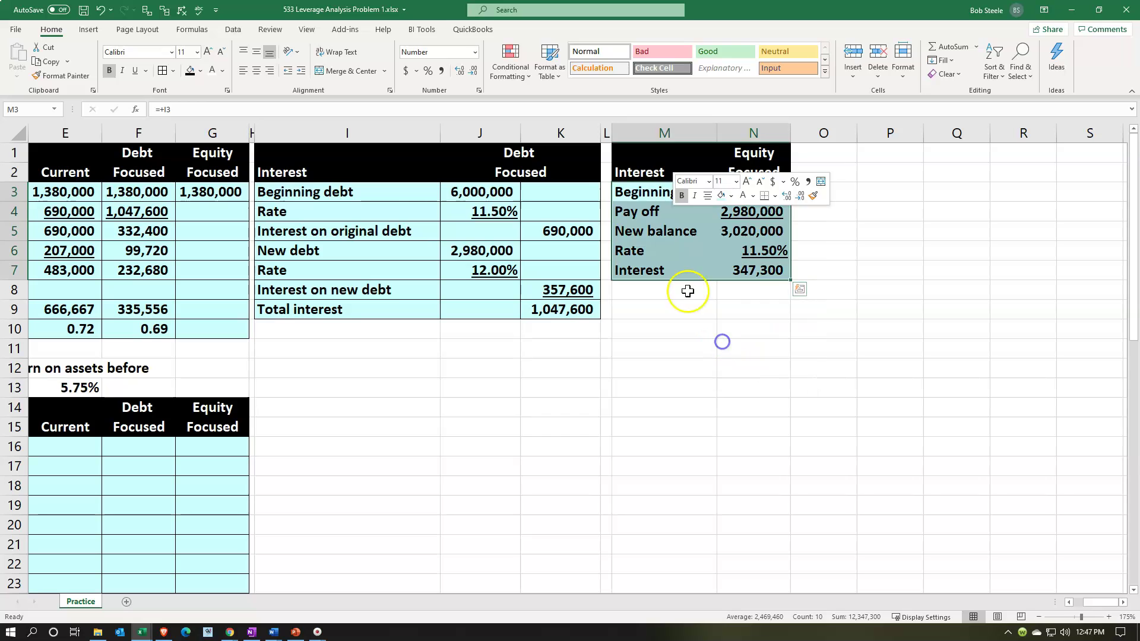
left_click(163, 70)
Step: Link the equity-focused interest expense in G4 to the interest calculated in the supporting table, =N7
left_click(388, 275)
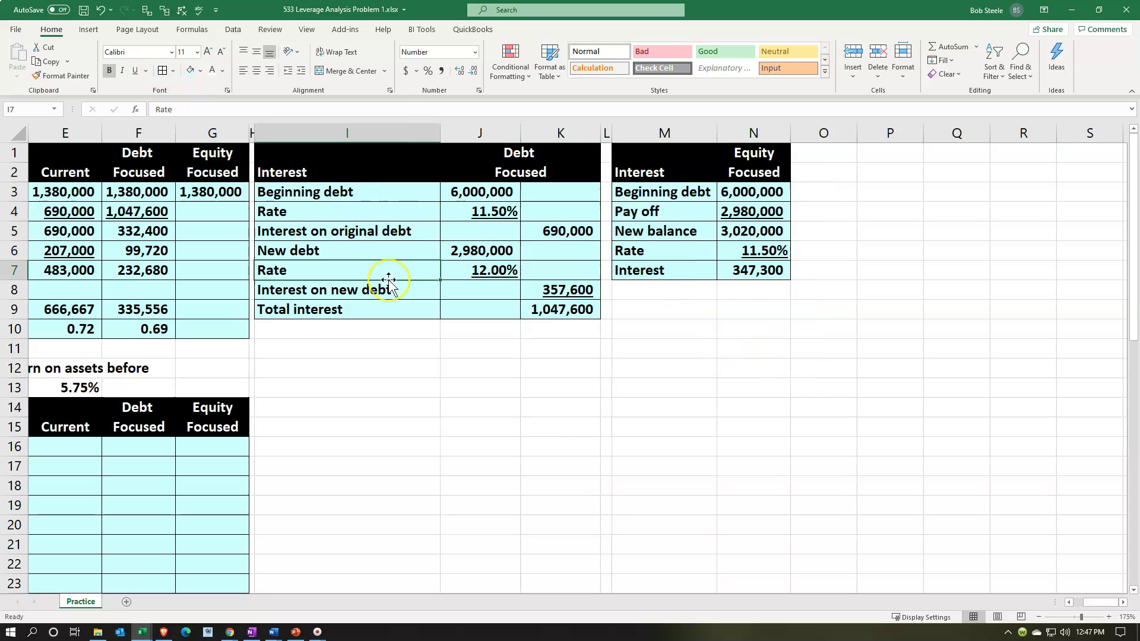
key("Left")
key("Left")
key("Left")
key("Left")
key("Left")
key("Right")
key("Right")
key("Right")
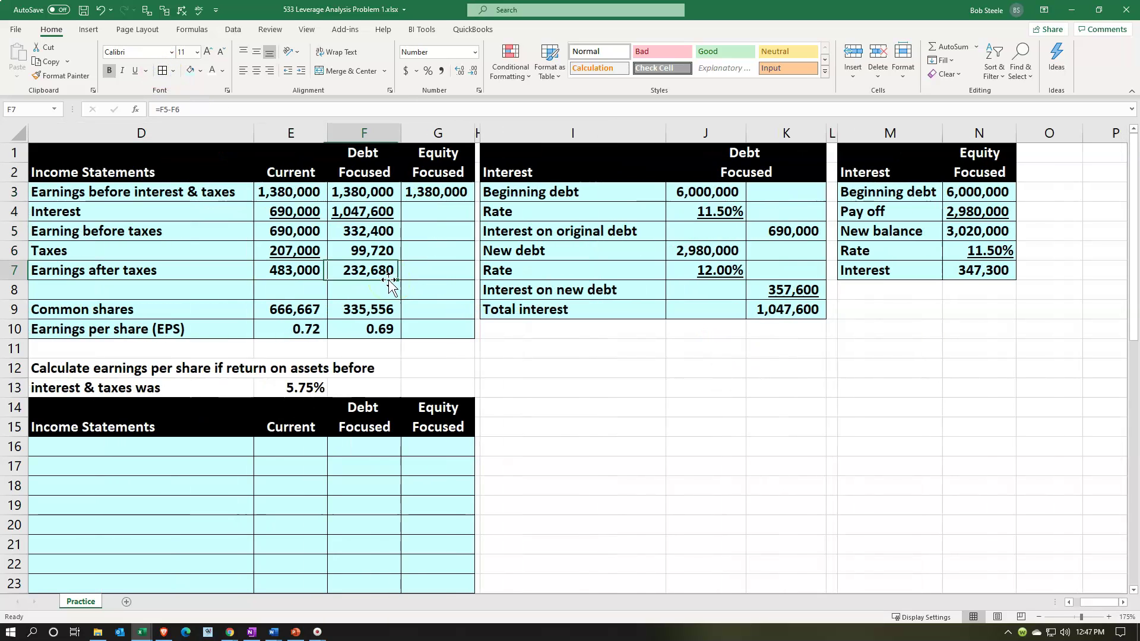
key("Up")
key("Up")
key("Up")
type("=")
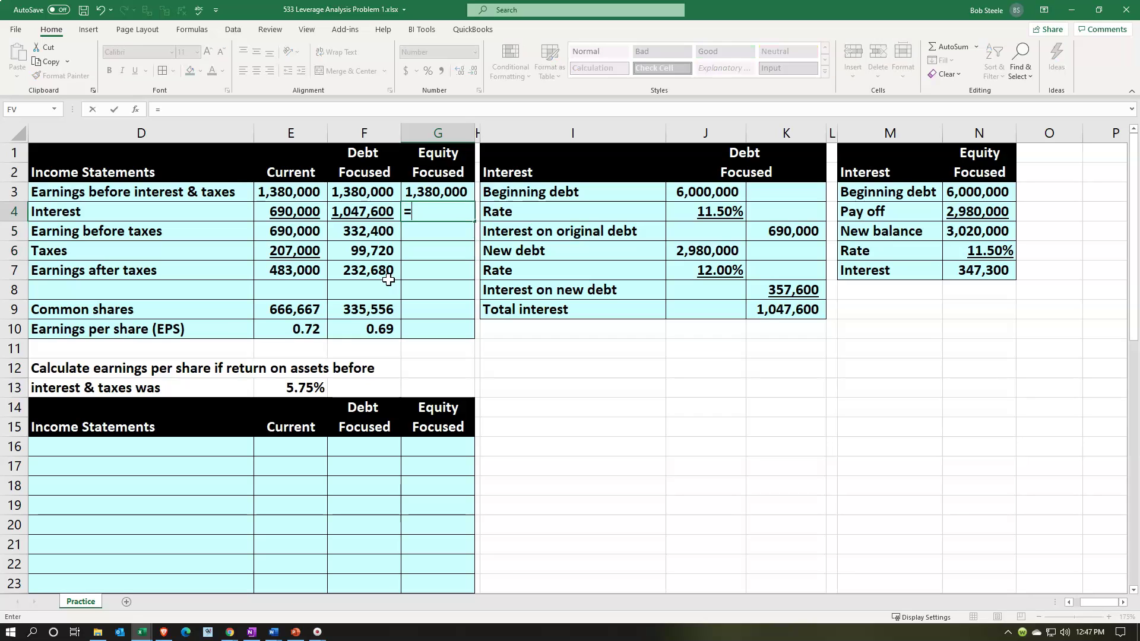
key("Down")
key("Down")
key("Down")
key("Down")
key("Down")
key("Right")
key("Right")
key("Right")
key("Right")
key("Right")
key("Right")
key("Right")
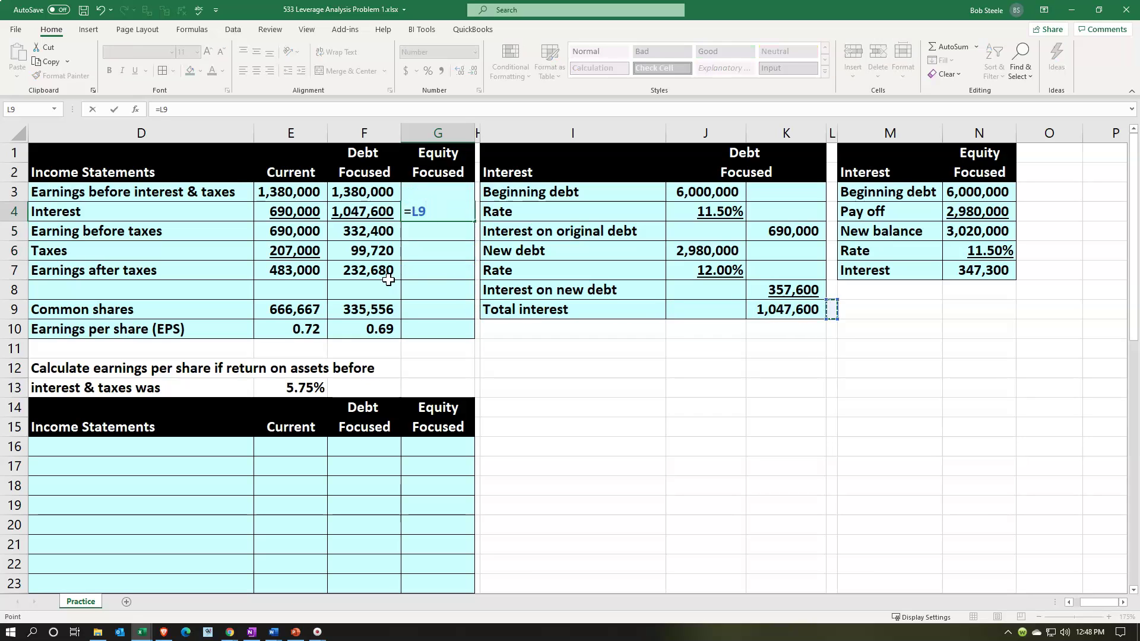
key("Up")
key("Up")
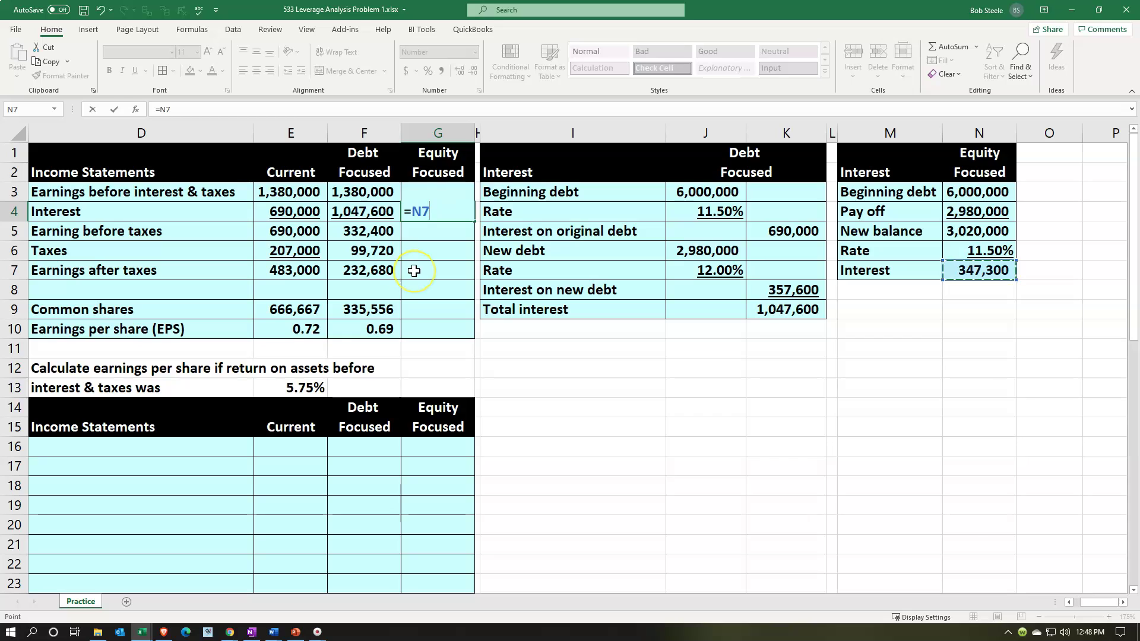
key("Return")
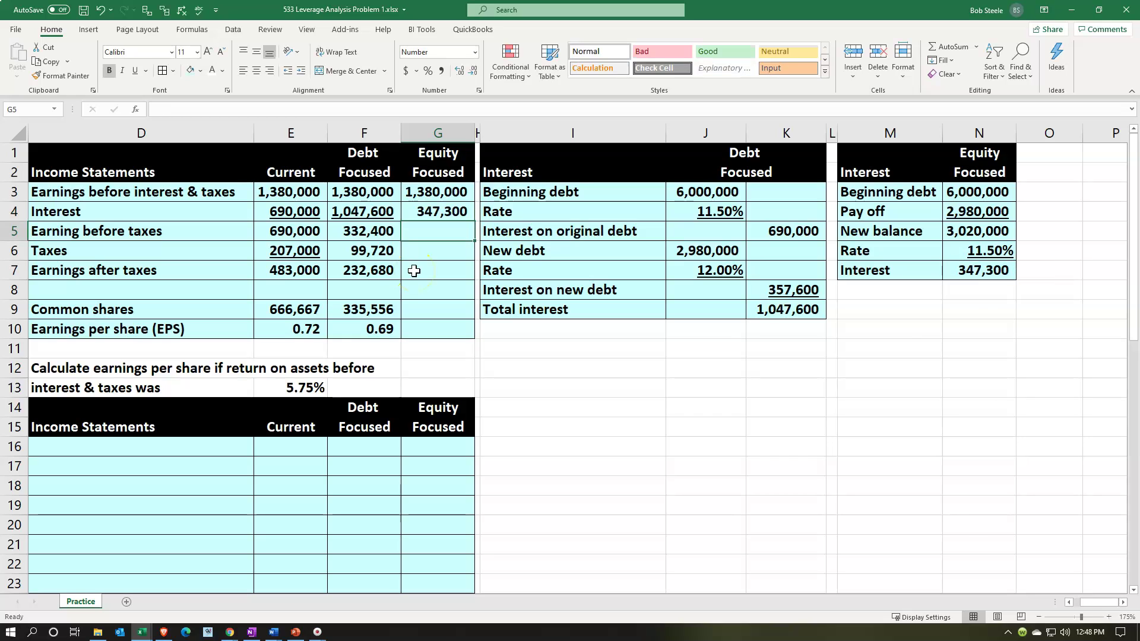
Step: Calculate the equity-focused earnings before taxes in G5 as =G3-G4 and underline the interest in G4
type("=")
key("Up")
key("Up")
type("-")
key("Up")
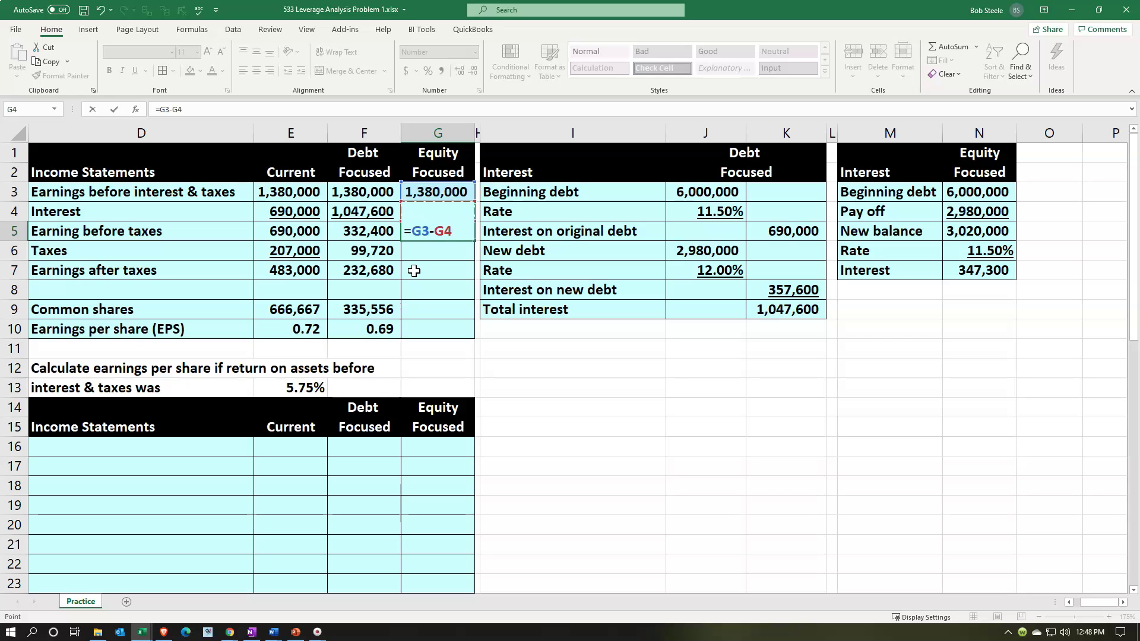
key("Return")
key("Up")
key("Up")
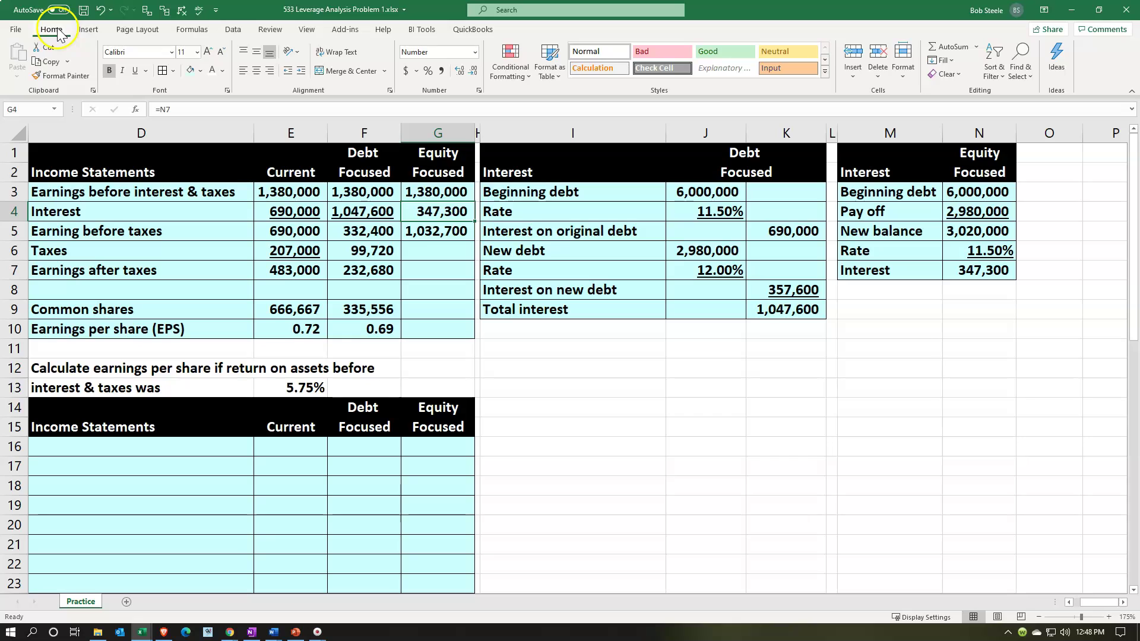
left_click(136, 70)
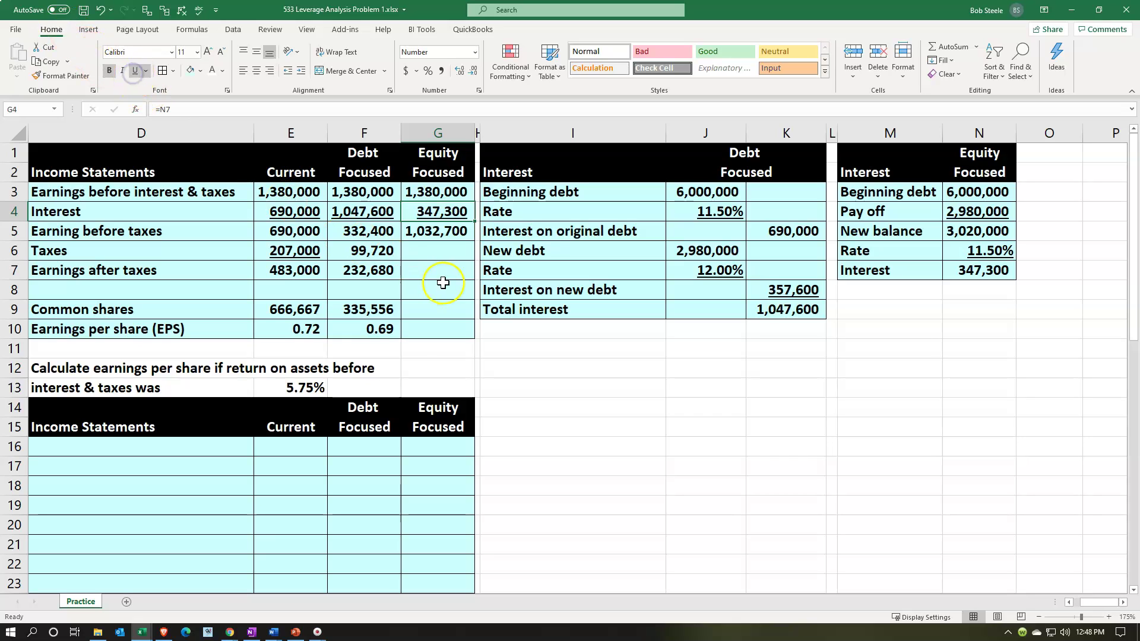
Step: Calculate the equity-focused taxes in G6 as earnings before taxes times the tax rate, =G5*B16, and underline the amount
left_click(432, 252)
type("=")
key("Up")
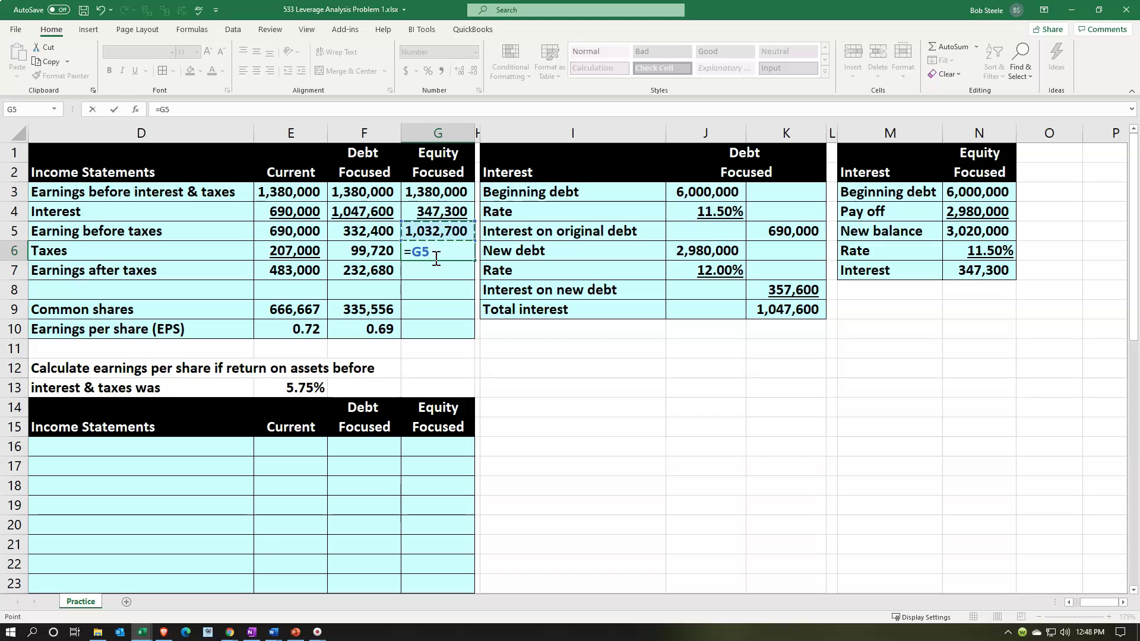
type("*")
key("Down")
key("Down")
key("Down")
key("Down")
key("Down")
key("Down")
key("Down")
key("Down")
key("Down")
key("Down")
key("Down")
key("Down")
key("Down")
key("Down")
key("Down")
key("Down")
key("Down")
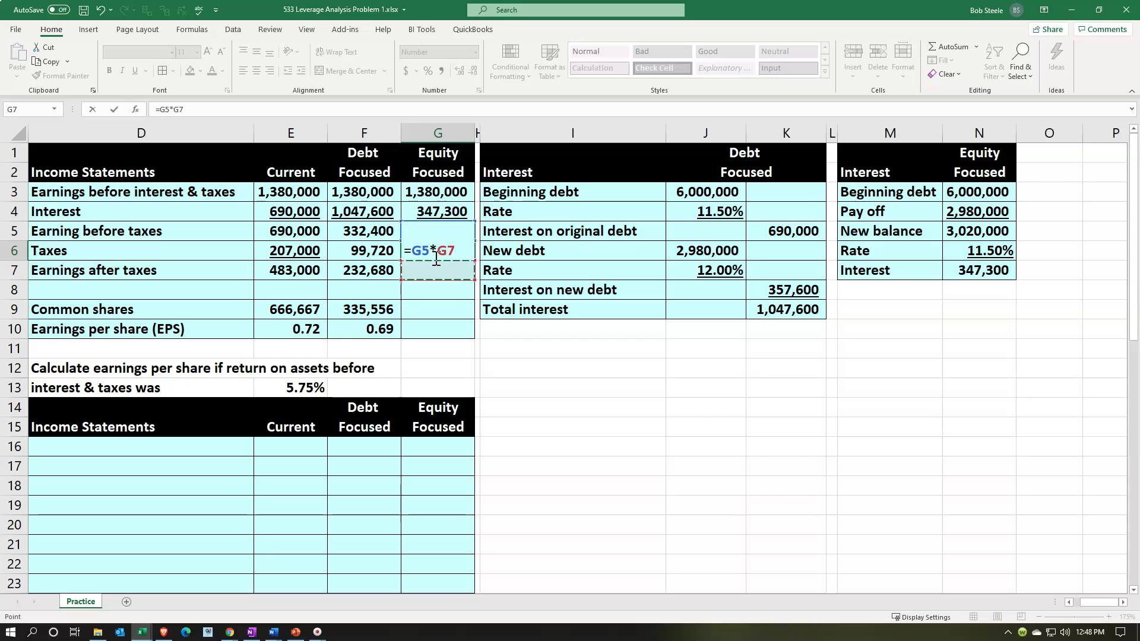
key("Left")
key("Left")
key("Left")
key("Left")
key("Left")
key("Left")
key("Up")
key("Up")
key("Up")
key("Up")
key("Up")
key("Right")
key("Up")
key("Up")
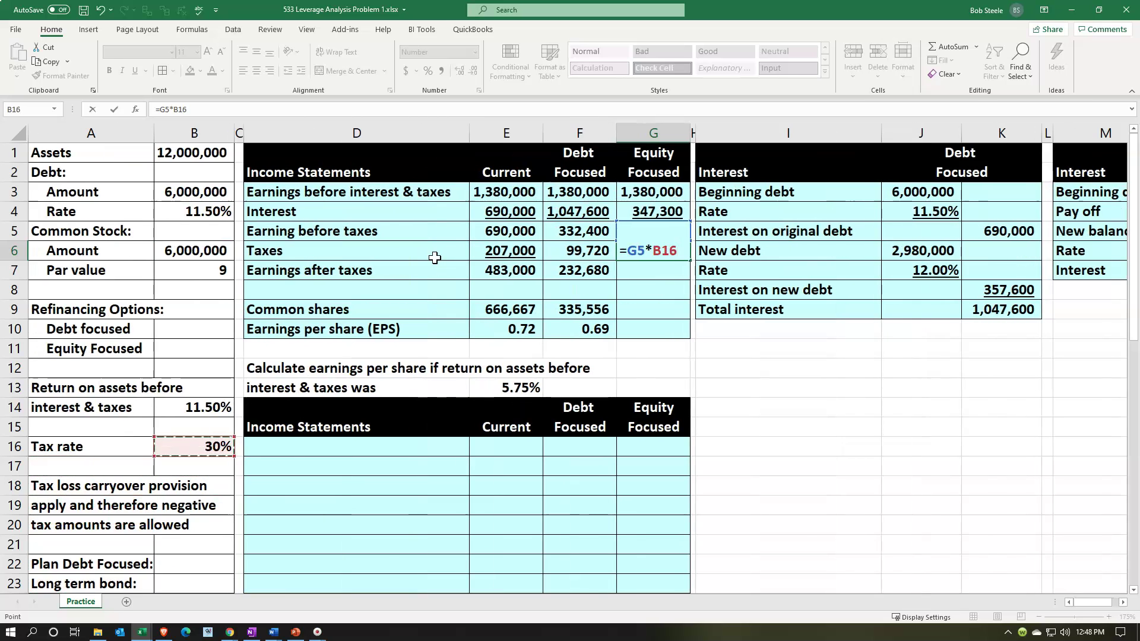
key("Return")
key("Up")
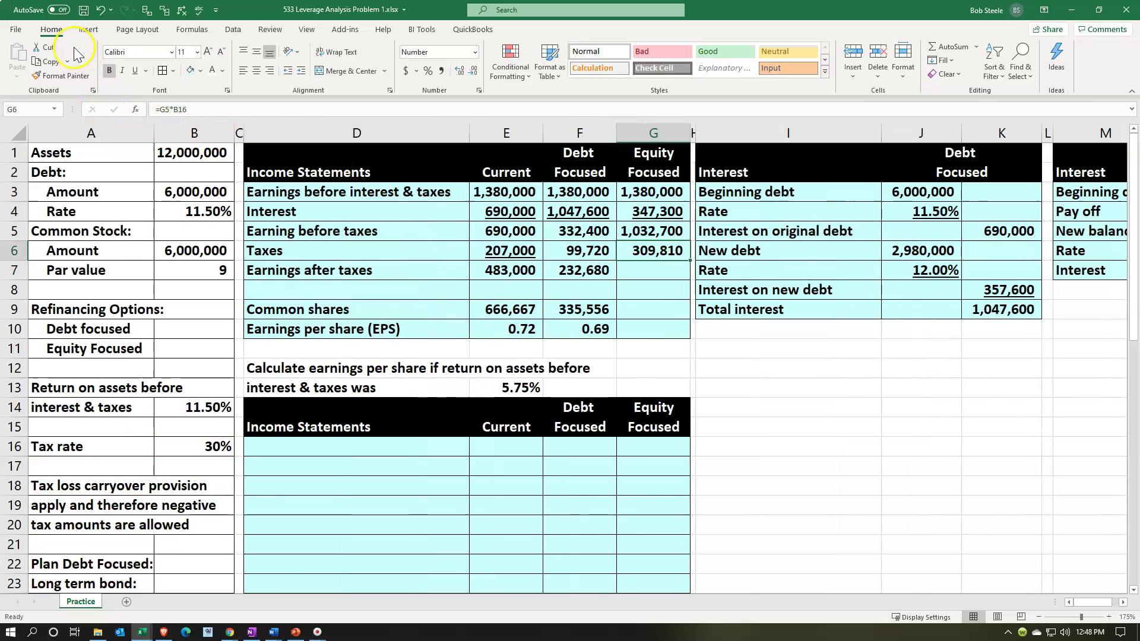
left_click(136, 72)
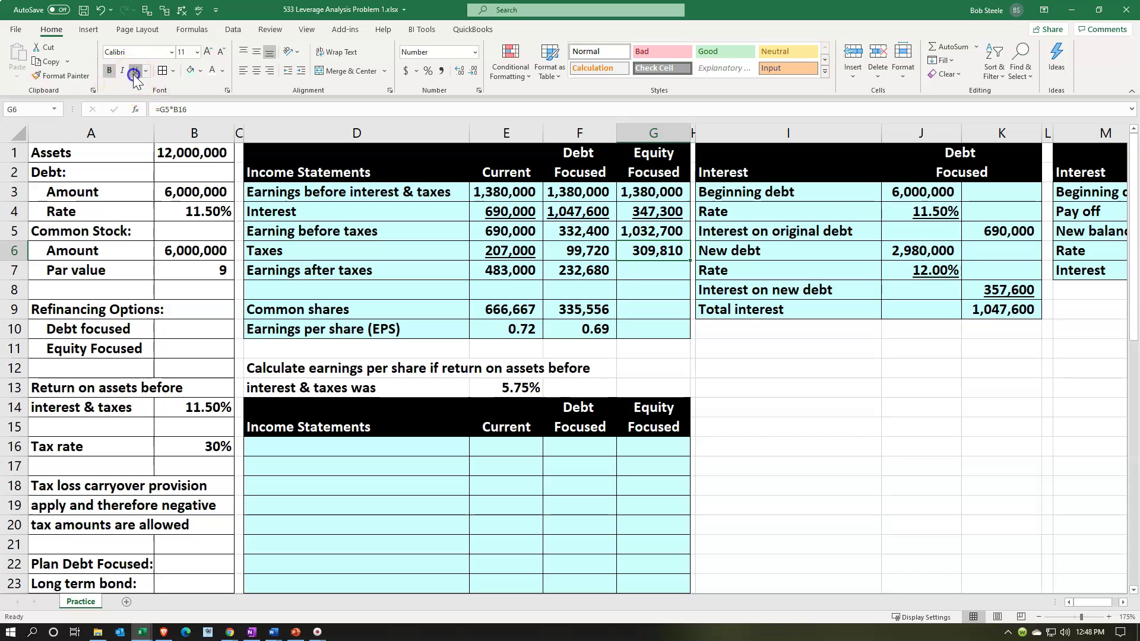
Step: Calculate the equity-focused earnings after taxes in G7 as =G5-G6
left_click(676, 273)
type("=")
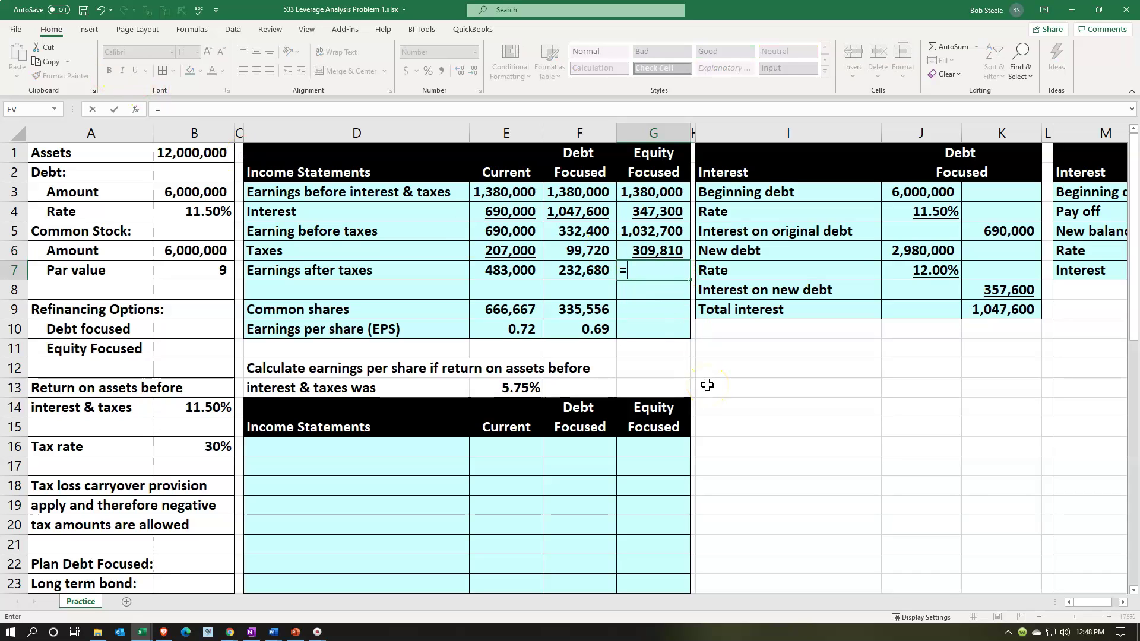
key("Up")
key("Up")
type("-")
key("Down")
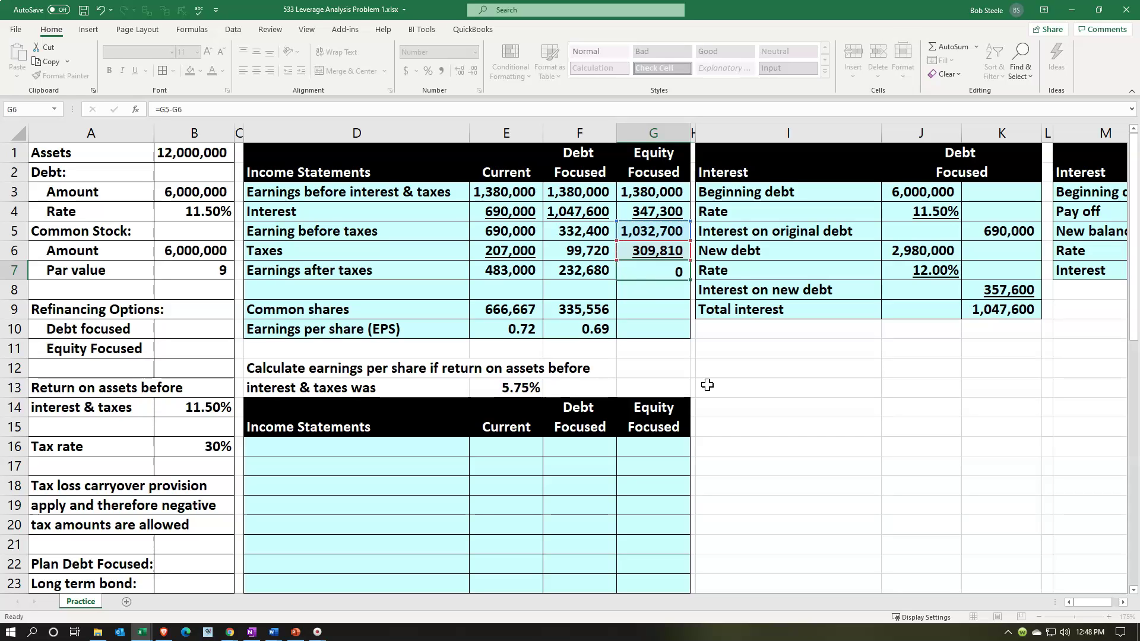
key("Return")
Step: Calculate the equity-focused common shares in G9 as current shares plus the plan's newly issued shares, =E9+B32
key("Down")
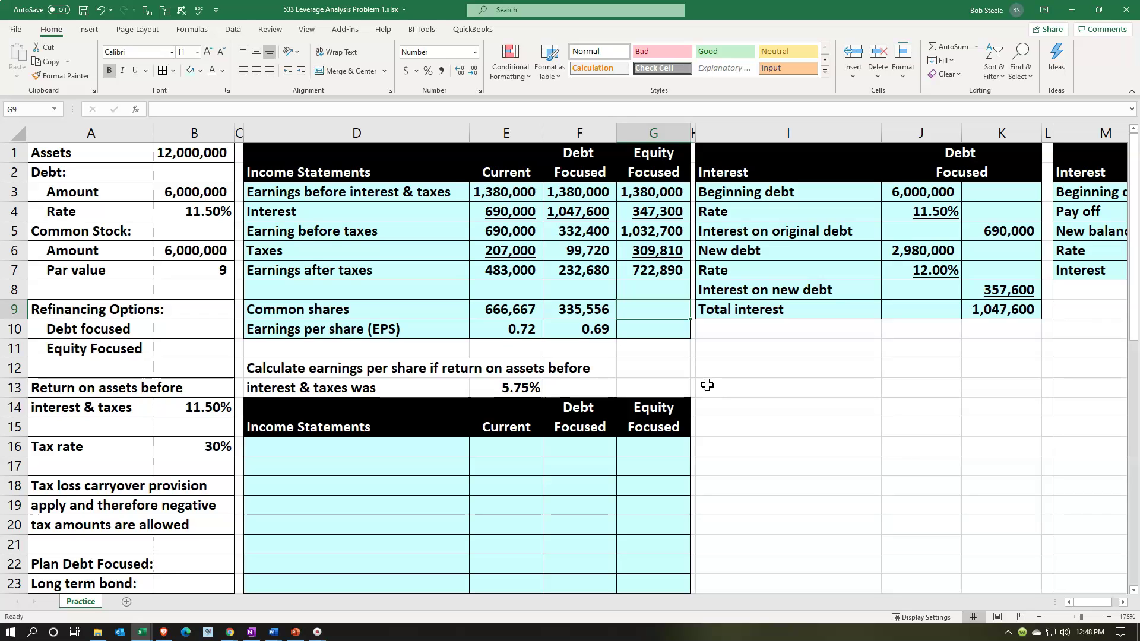
scroll(708, 385, "down", 5)
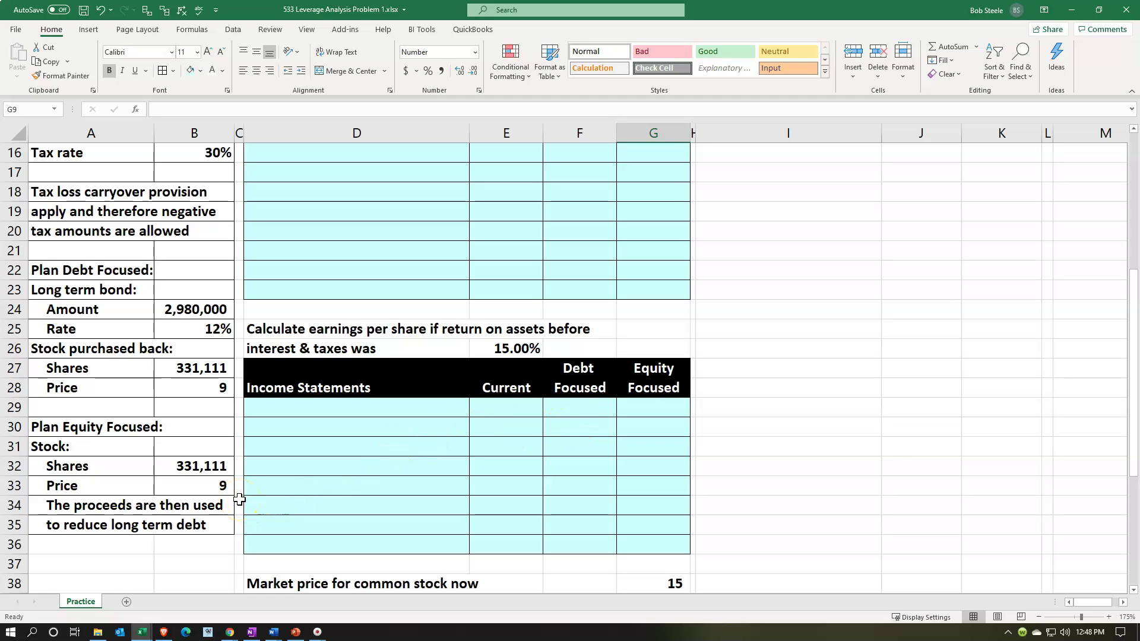
scroll(239, 499, "up", 4)
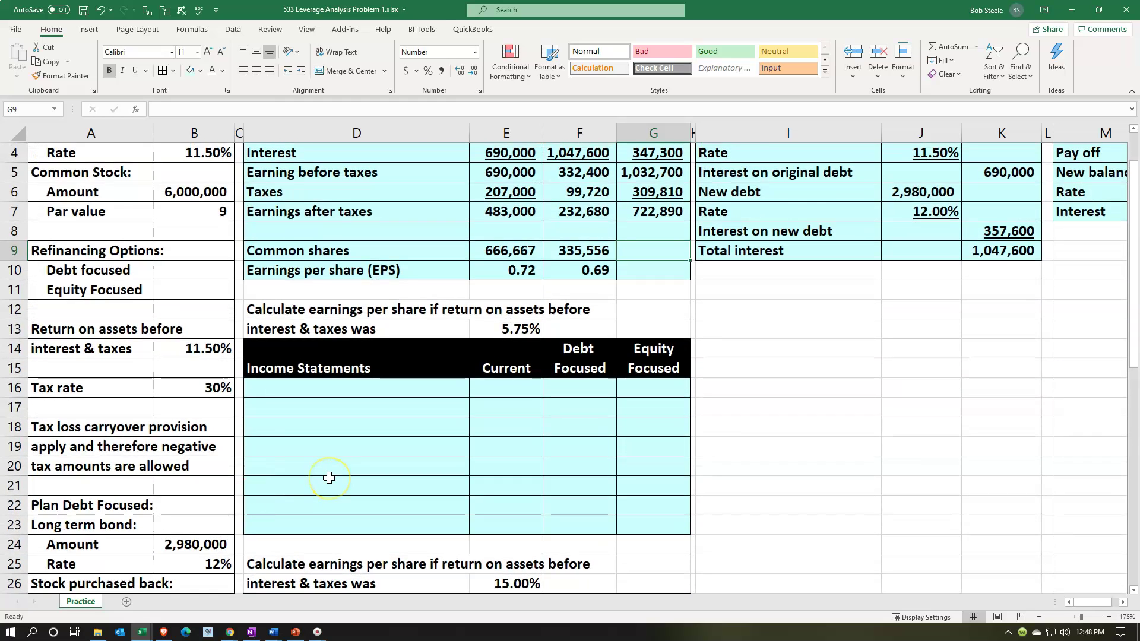
scroll(329, 478, "up", 1)
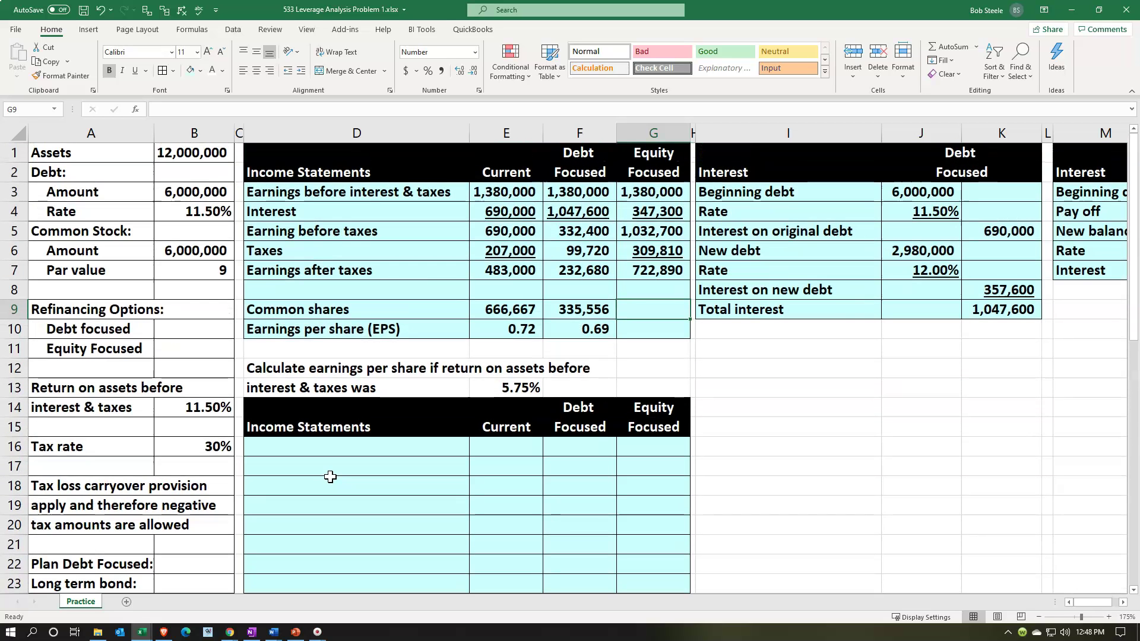
type("=")
key("Left")
key("Left")
key("Left")
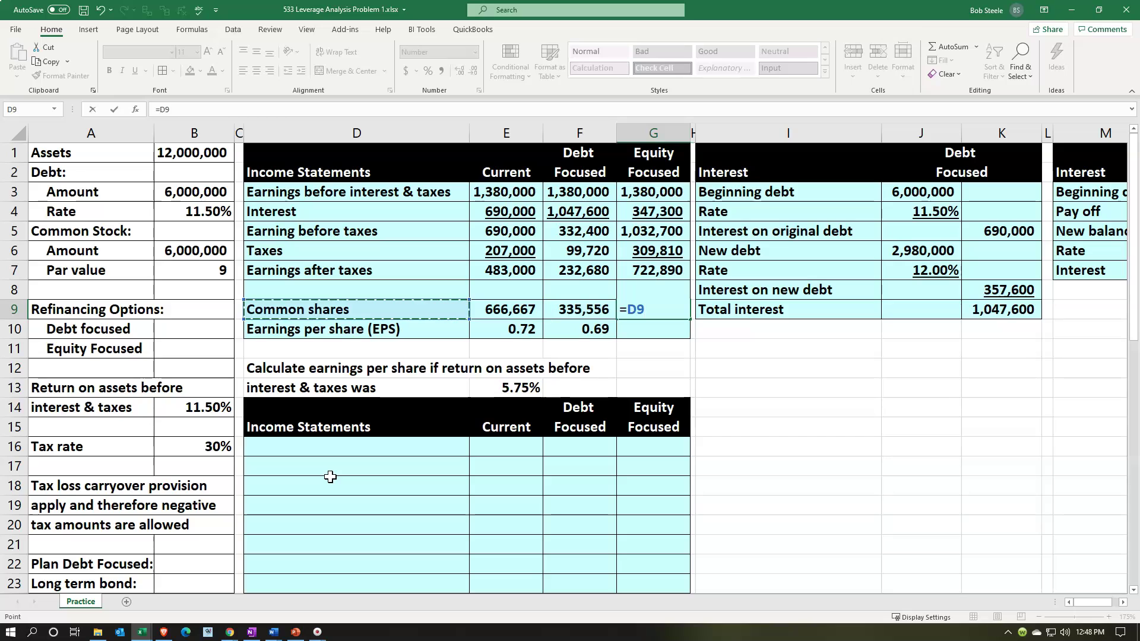
key("Right")
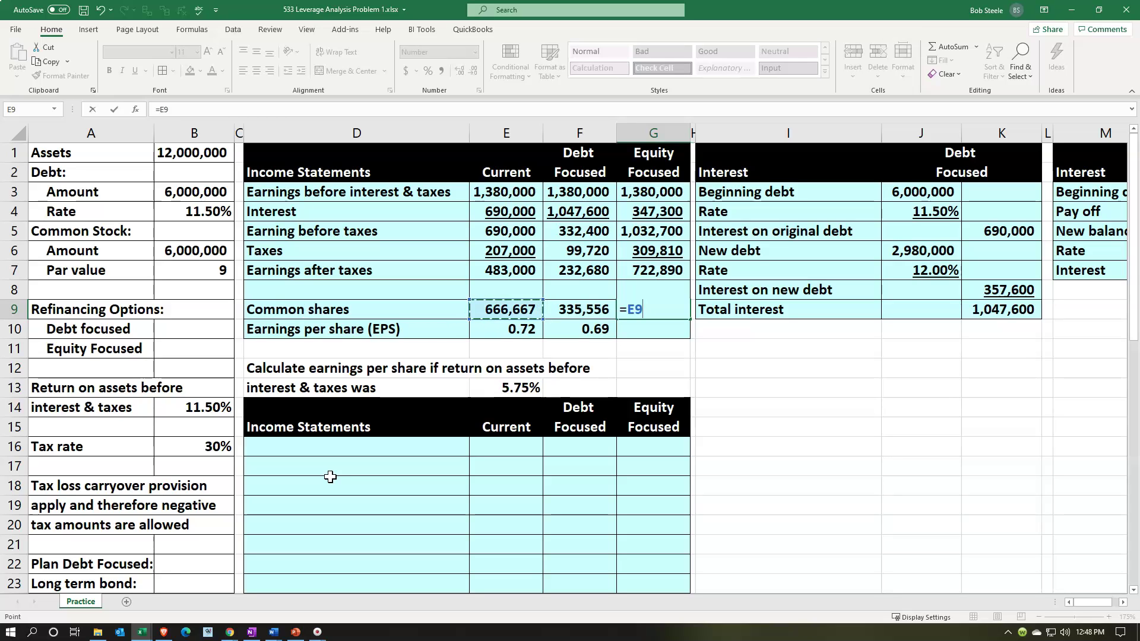
type("+")
scroll(330, 477, "down", 5)
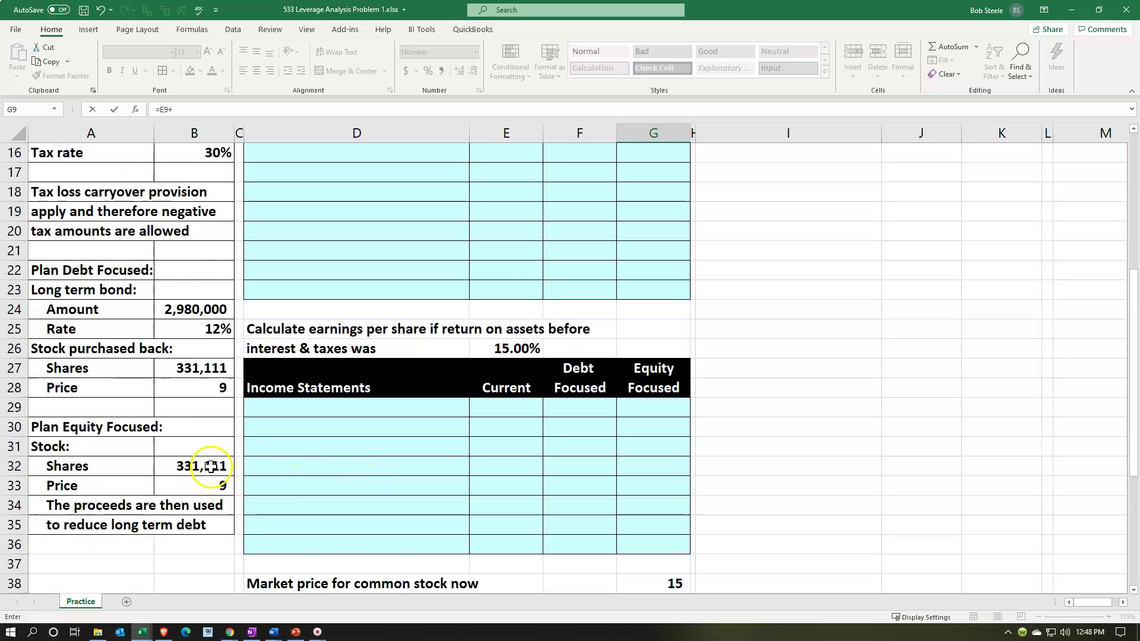
left_click(211, 466)
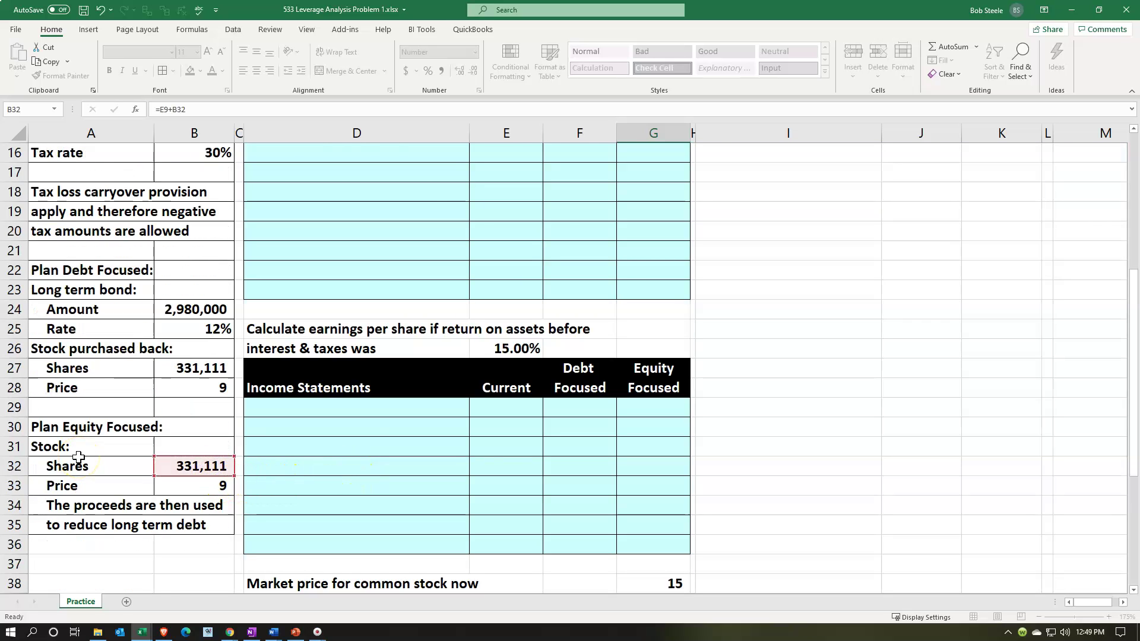
key("Return")
Step: Calculate the equity-focused earnings per share in G10 as =G7/G9 and show it with two decimal places
scroll(705, 382, "up", 2)
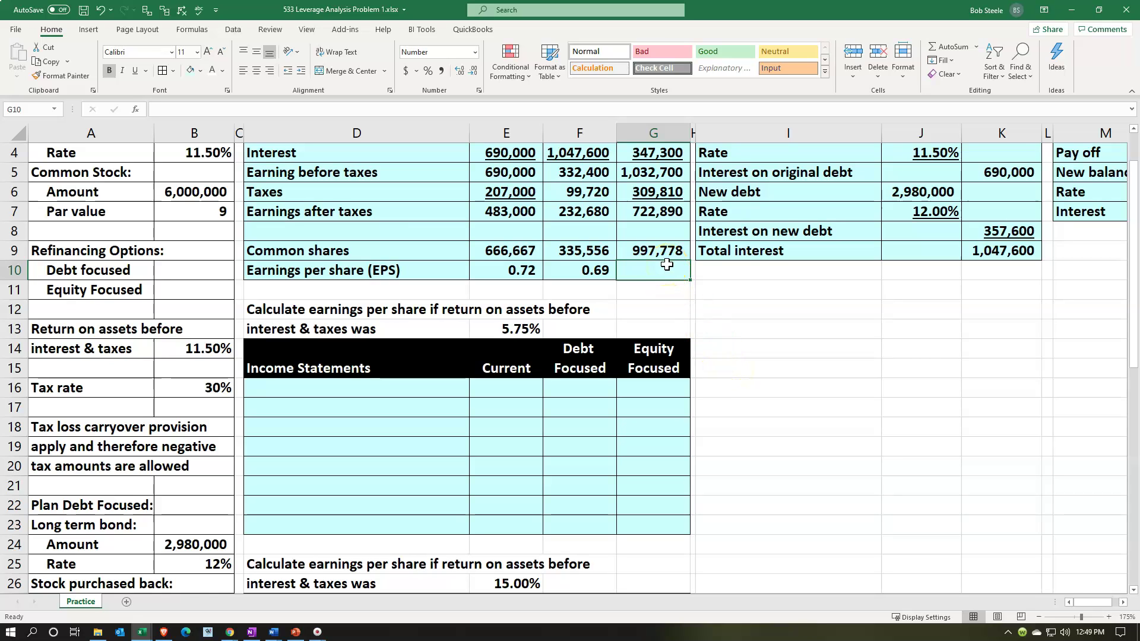
left_click(651, 215)
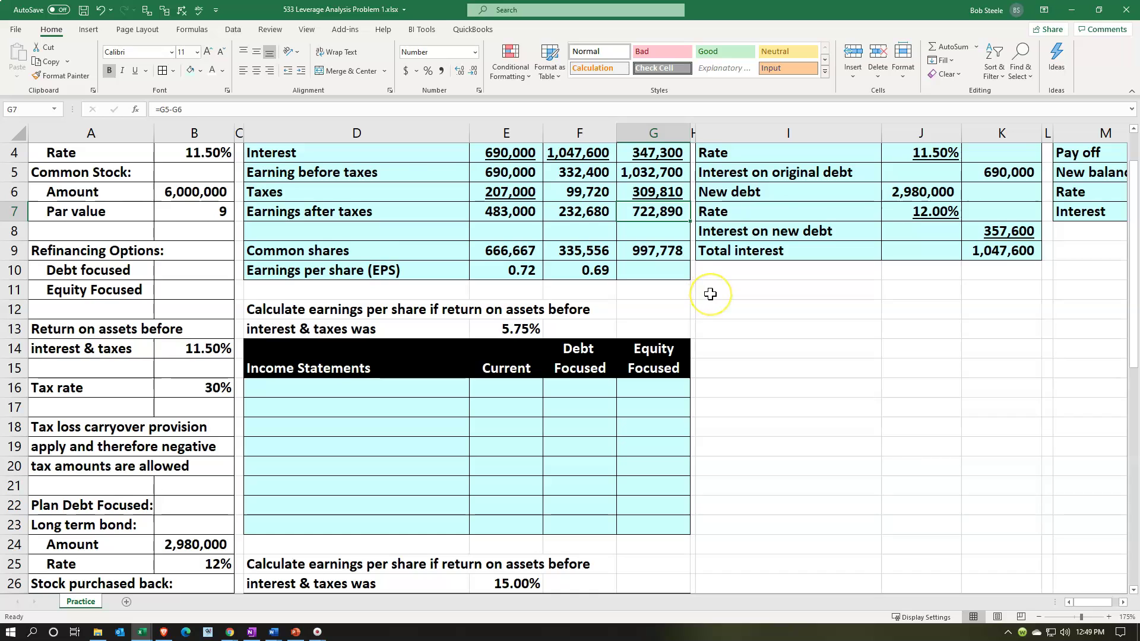
scroll(711, 293, "up", 1)
left_click(659, 324)
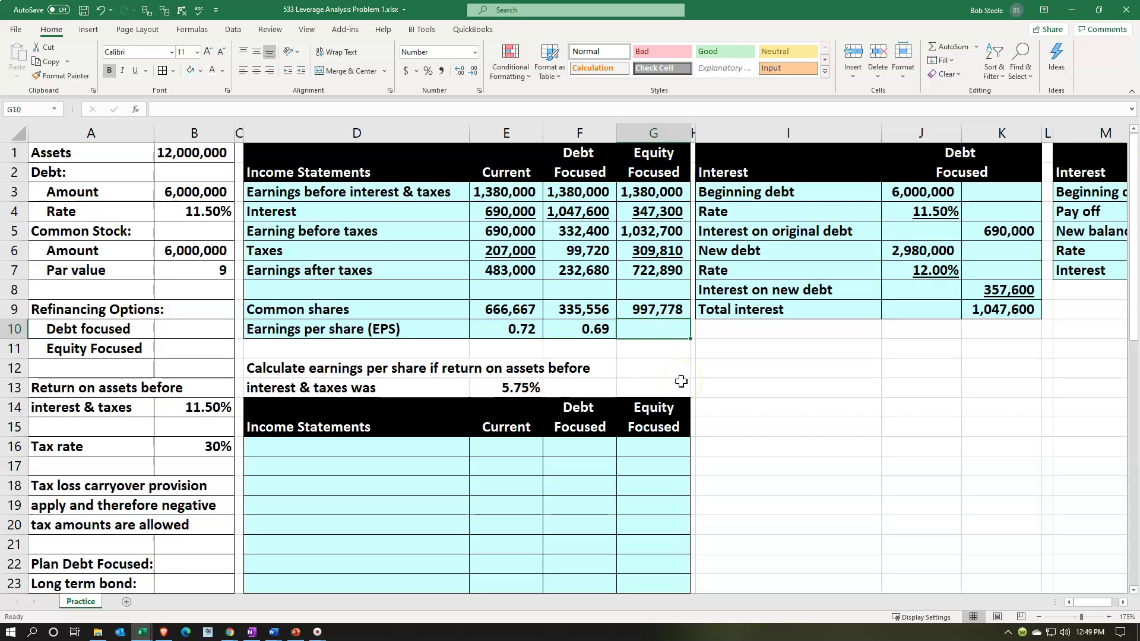
type("=")
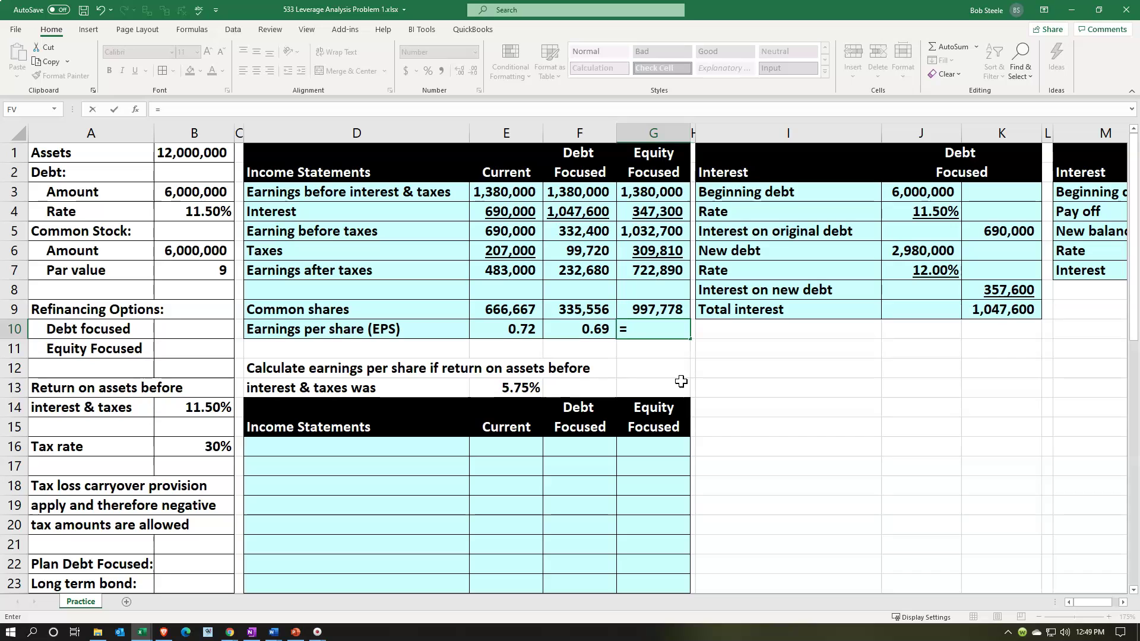
key("Up")
key("Up")
key("Up")
type("/")
key("Up")
key("Return")
key("Up")
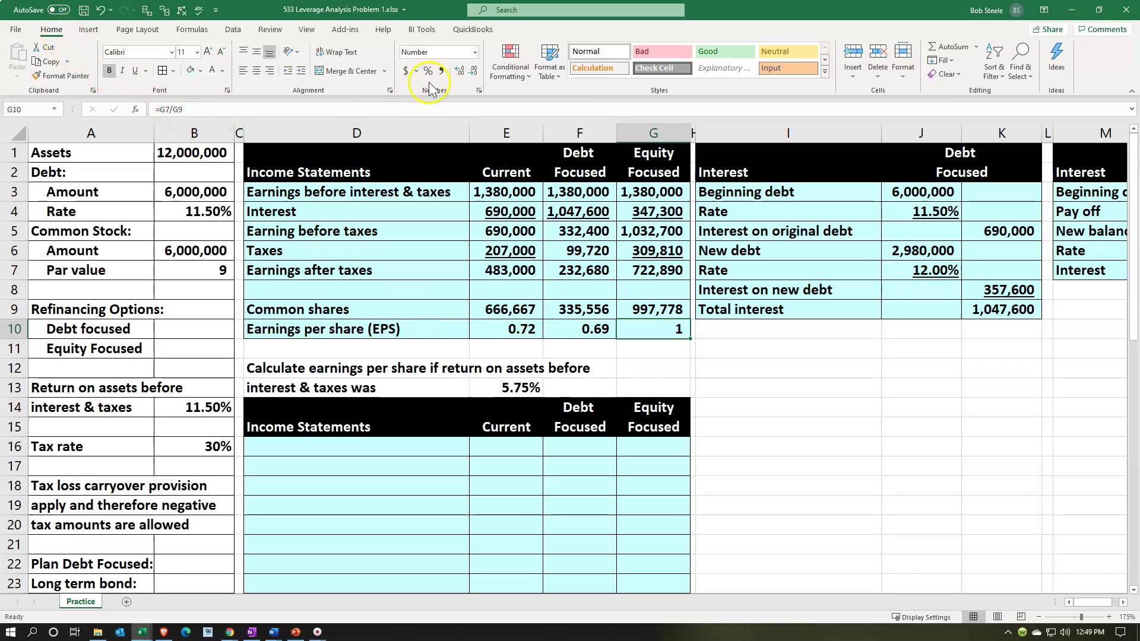
left_click(459, 70)
left_click(459, 70)
Step: Compare the earnings per share of the current, debt-focused and equity-focused plans in row 10
key("alt+Tab")
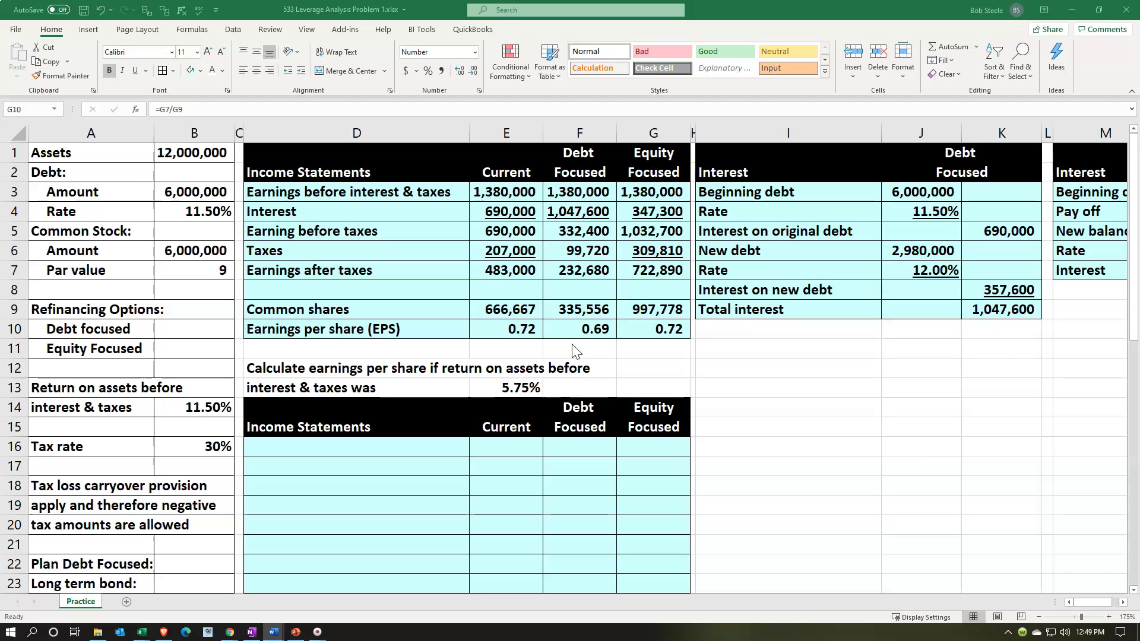
left_click(509, 326)
left_click_drag(541, 339, 648, 329)
left_click(648, 328)
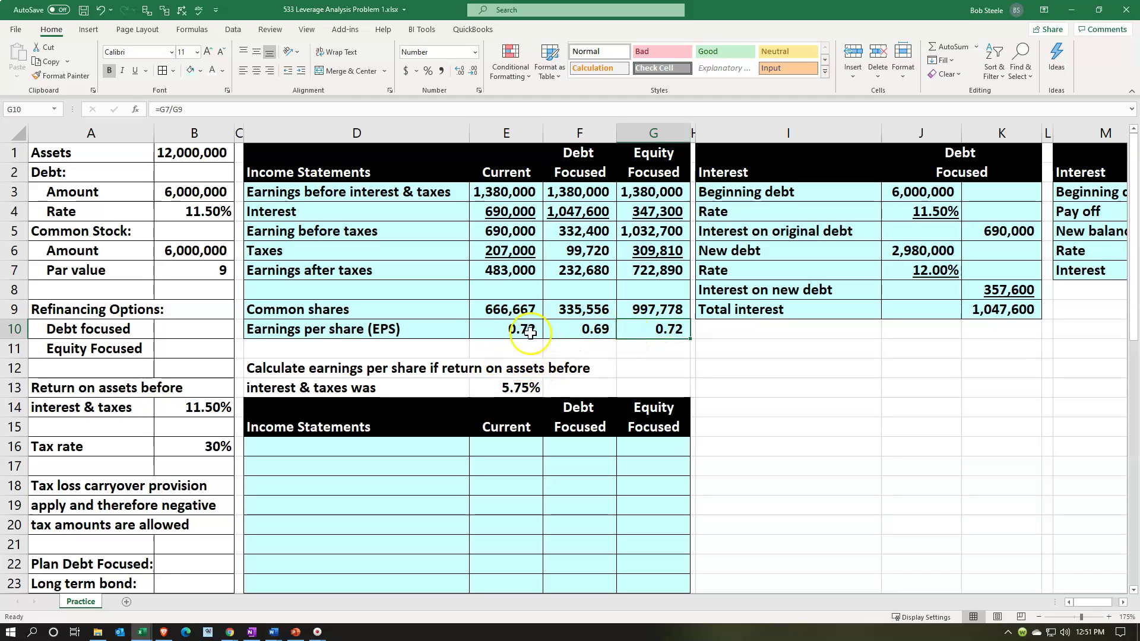
left_click(502, 328)
left_click(670, 330)
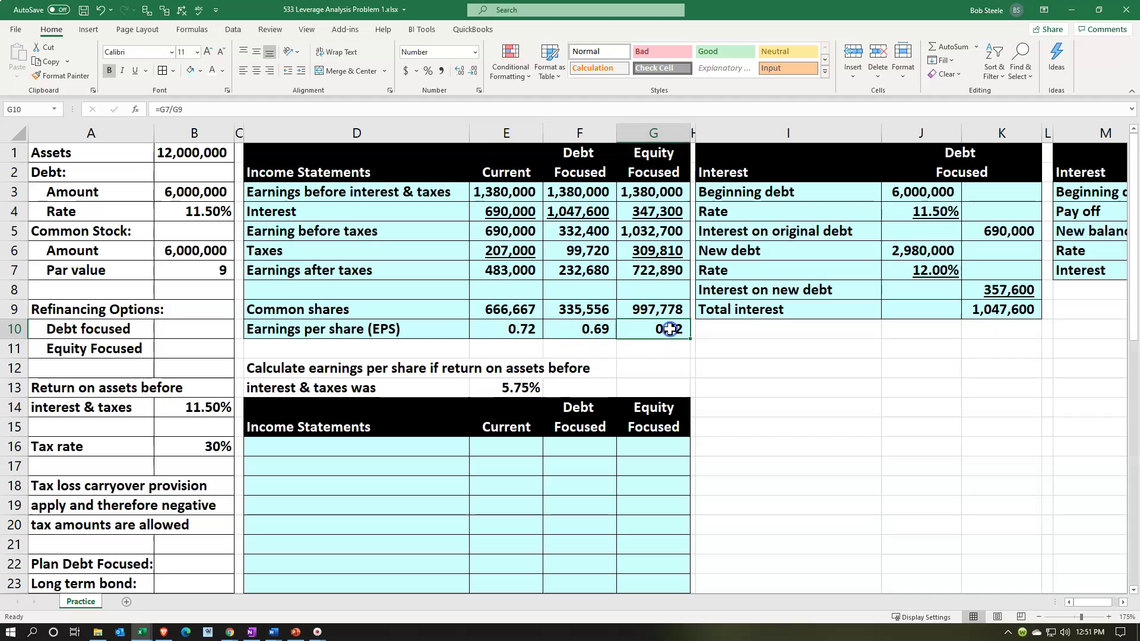
Step: Compare the existing debt rate, return on assets and debt-focused bond rate with the earnings per share of the three plans
left_click(213, 215)
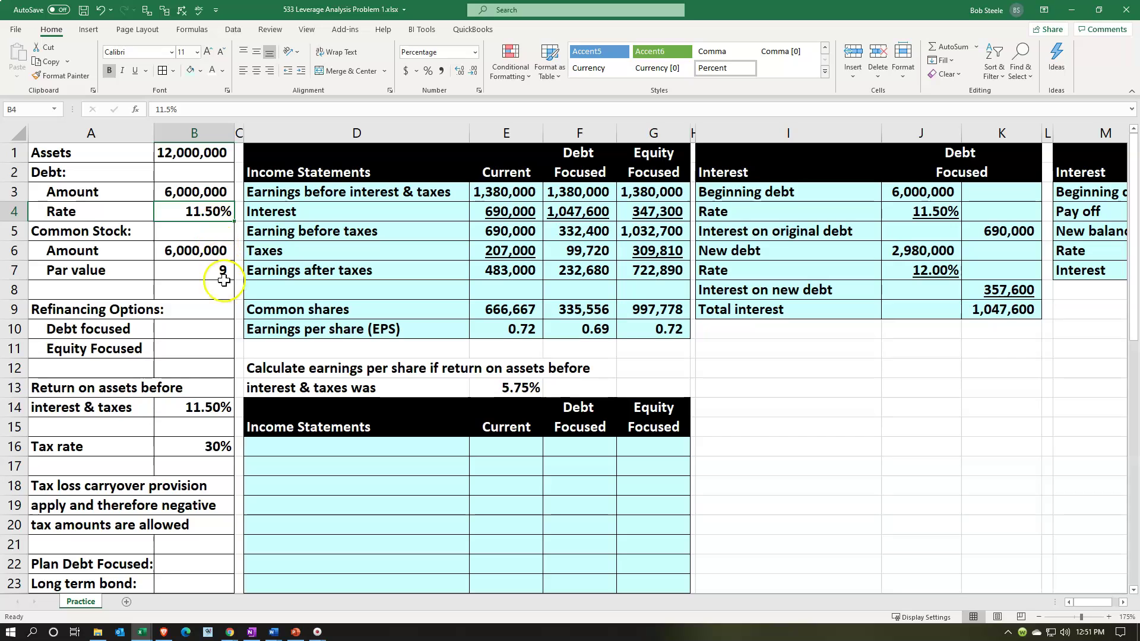
left_click(207, 407)
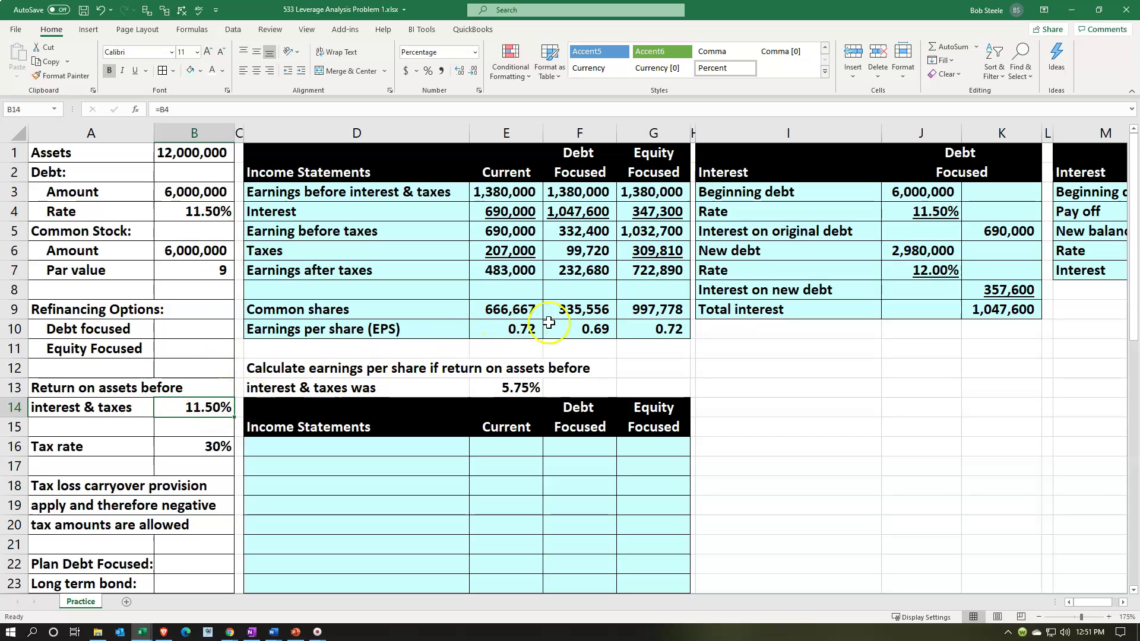
left_click(581, 327)
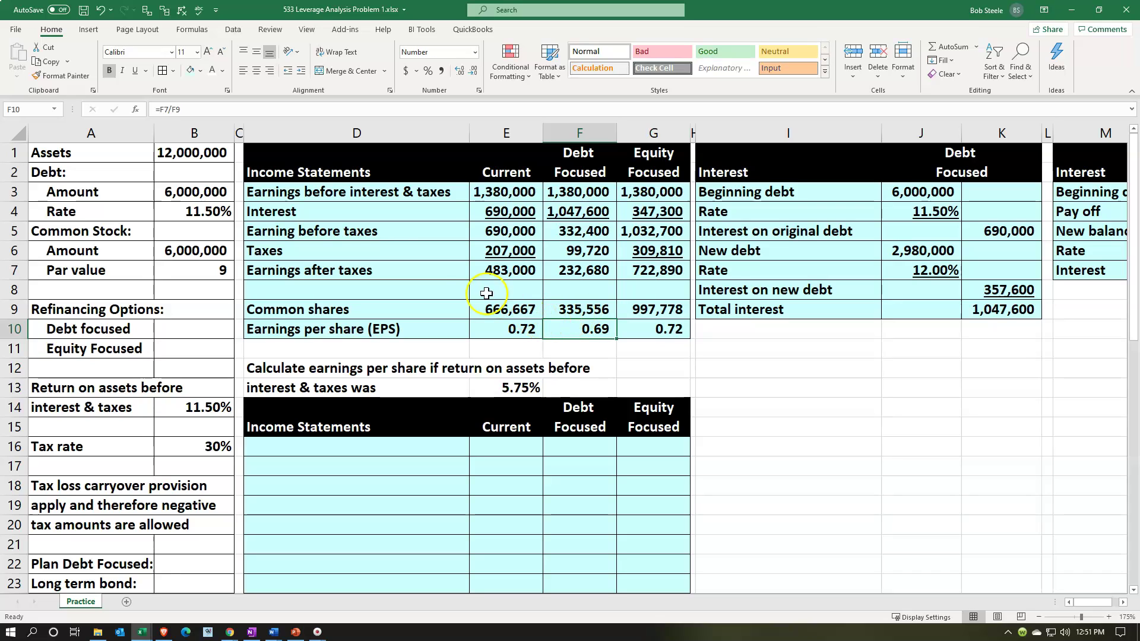
left_click(223, 209)
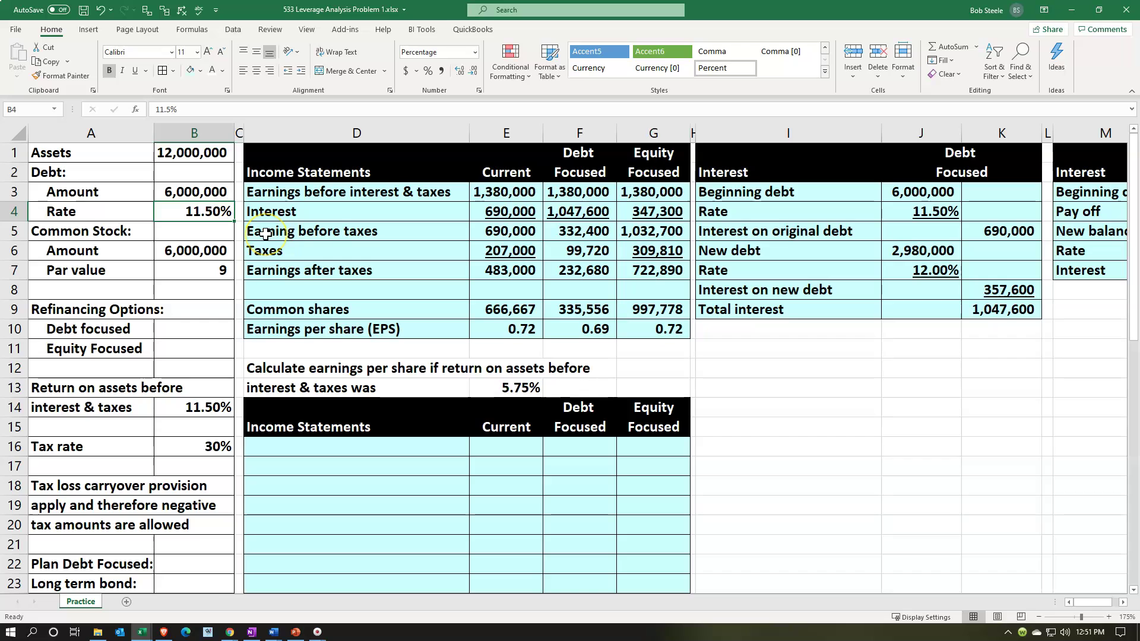
scroll(270, 231, "down", 3)
left_click(228, 441)
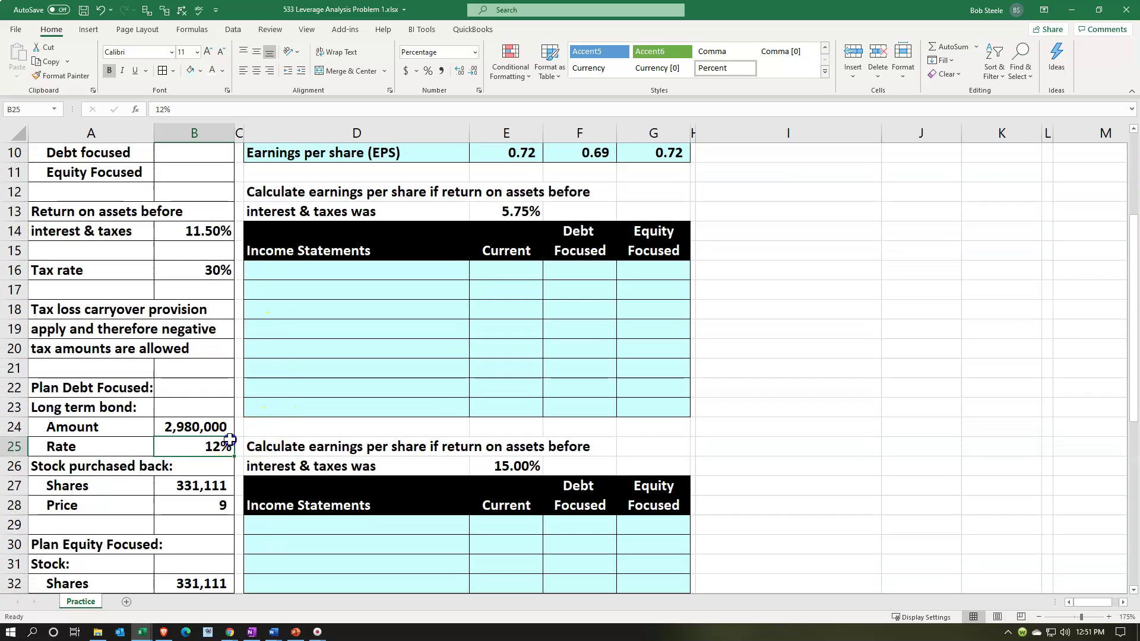
scroll(300, 452, "up", 3)
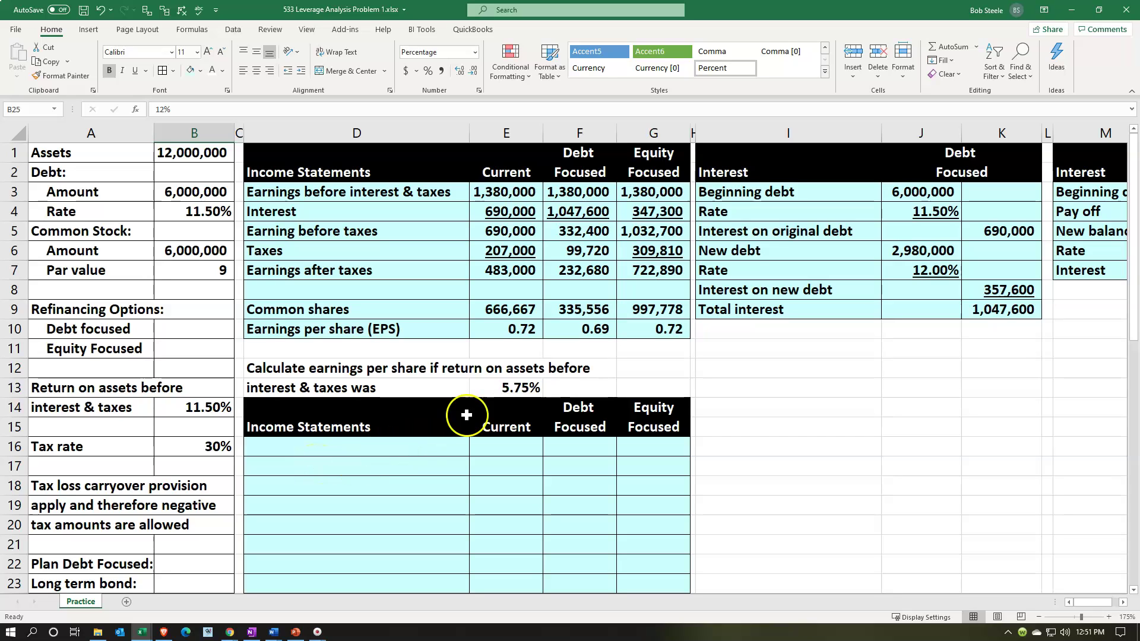
left_click(584, 332)
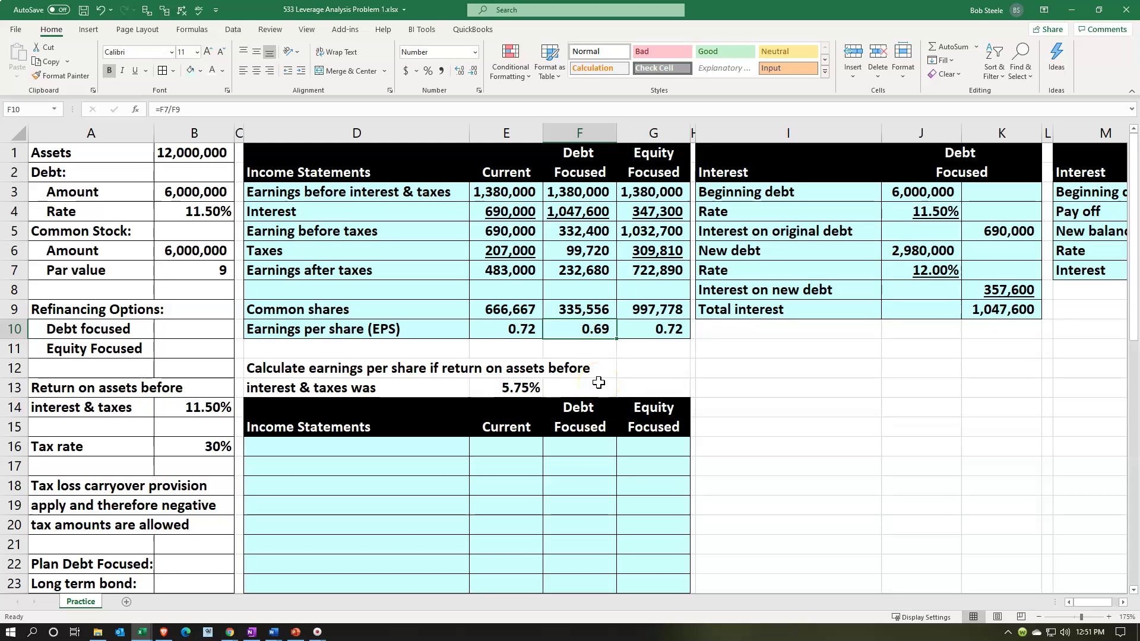
key("Right")
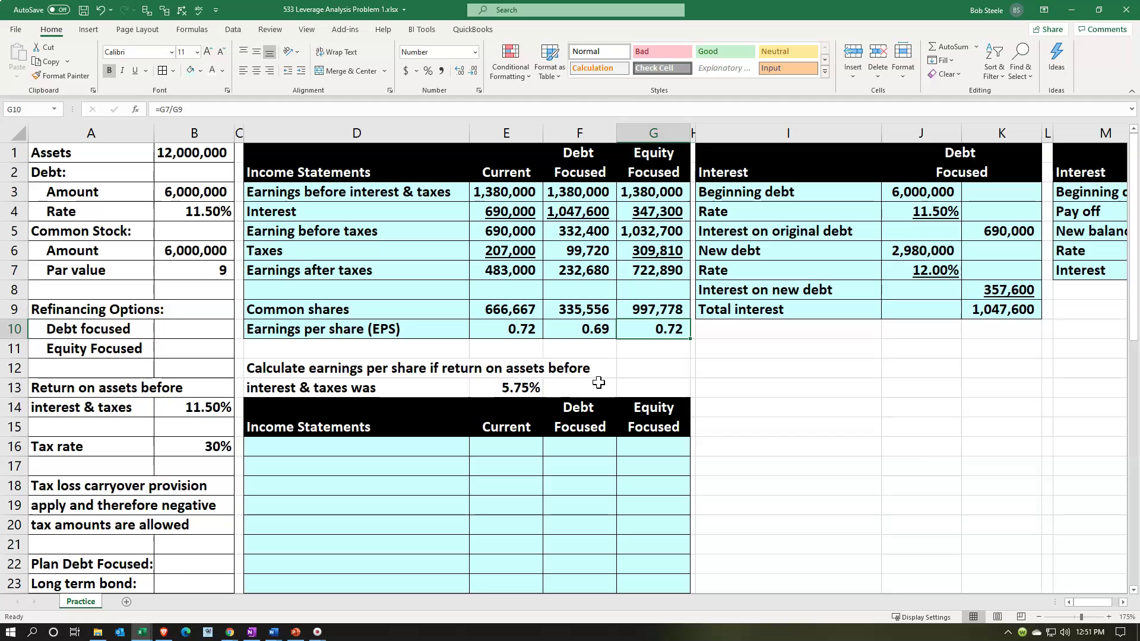
key("Left")
key("Left")
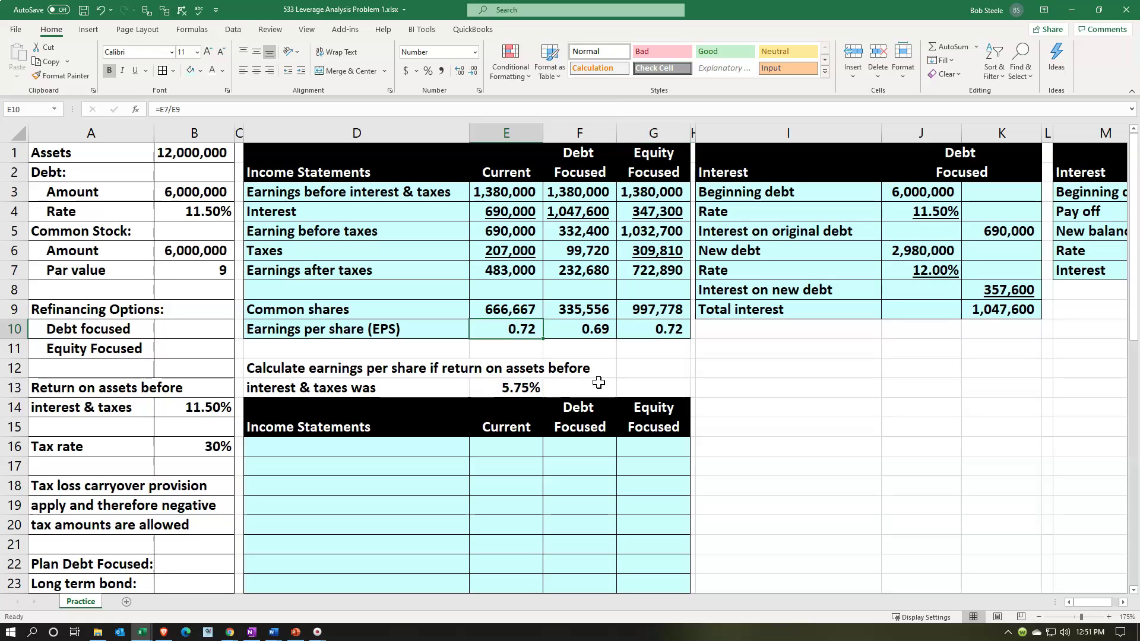
Step: Examine the alternative return-on-assets scenarios in E13 and E26 along with their blank income statement tables
scroll(599, 383, "down", 1)
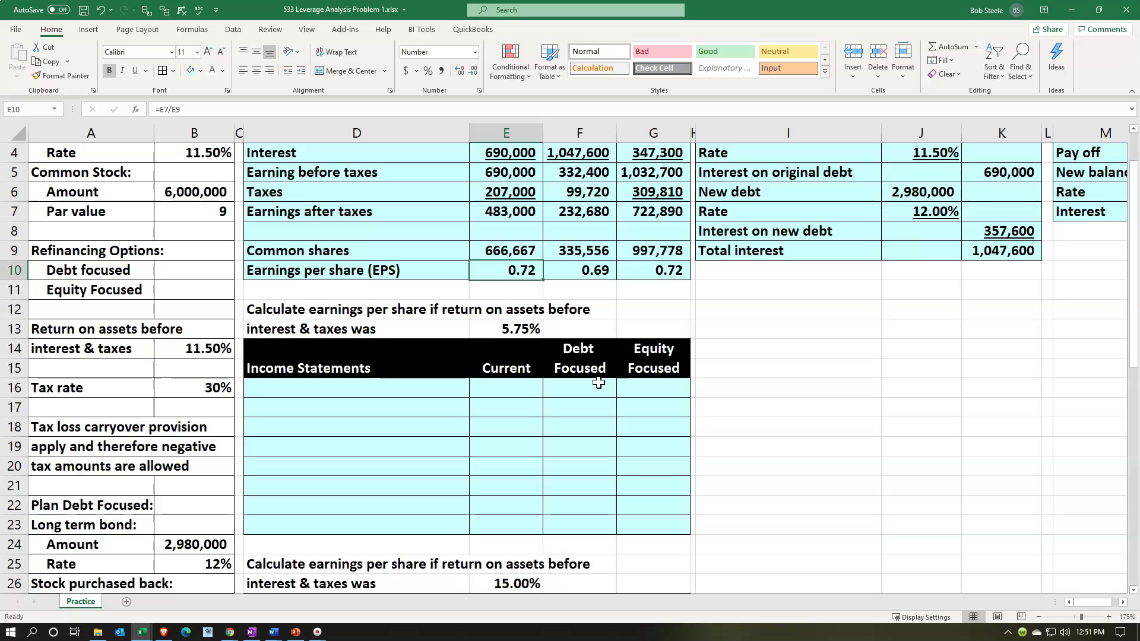
left_click(529, 328)
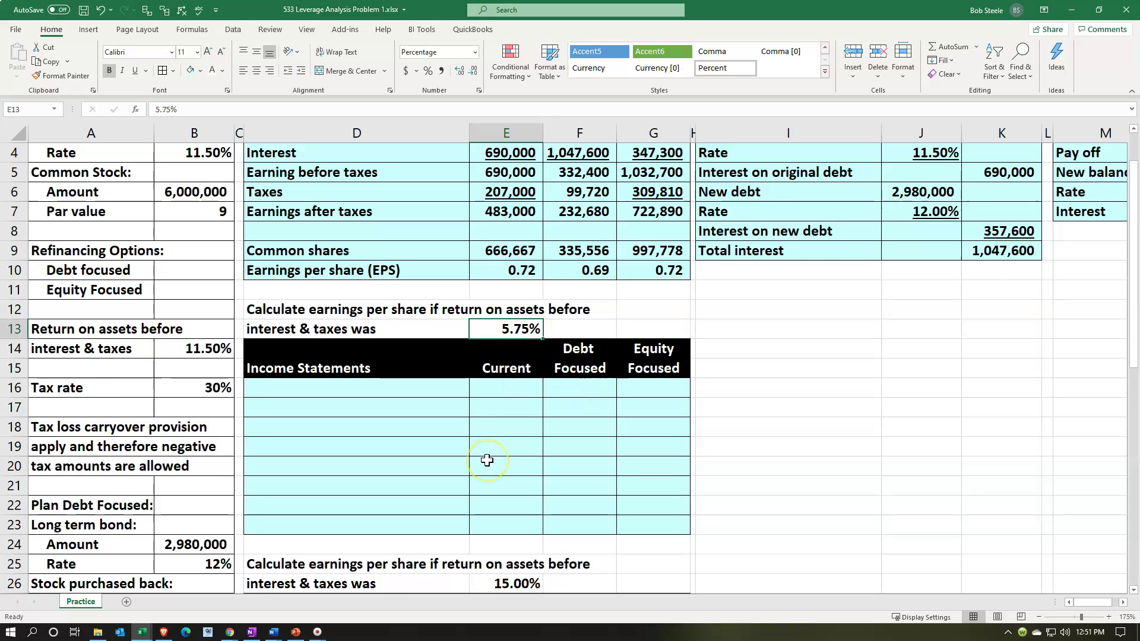
scroll(483, 461, "up", 1)
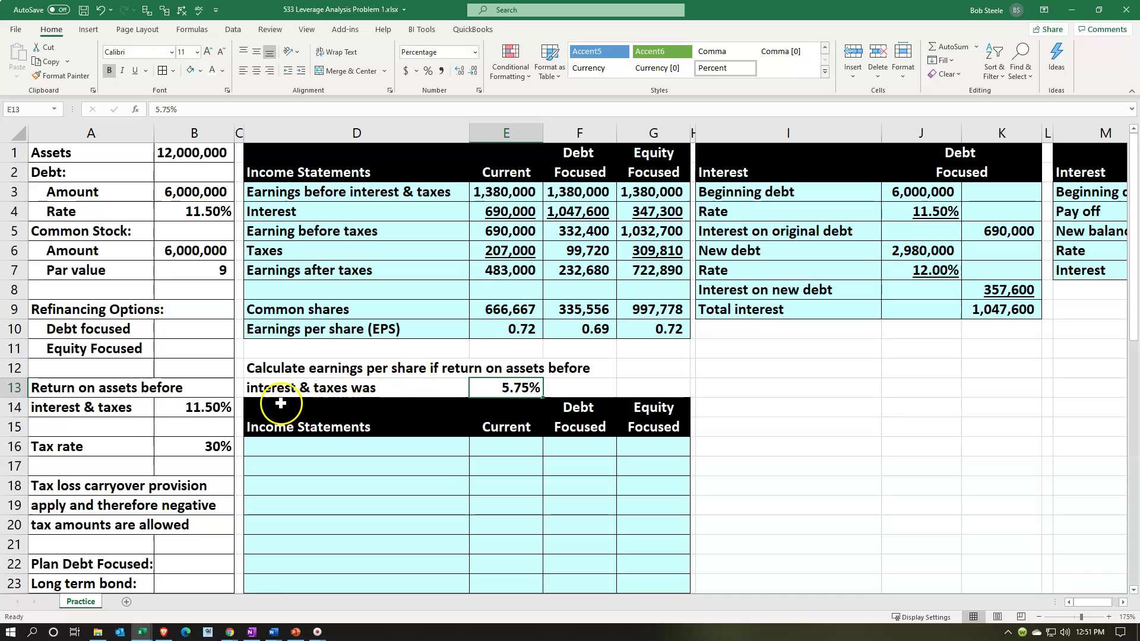
scroll(477, 482, "down", 4)
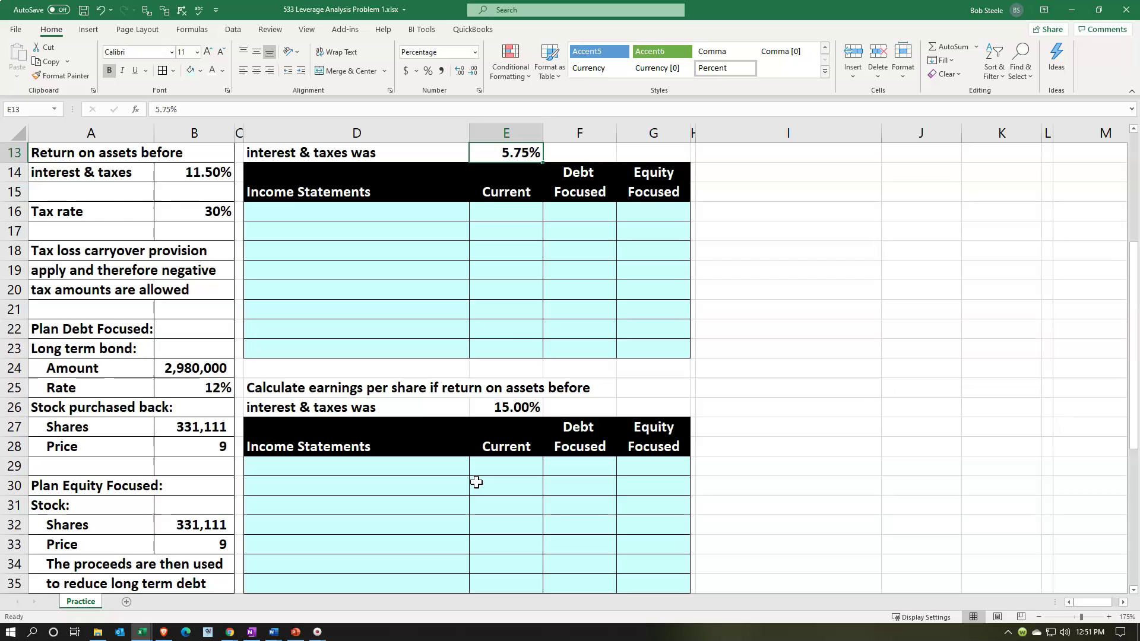
scroll(476, 481, "up", 4)
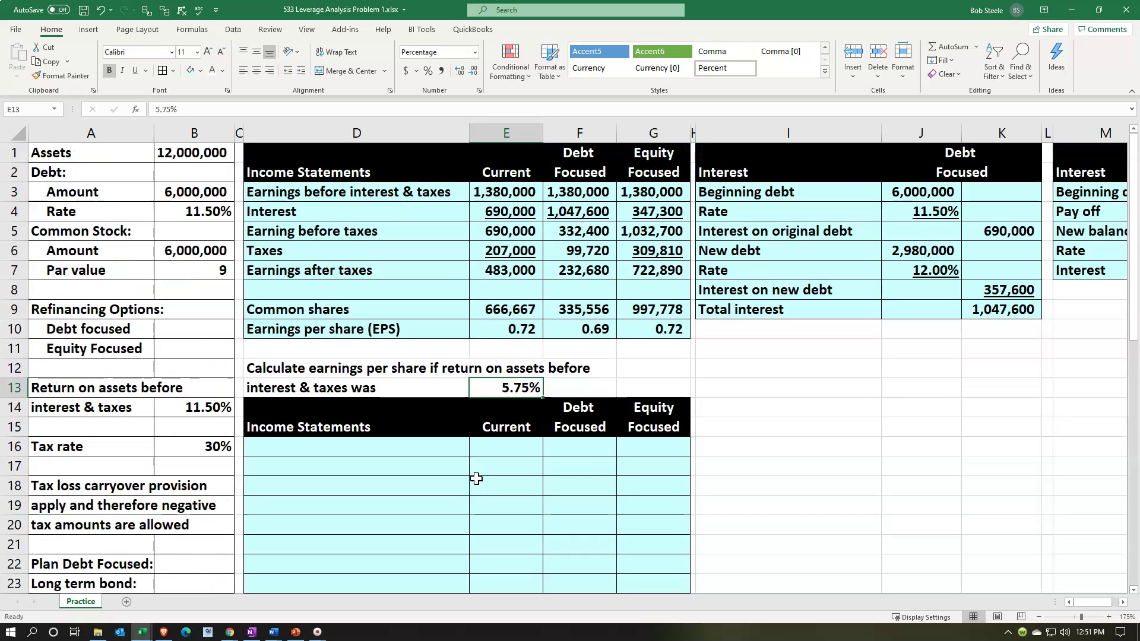